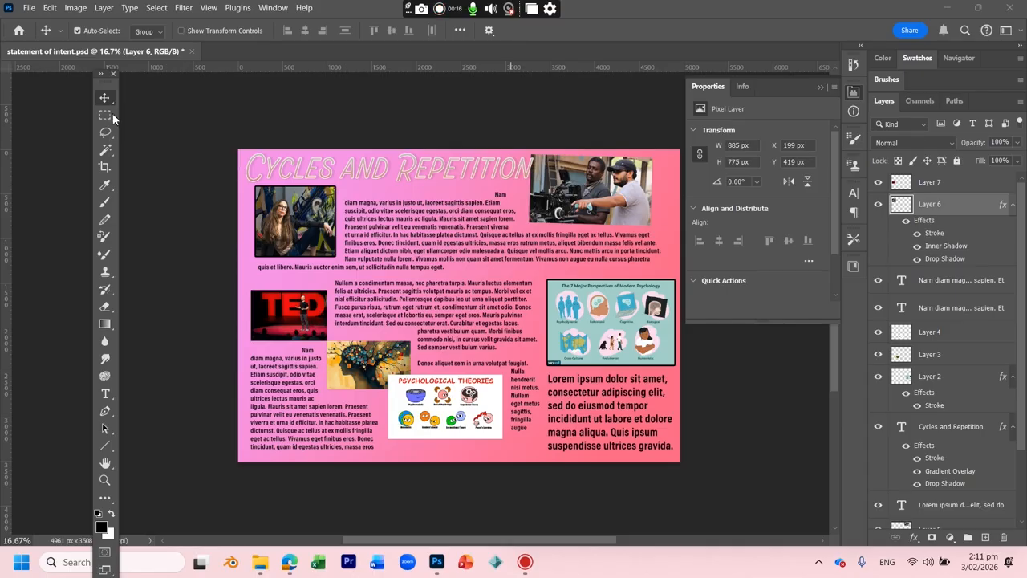
Step: Reposition the title, film crew photo, seated portrait, upper body text and TED image on the statement of intent page
mouse_move(407, 169)
left_mouse_down()
mouse_move(406, 179)
mouse_move(433, 178)
mouse_move(414, 173)
left_mouse_up()
left_click_drag(581, 193, 602, 196)
mouse_move(295, 247)
left_mouse_down()
mouse_move(290, 224)
mouse_move(305, 246)
left_mouse_up()
left_click_drag(475, 234, 439, 246)
left_click_drag(300, 317, 322, 303)
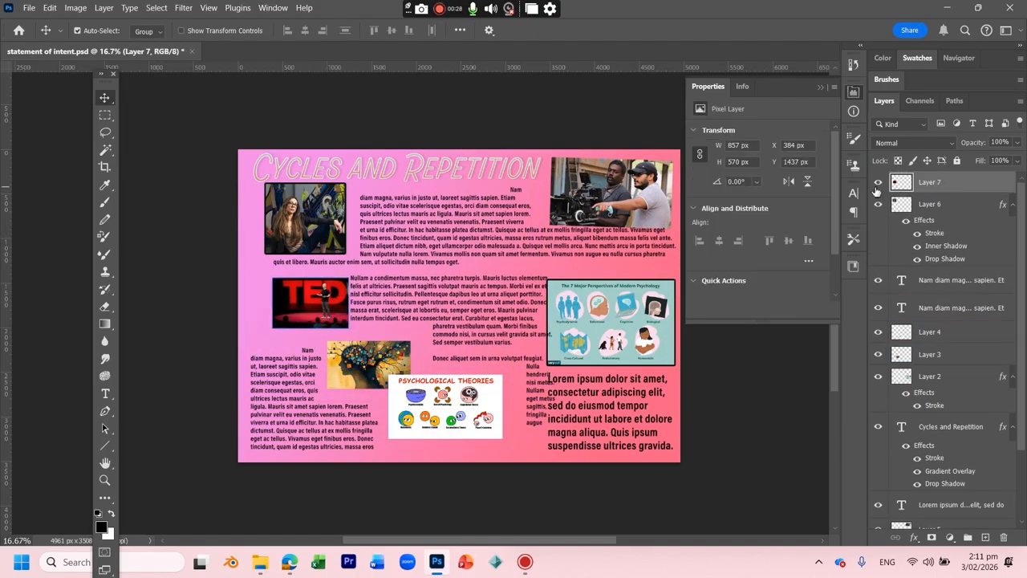
Step: Hide every text, image and gradient fill layer in the document, leaving only the white base layer visible
left_click(878, 182)
left_click(878, 203)
left_click(878, 280)
left_click(878, 308)
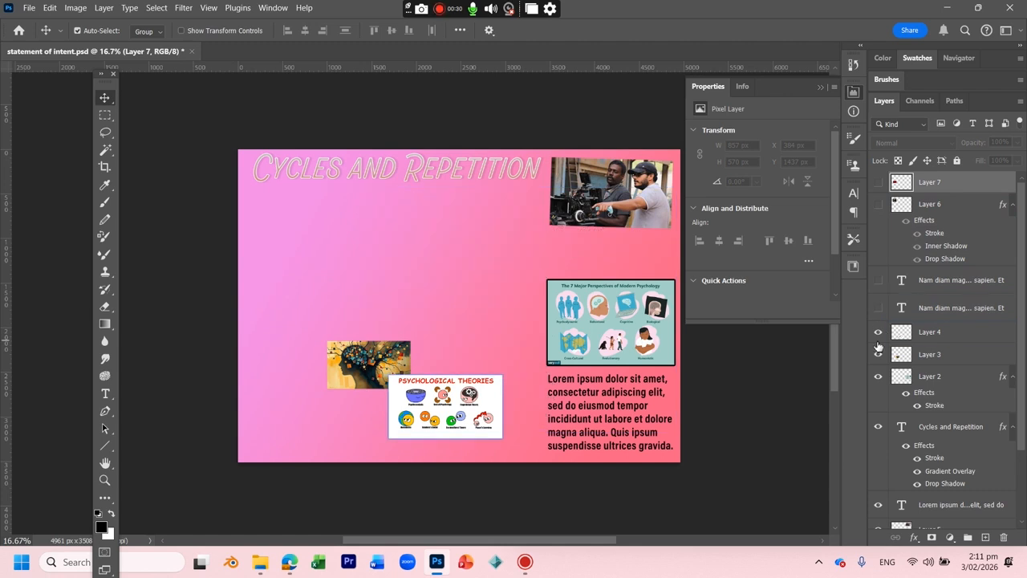
left_click(878, 332)
left_click(878, 354)
left_click(878, 376)
left_click(879, 427)
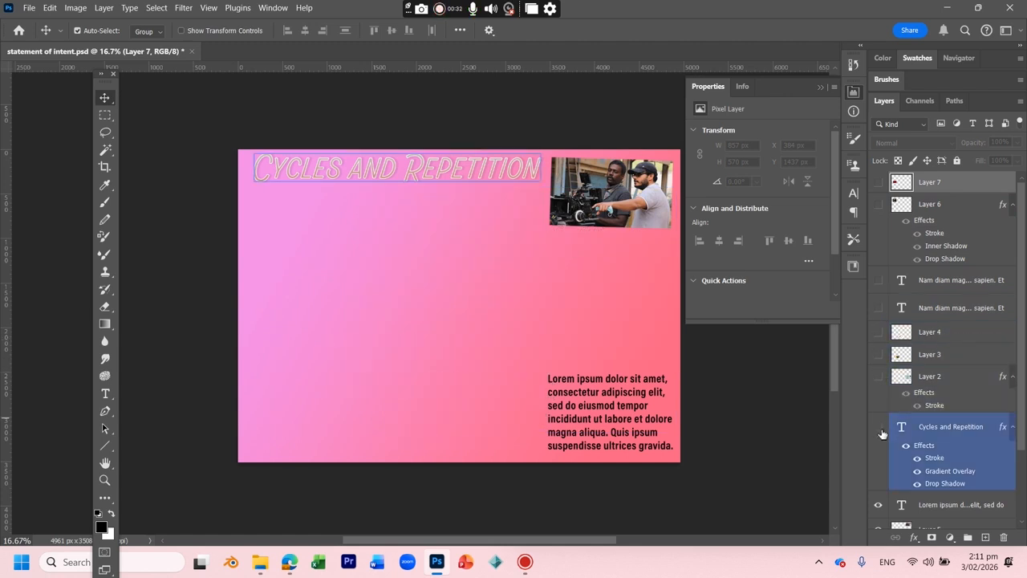
left_click(878, 505)
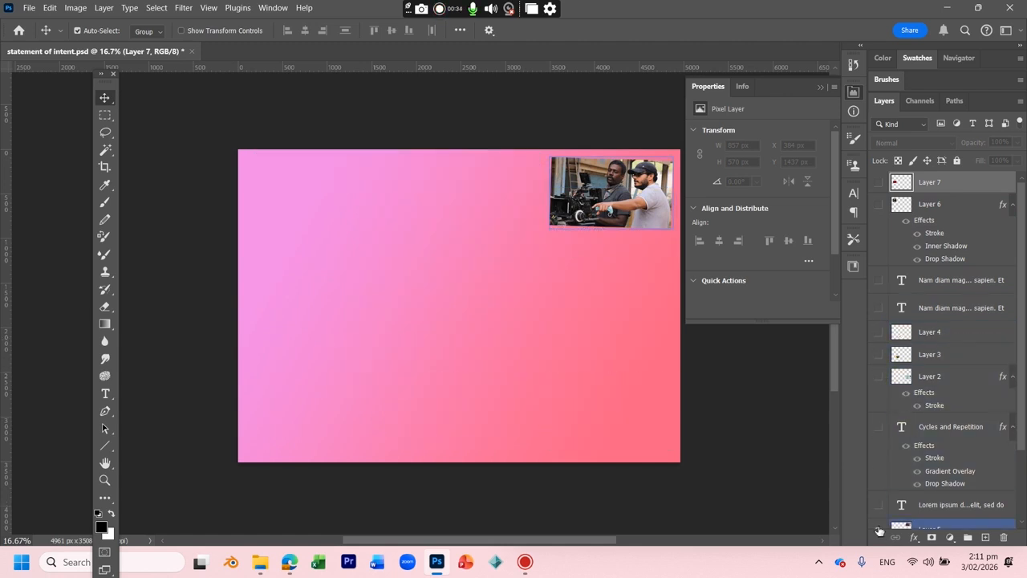
left_click(878, 528)
scroll(996, 407, "down", 2)
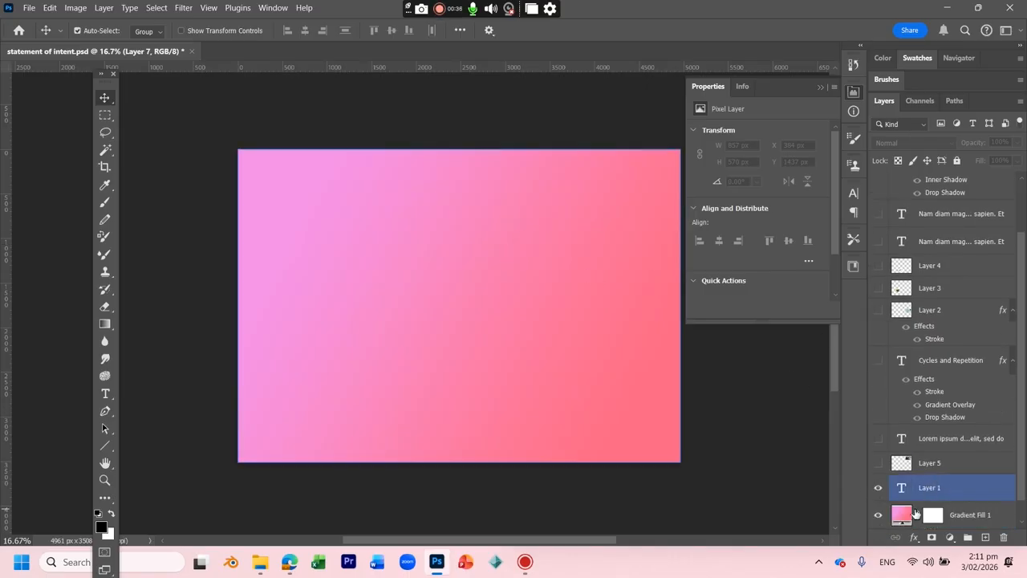
left_click(878, 488)
left_click(879, 516)
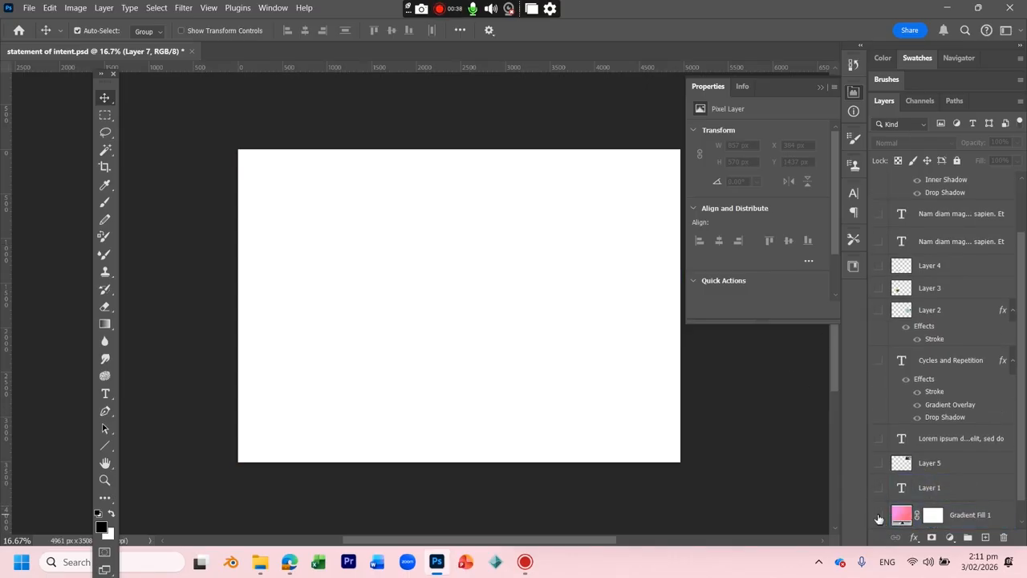
Step: Delete all hidden layers from the statement of intent document
left_click(129, 8)
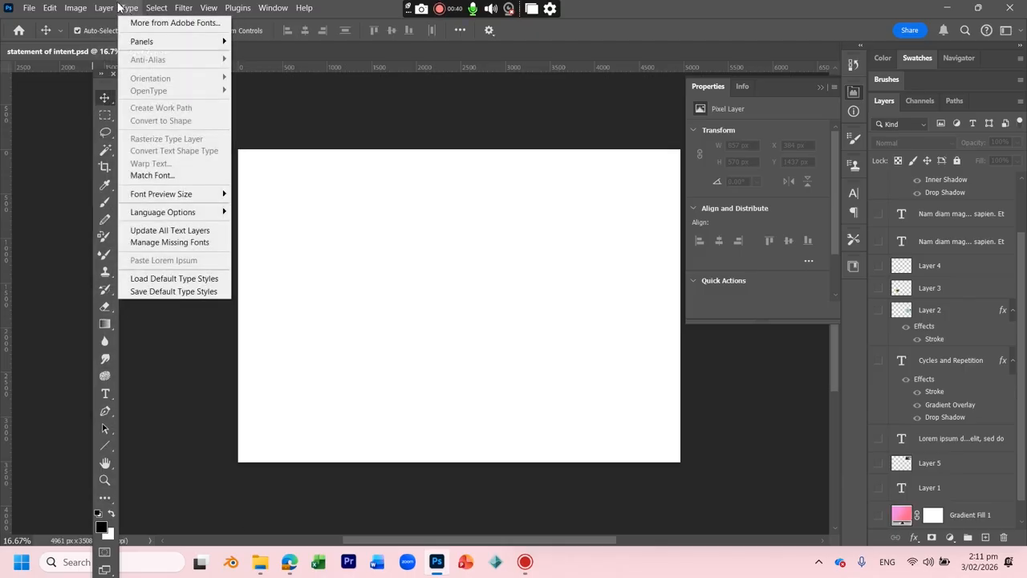
mouse_move(105, 8)
mouse_move(157, 74)
left_click(267, 86)
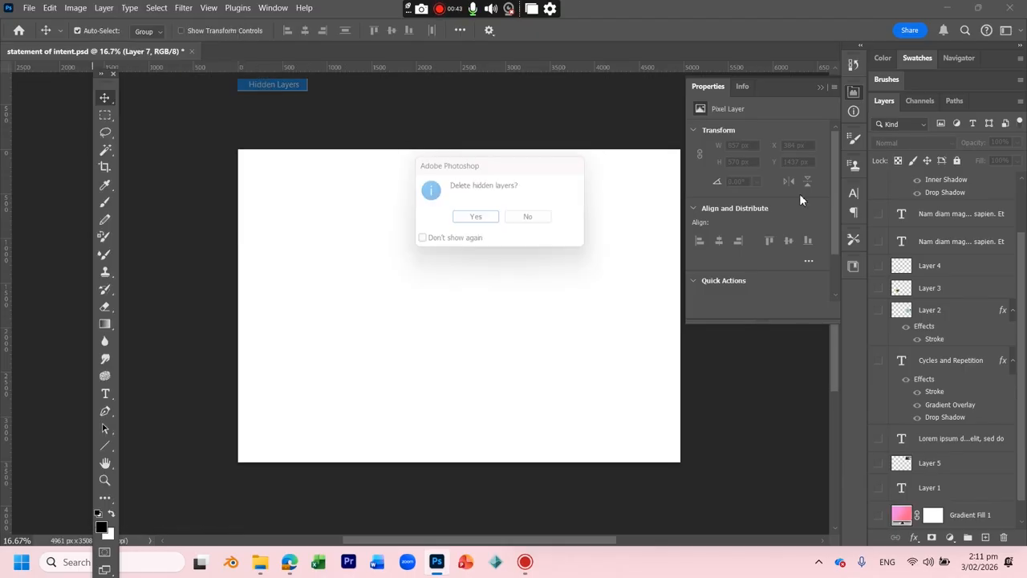
left_click(488, 222)
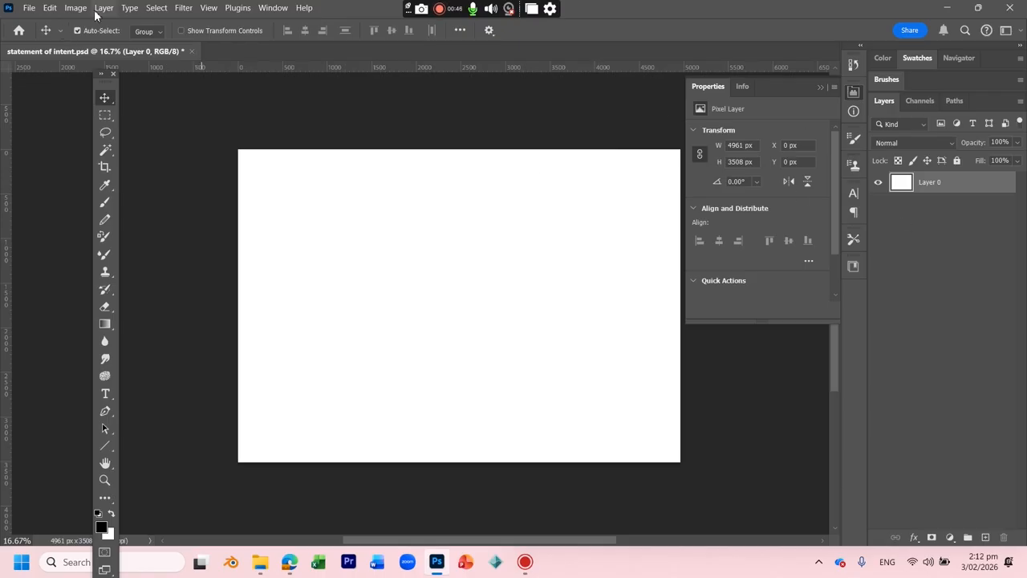
Step: Create a new landscape A3 print document, 420 x 297 mm at 300 ppi, and unlock its background layer
left_click(28, 8)
left_click(40, 25)
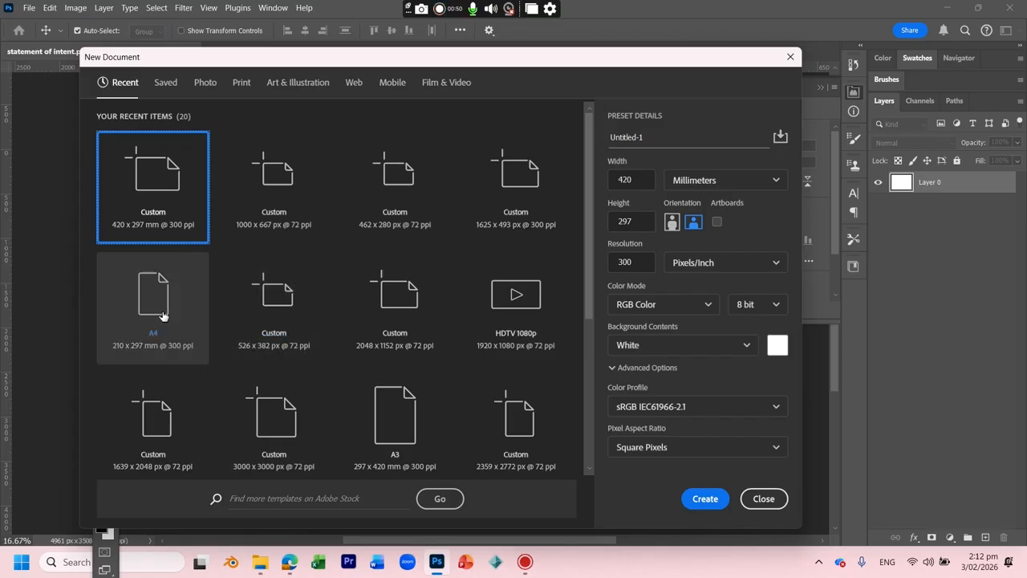
left_click(396, 440)
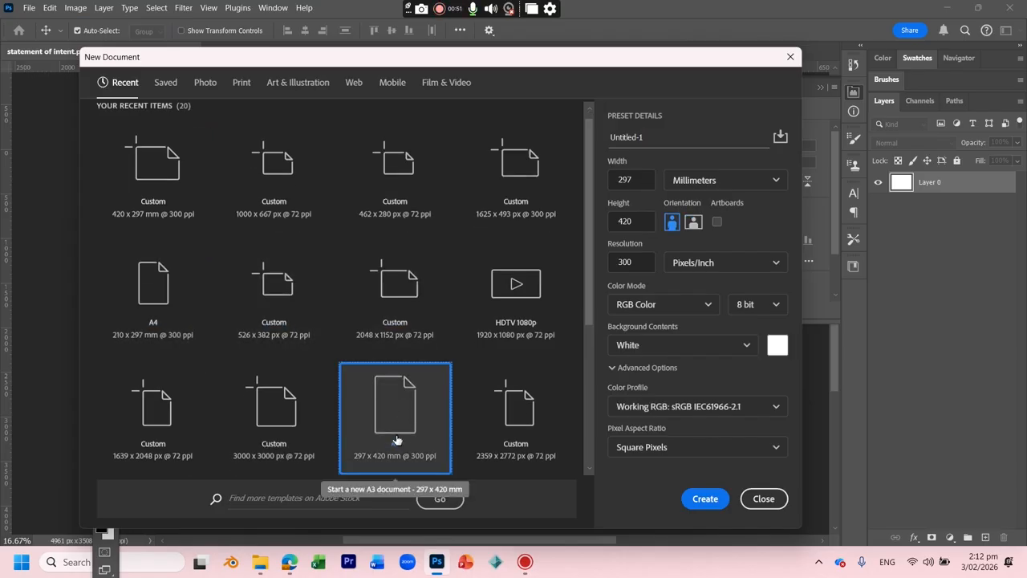
left_click(241, 82)
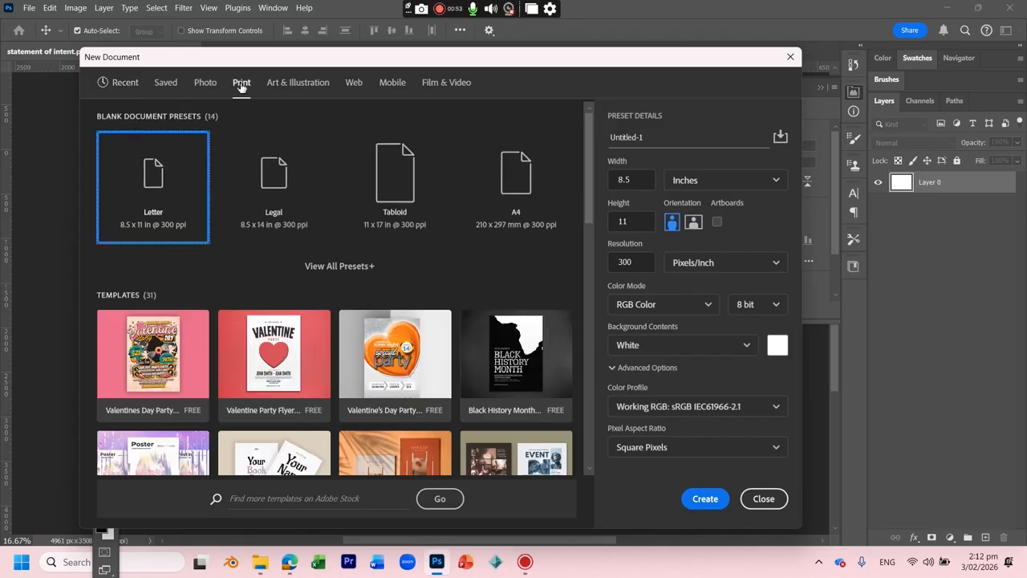
left_click(339, 265)
left_click(394, 308)
left_click(695, 223)
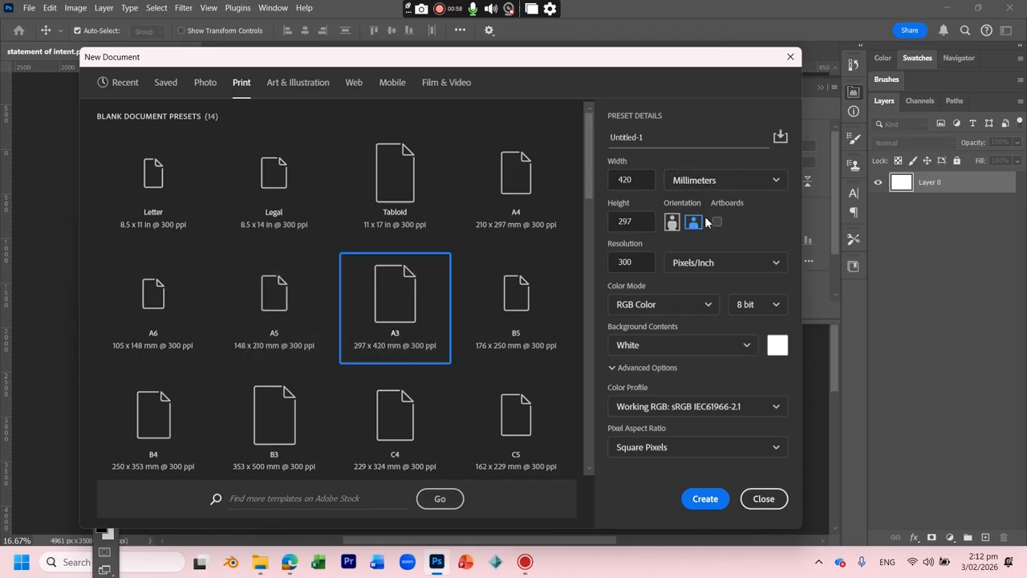
left_click(711, 505)
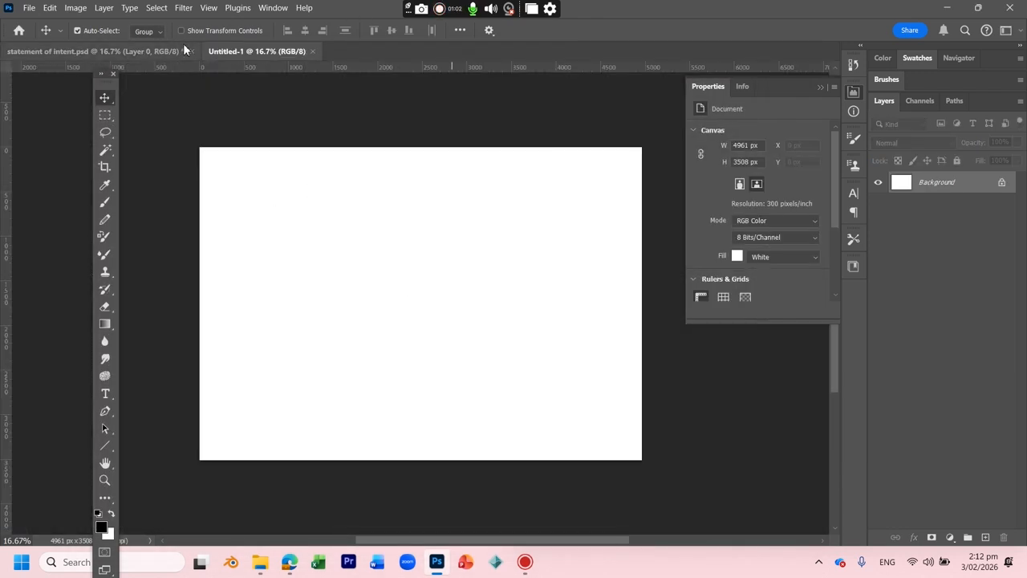
left_click(1002, 182)
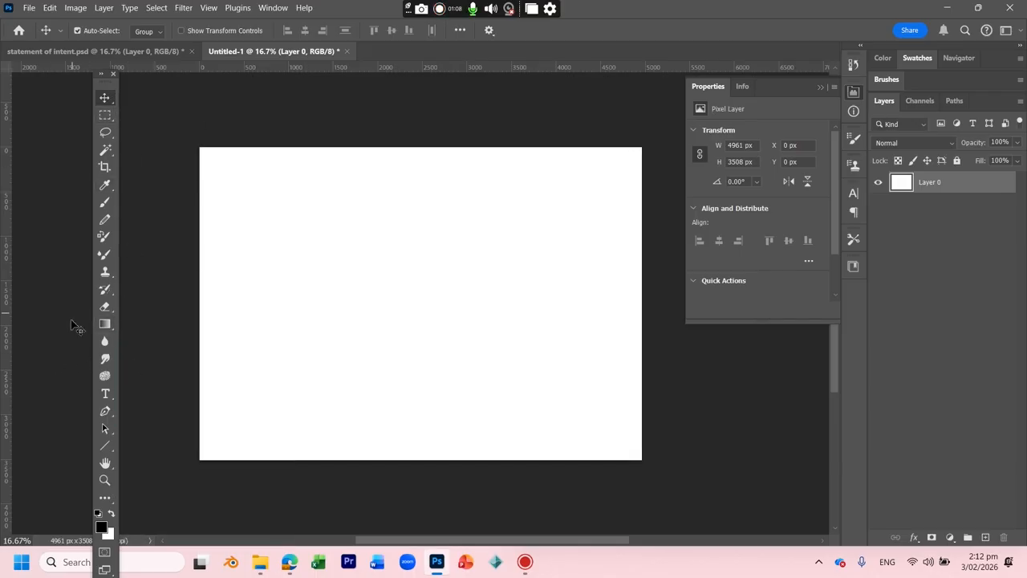
Step: Switch to the Paint Bucket tool and back to the Gradient tool
left_click(105, 324)
left_click(156, 336)
left_click(104, 325)
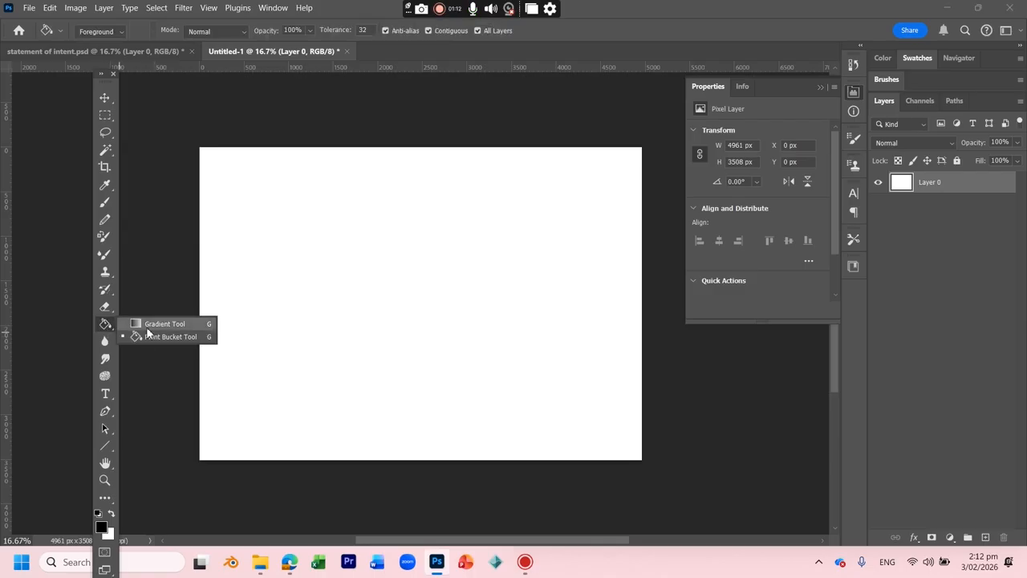
left_click(152, 324)
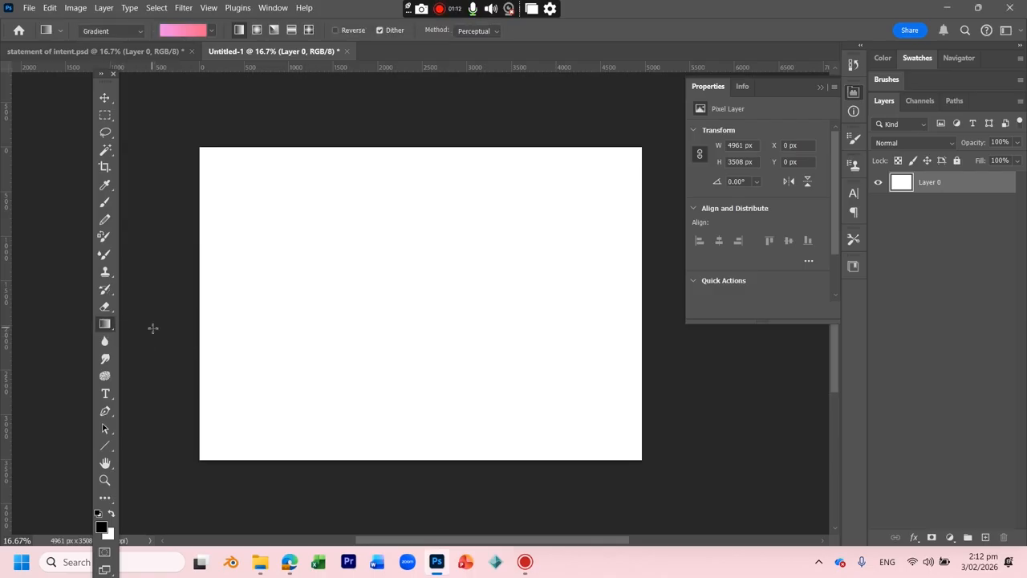
Step: Switch to the Photography workspace and return to the Painting workspace
left_click(280, 9)
mouse_move(324, 11)
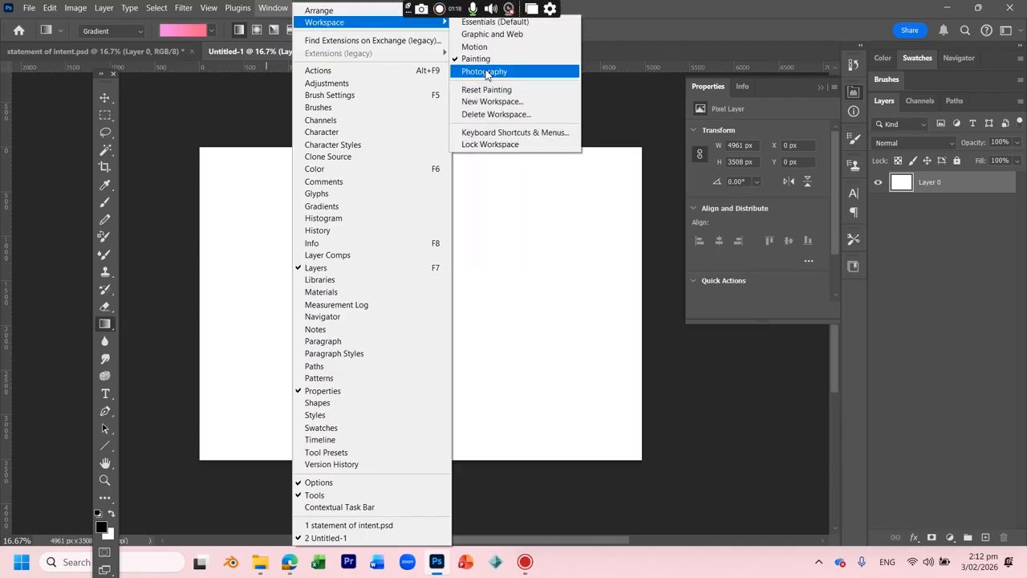
left_click(485, 71)
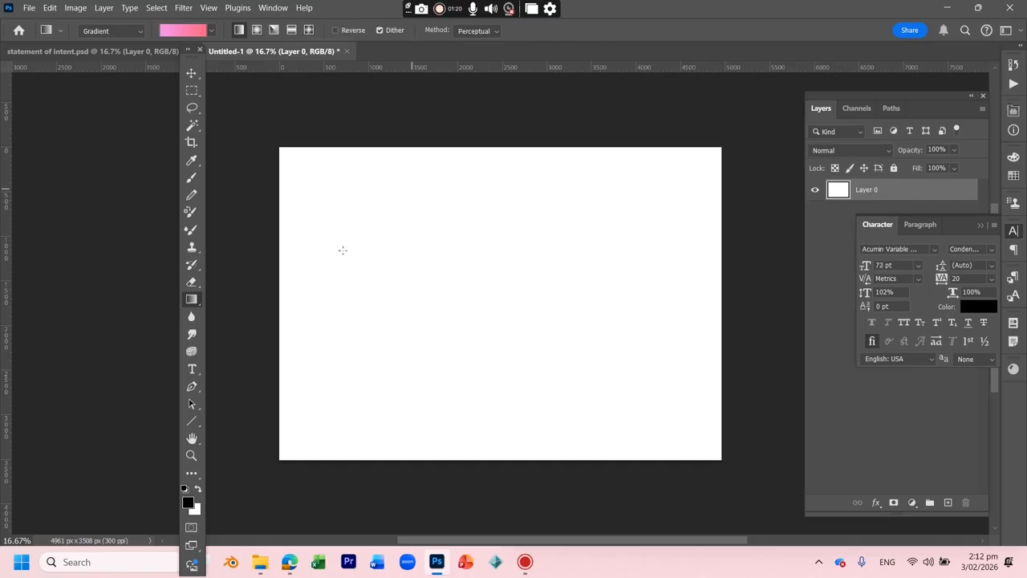
left_click(277, 8)
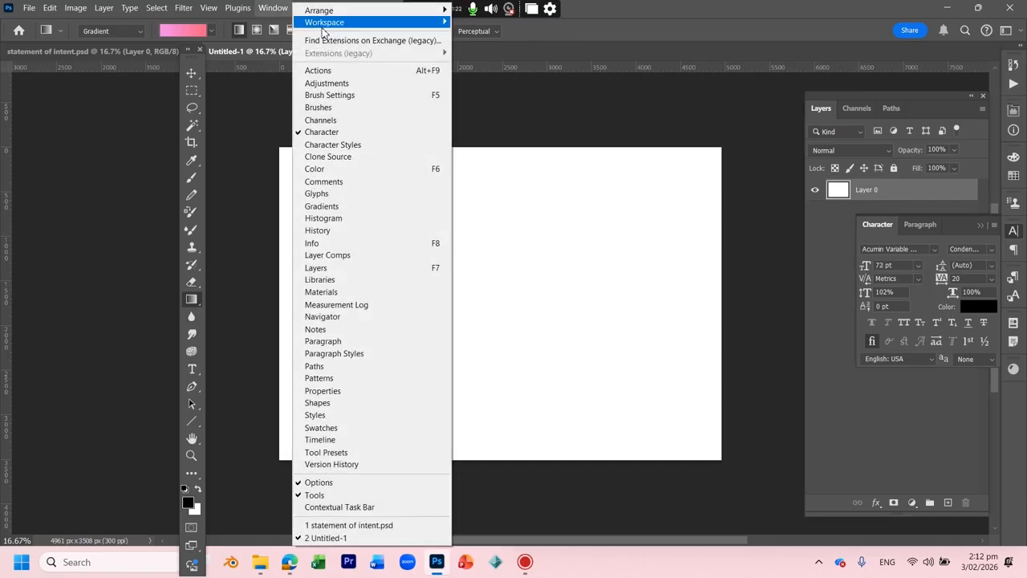
mouse_move(324, 24)
left_click(476, 58)
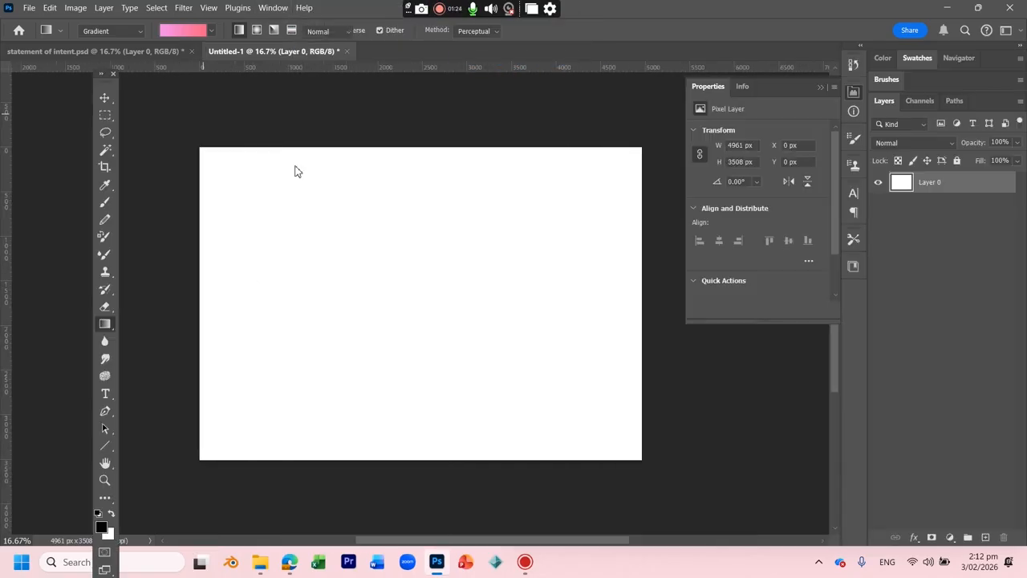
Step: Choose the turquoise-to-blue preset from the Blues gradients and draw it diagonally across the canvas from upper left to lower right
left_click(211, 31)
left_click_drag(240, 80, 243, 61)
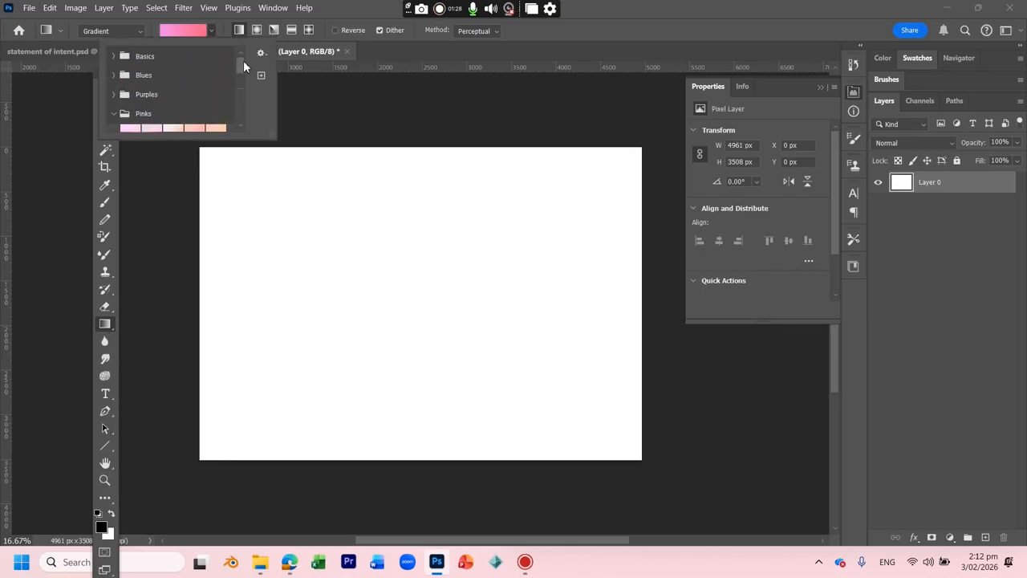
left_click(132, 76)
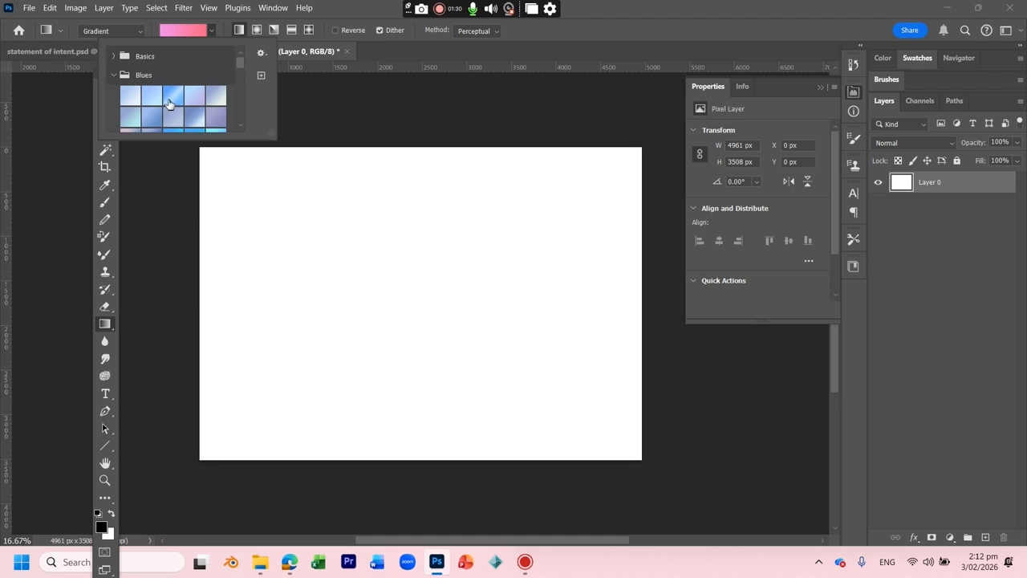
scroll(169, 105, "down", 1)
left_click(129, 107)
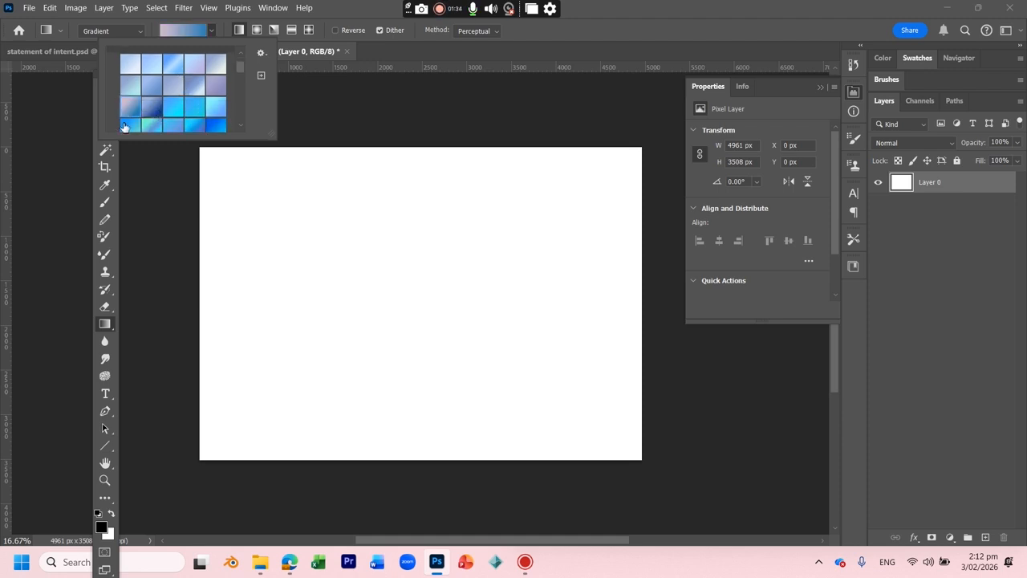
left_click(142, 126)
left_click_drag(260, 201, 583, 409)
Step: Adjust the gradient's midpoints and endpoints until it runs at about 31° with a scale of about 65%
mouse_move(346, 240)
left_mouse_down()
mouse_move(392, 270)
mouse_move(264, 195)
mouse_move(360, 246)
mouse_move(350, 239)
left_mouse_up()
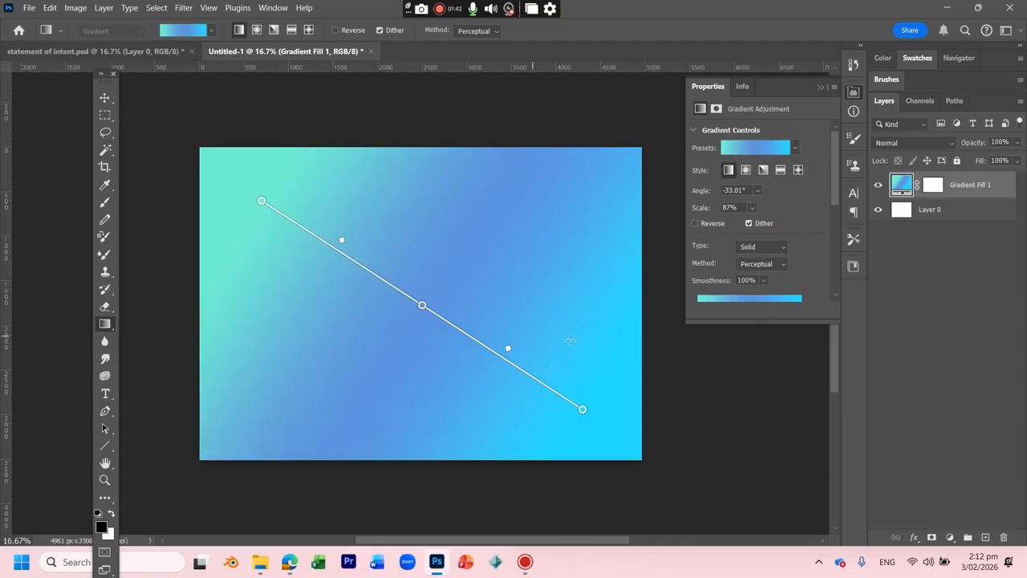
left_click_drag(511, 351, 514, 344)
left_click_drag(559, 213, 225, 415)
left_click_drag(330, 253, 626, 444)
left_click_drag(343, 416, 324, 241)
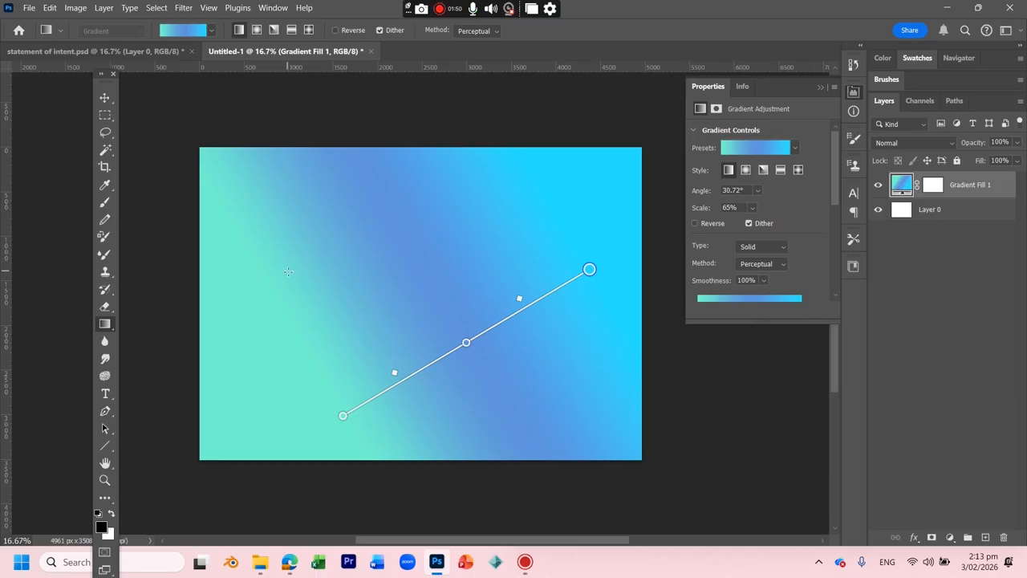
Step: Add a horizontal text layer reading "Museums" near the canvas's upper-left corner
left_click(105, 393)
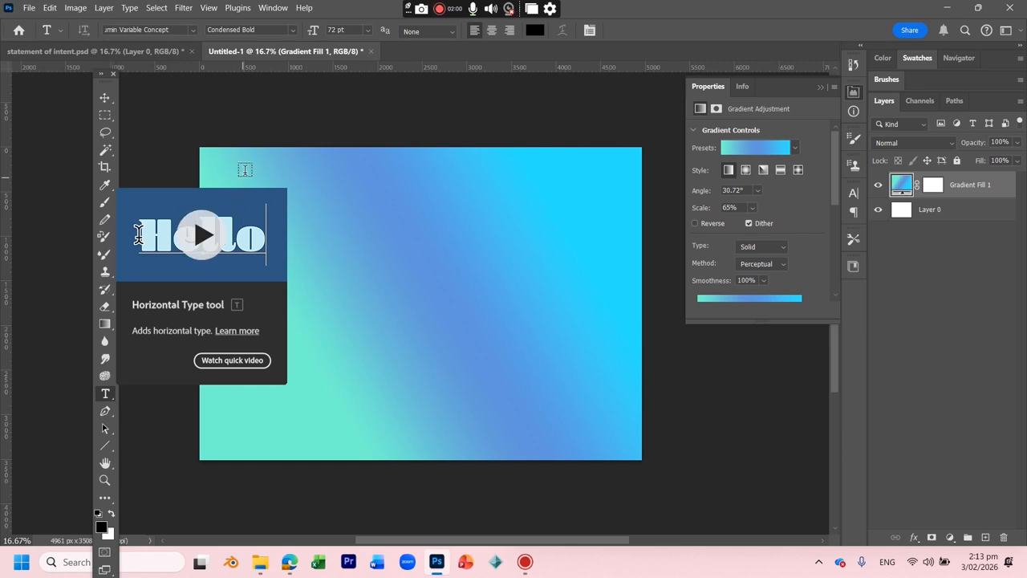
left_click(241, 205)
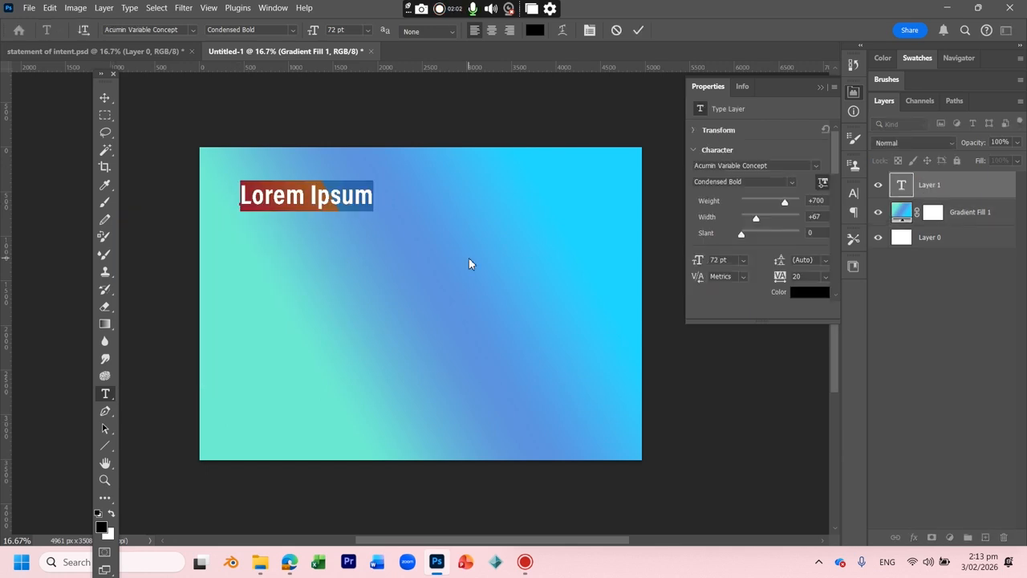
type("Museums")
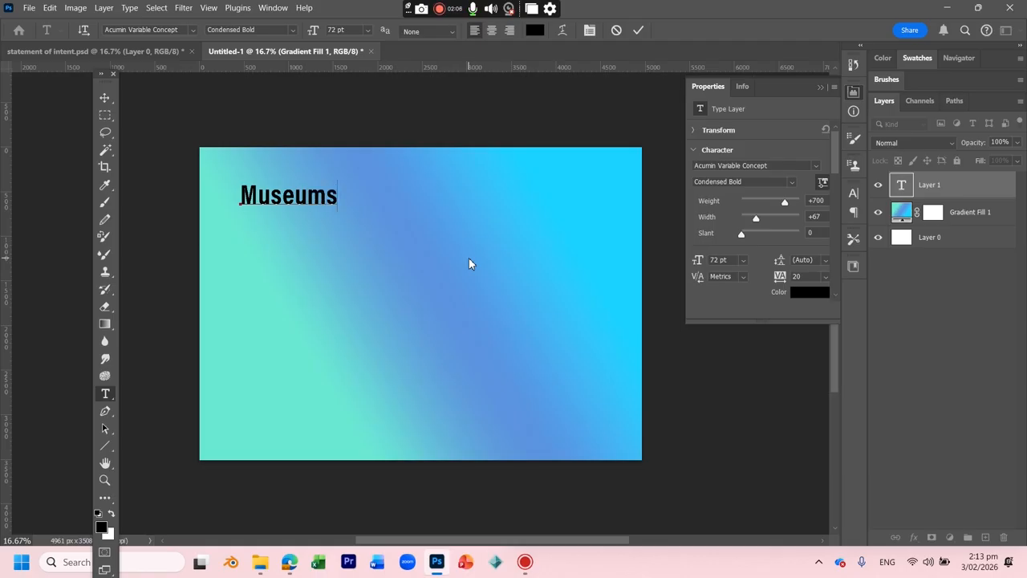
Step: Set the "Museums" title to the Banknote font and move it closer to the canvas's upper-left corner
key("ctrl")
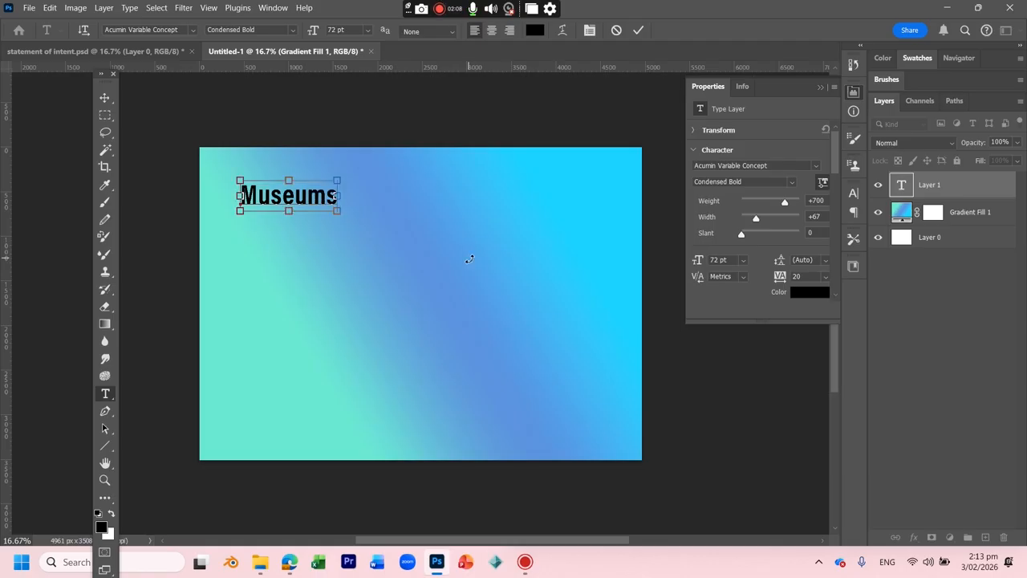
key("ctrl+a")
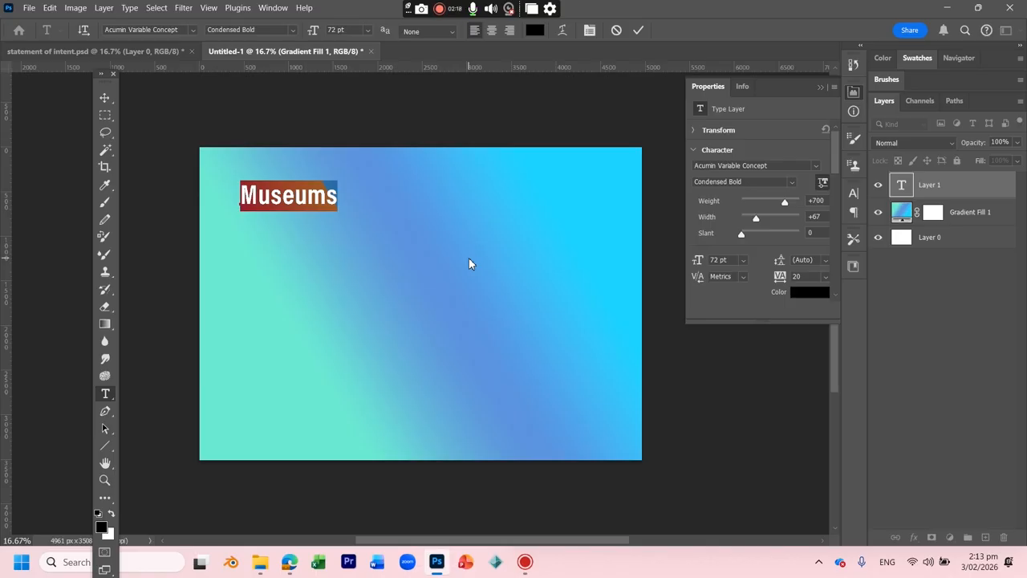
left_click(183, 30)
key("Down")
key("Down")
key("Down")
key("Down")
key("Down")
key("Down")
key("Down")
key("Down")
key("Down")
key("Down")
key("Down")
key("Down")
key("Down")
key("Down")
key("Down")
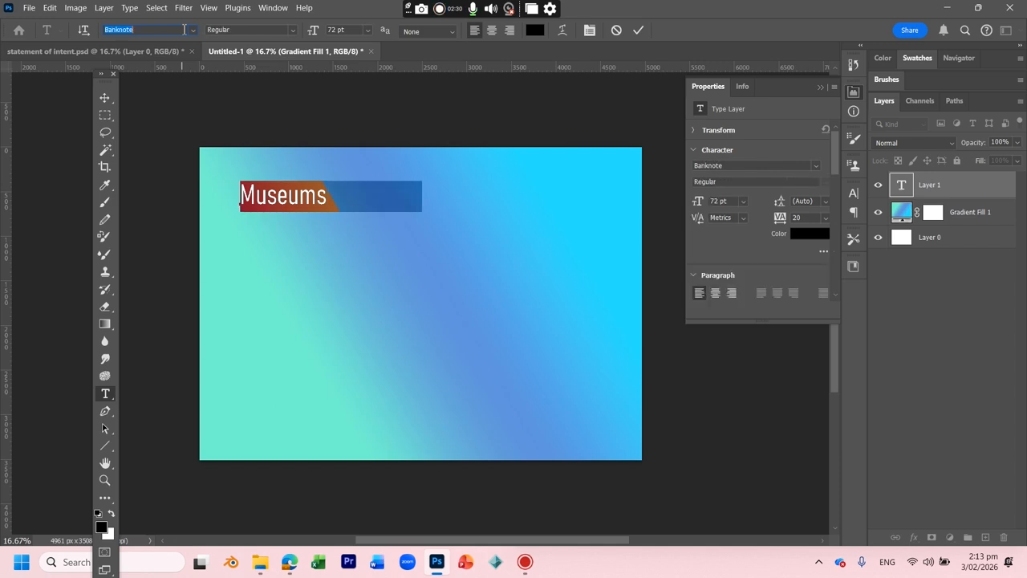
key("Down")
key("Up")
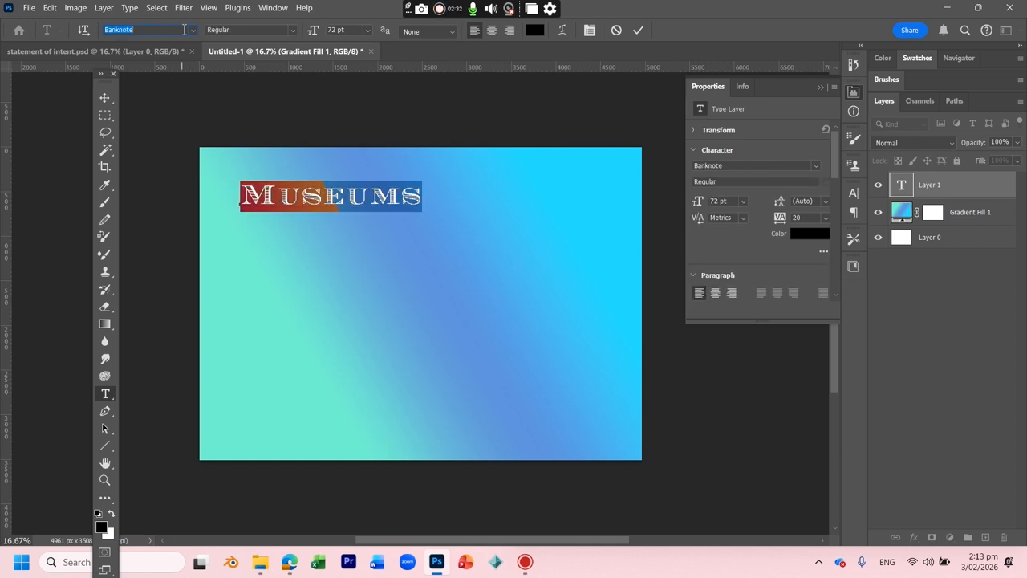
left_click(105, 96)
left_click_drag(337, 201, 301, 176)
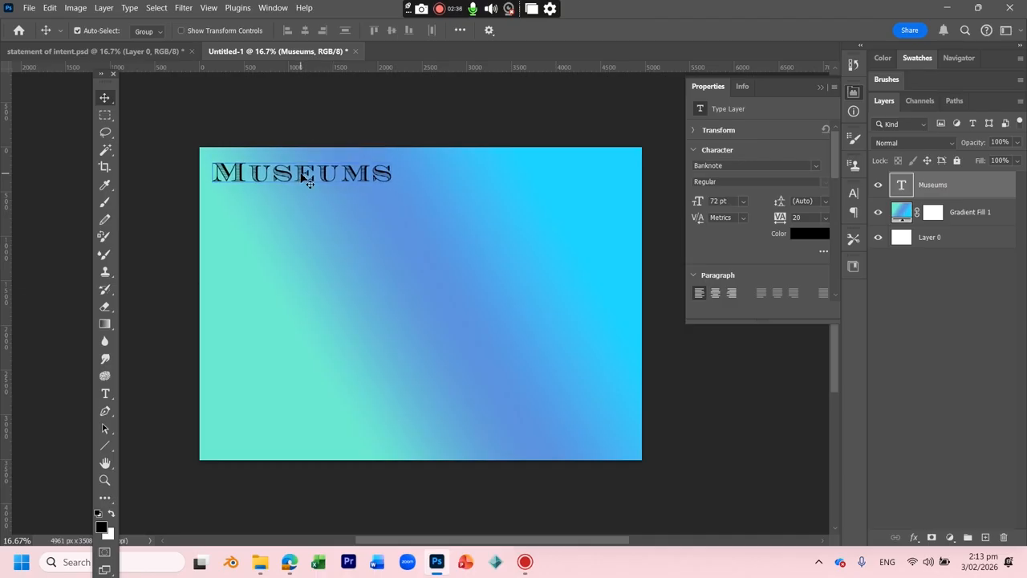
Step: Apply Stroke, Satin, Color Overlay and Drop Shadow effects to the "Museums" text layer
double_click(984, 187)
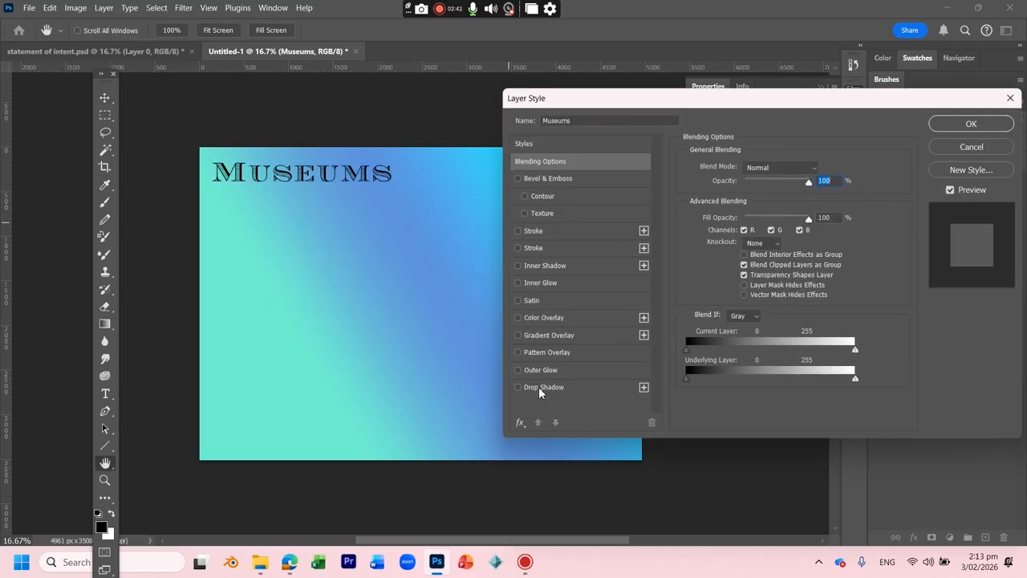
left_click(535, 231)
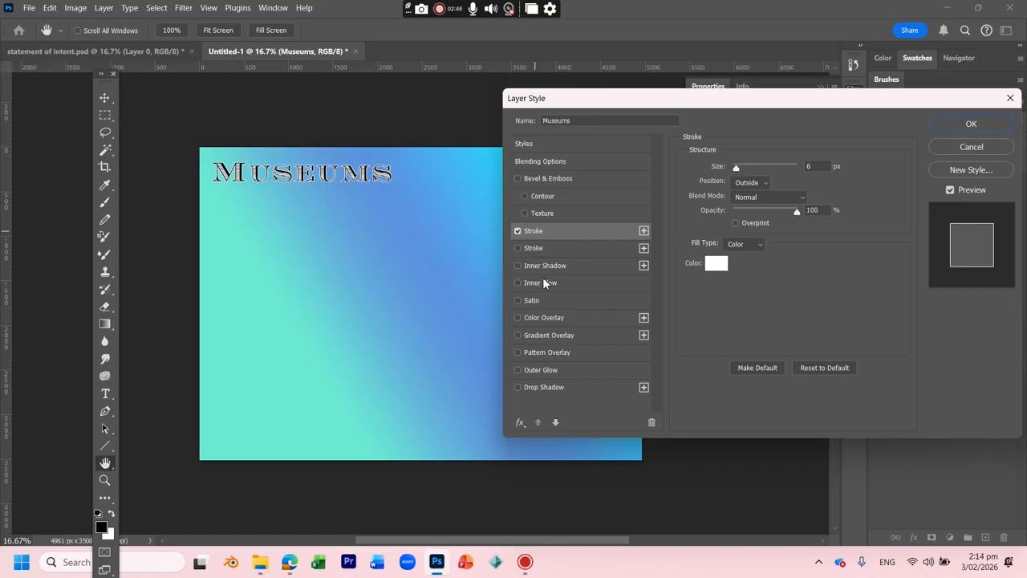
left_click(537, 300)
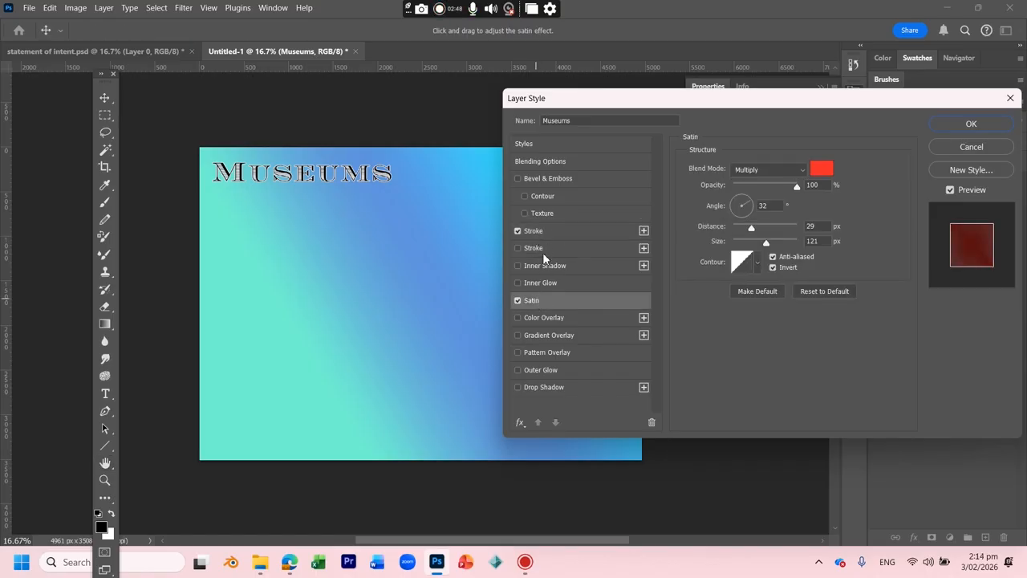
left_click(529, 317)
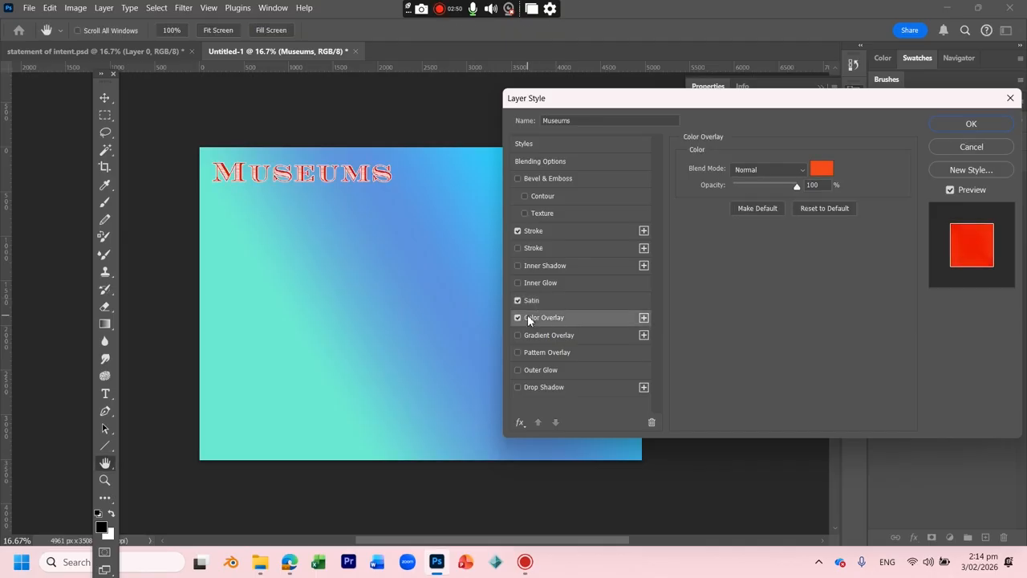
left_click(532, 388)
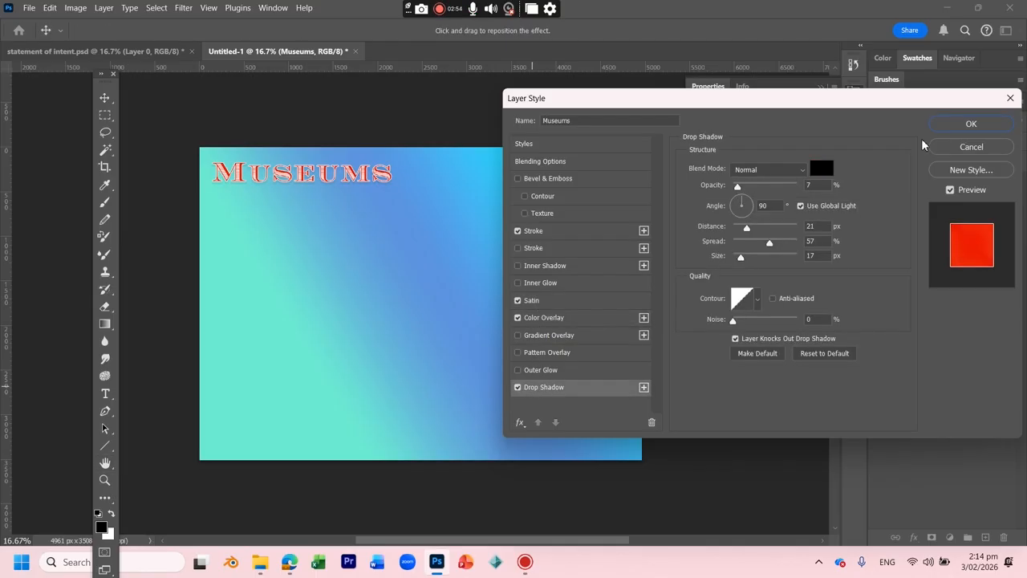
left_click(964, 126)
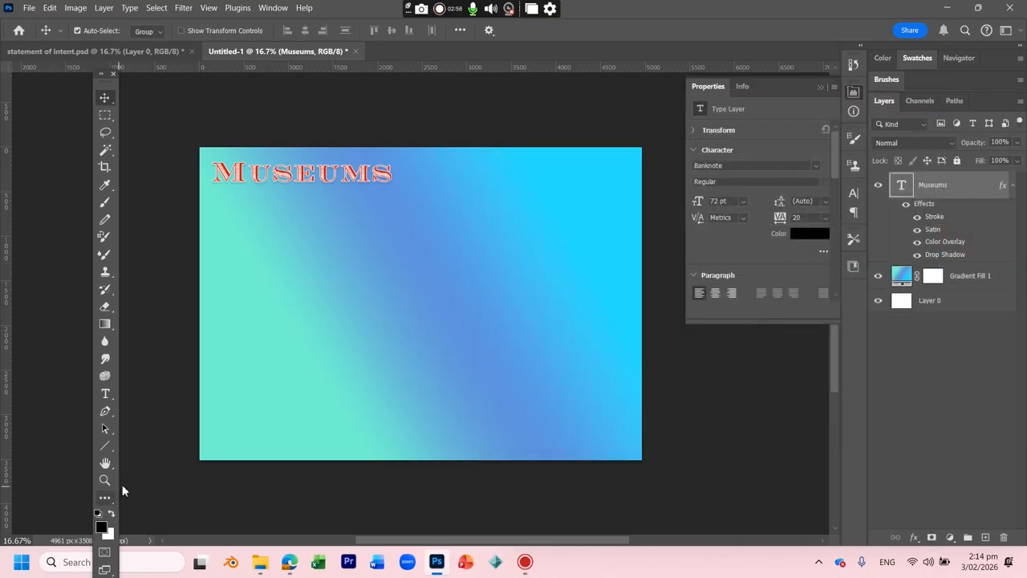
Step: Zoom in on the "Museums" title and turn off its Satin and Stroke effects
left_click(105, 480)
left_click(316, 172)
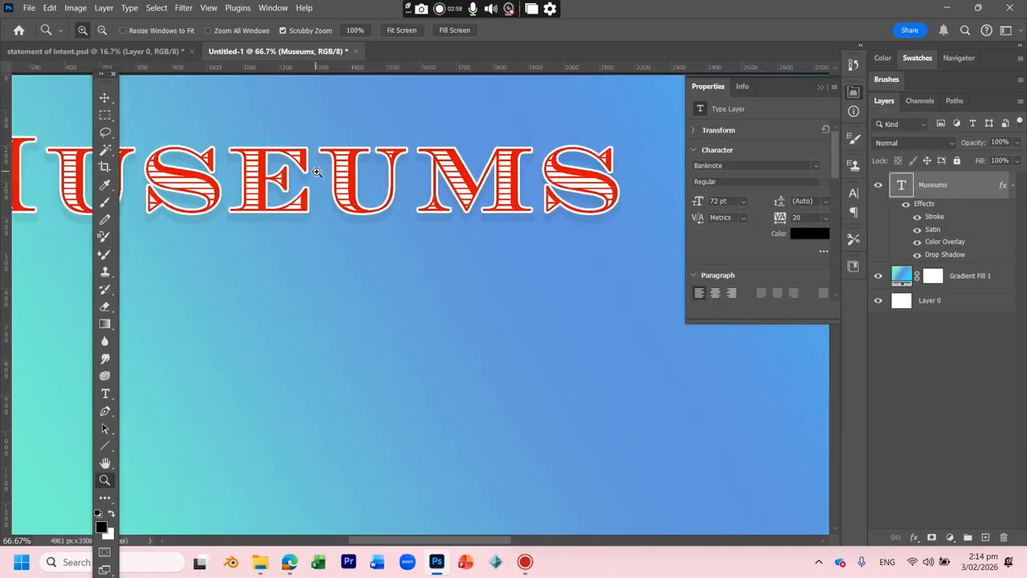
double_click(969, 191)
left_click(532, 232)
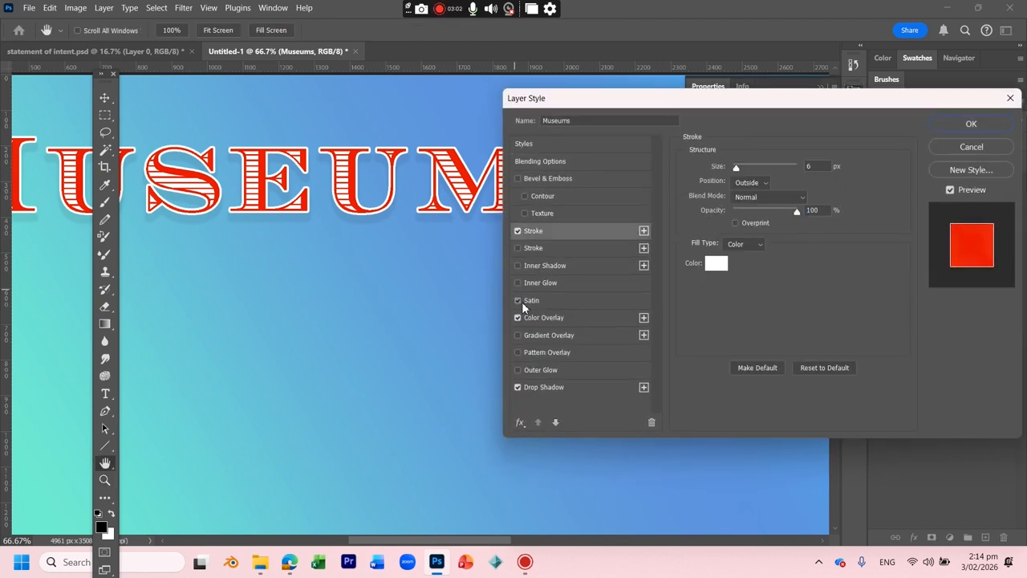
left_click(522, 302)
left_click(518, 231)
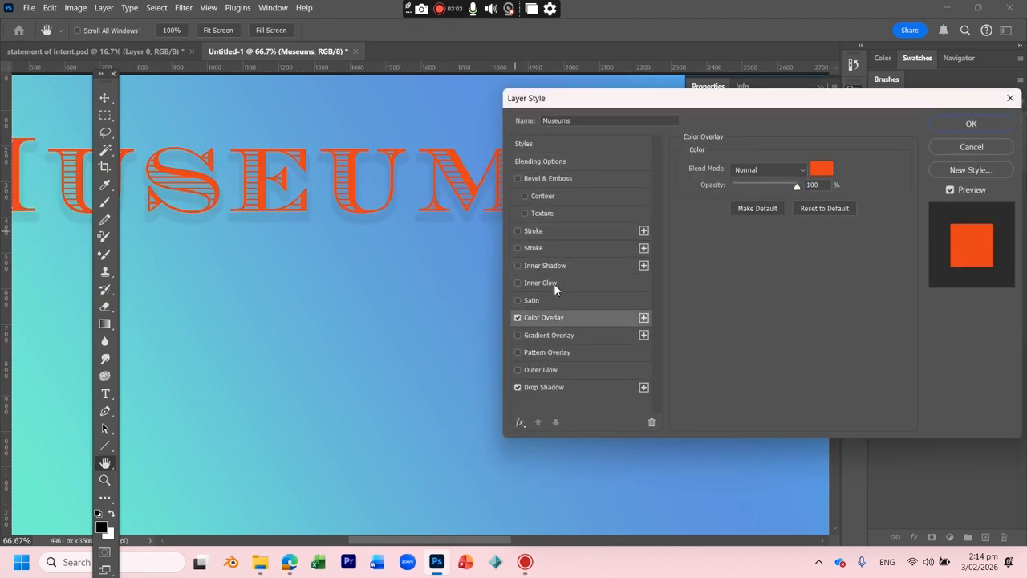
Step: Set the title's Drop Shadow to 16% opacity, 125° angle, 8 px distance, 25% spread and 24 px size
left_click(518, 388)
left_click(549, 387)
left_click_drag(737, 185, 743, 257)
left_click_drag(740, 210, 743, 189)
left_click_drag(774, 245, 739, 232)
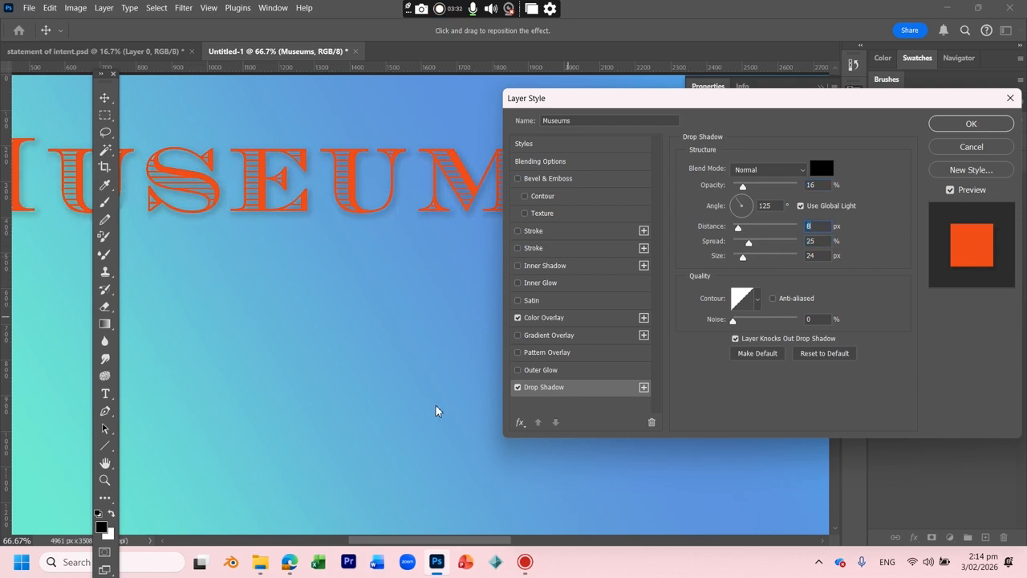
Step: Turn off the title's Color Overlay and apply a 6 px white outside Stroke at 100% opacity
left_click(573, 318)
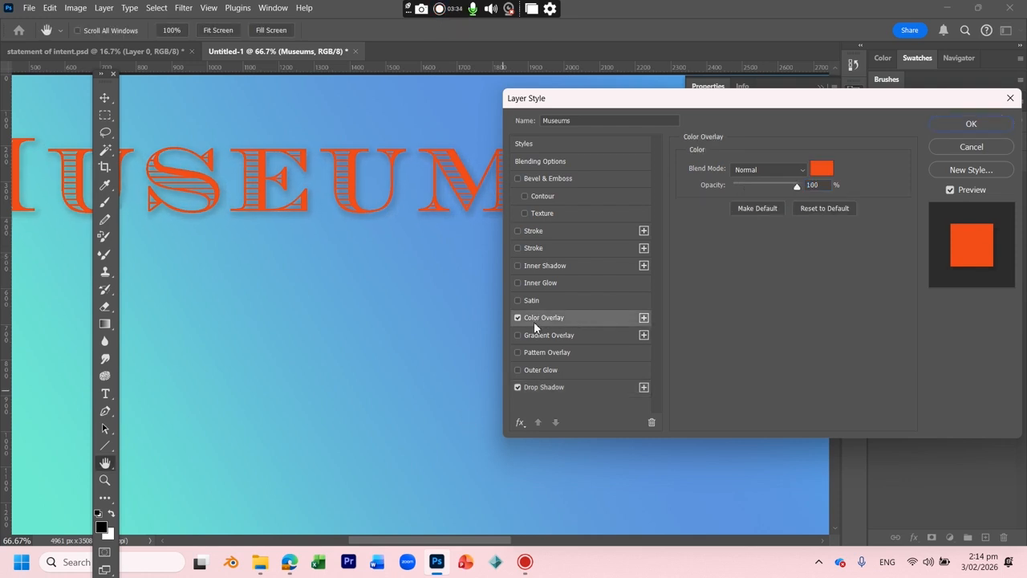
left_click(518, 318)
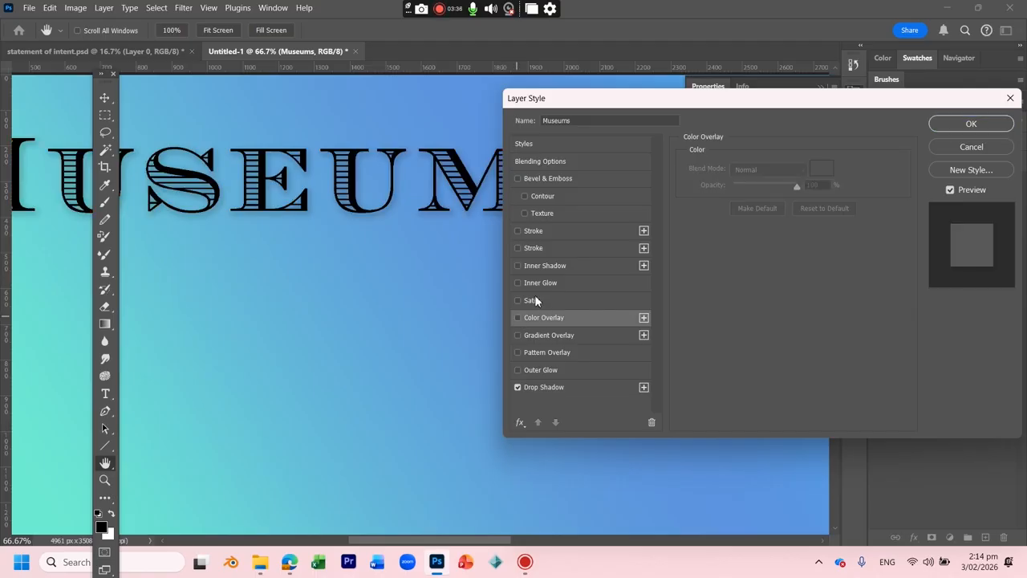
left_click(518, 248)
left_click(519, 247)
left_click(518, 231)
left_click(565, 230)
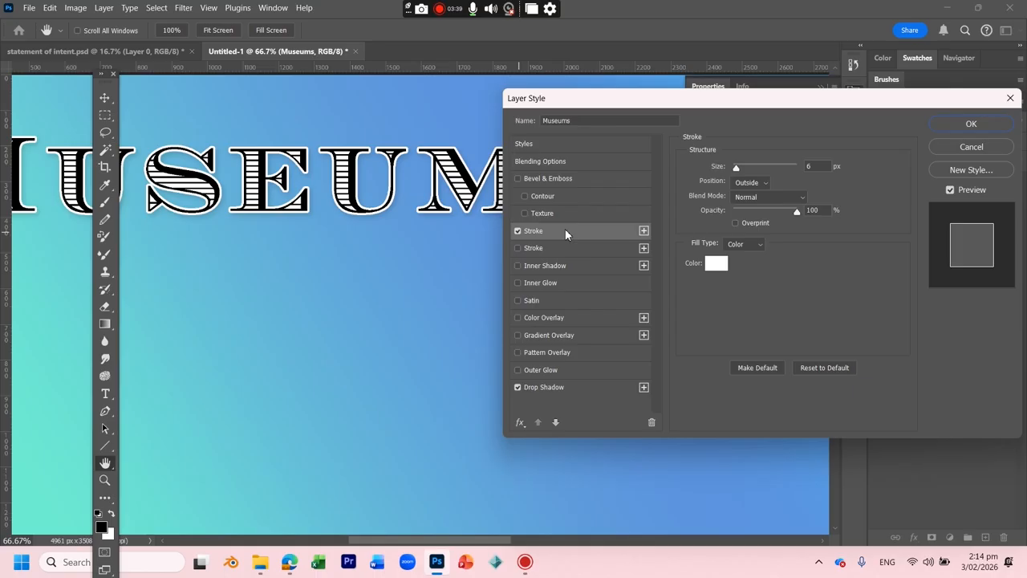
left_click(717, 264)
mouse_move(722, 266)
left_mouse_down()
mouse_move(802, 186)
mouse_move(807, 161)
mouse_move(680, 236)
mouse_move(731, 273)
mouse_move(623, 152)
left_mouse_up()
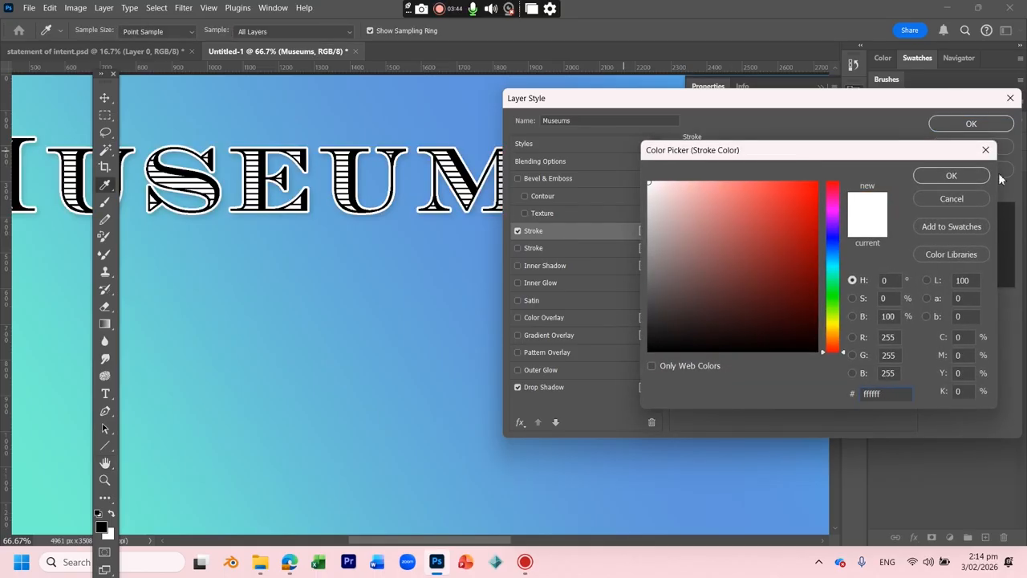
left_click(937, 178)
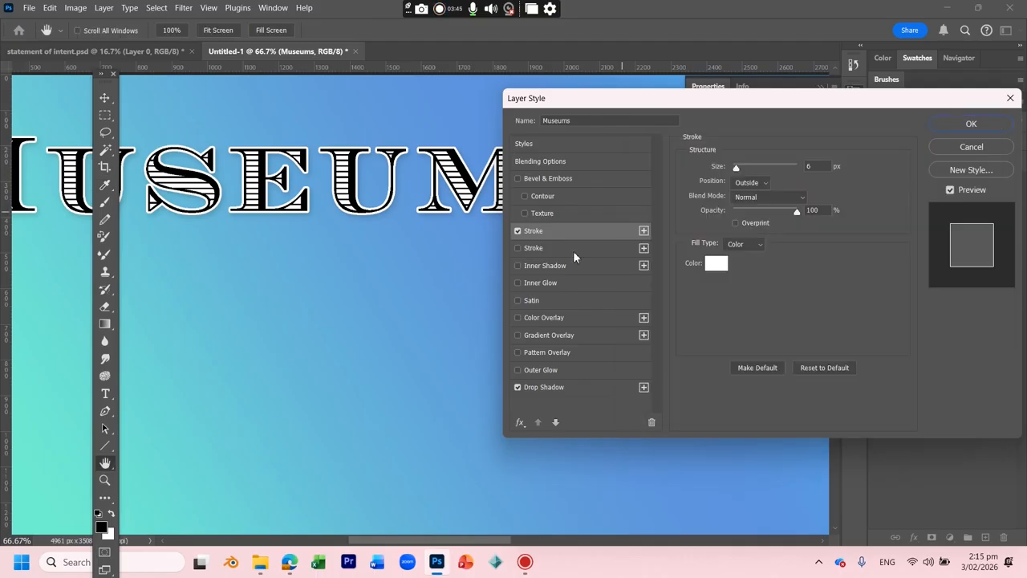
left_click(963, 124)
Step: Zoom out to 25% to view the title on the page and collapse the Properties panel
key("z")
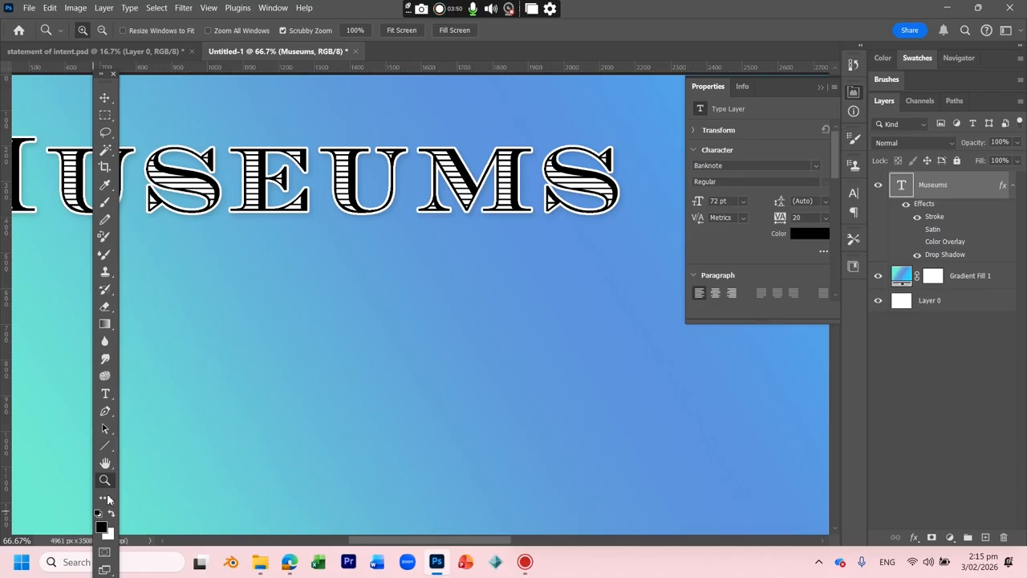
left_click(304, 415, "alt")
left_click(305, 415, "alt")
left_click(354, 409, "alt")
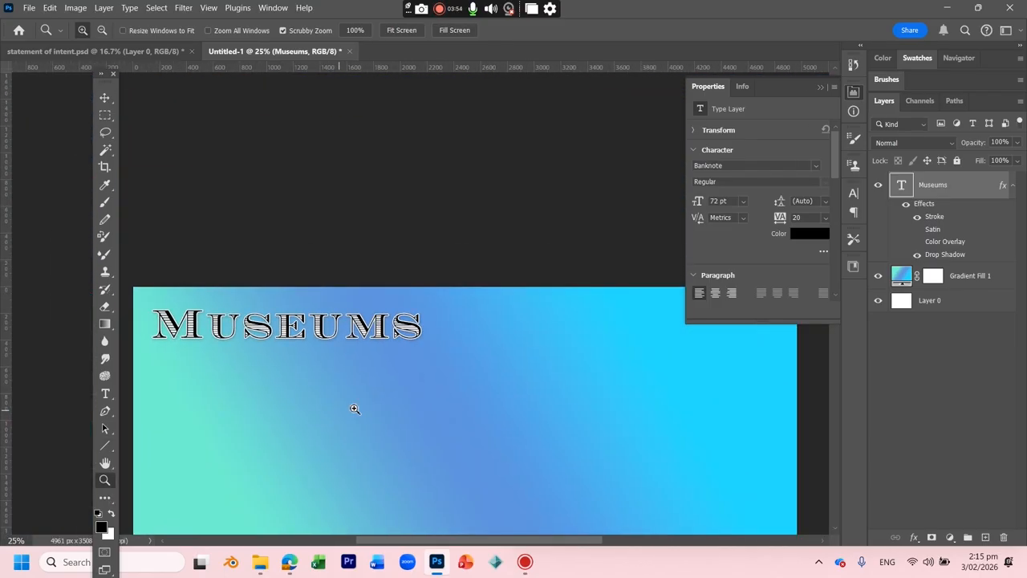
scroll(354, 408, "down", 5)
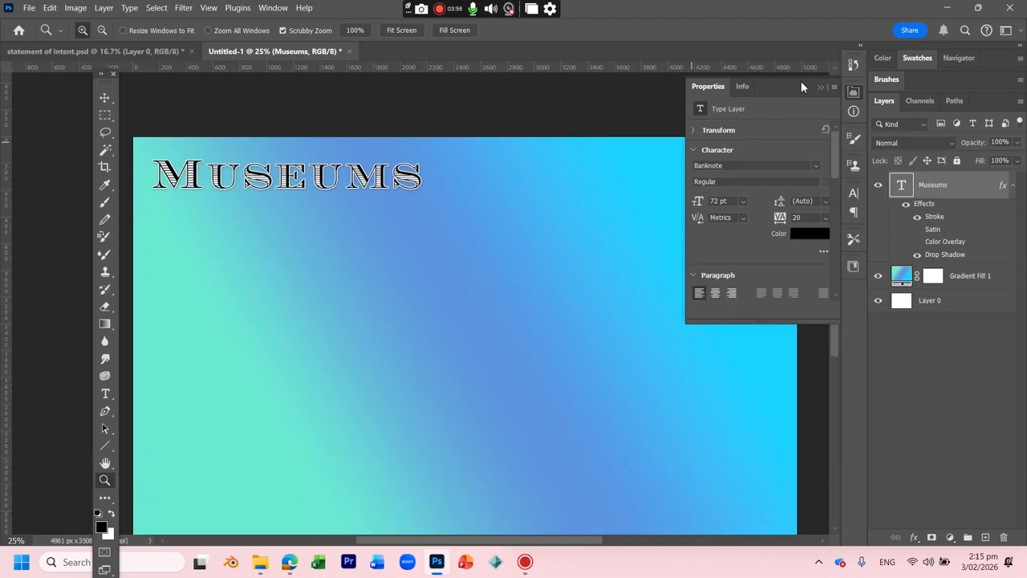
left_click(822, 87)
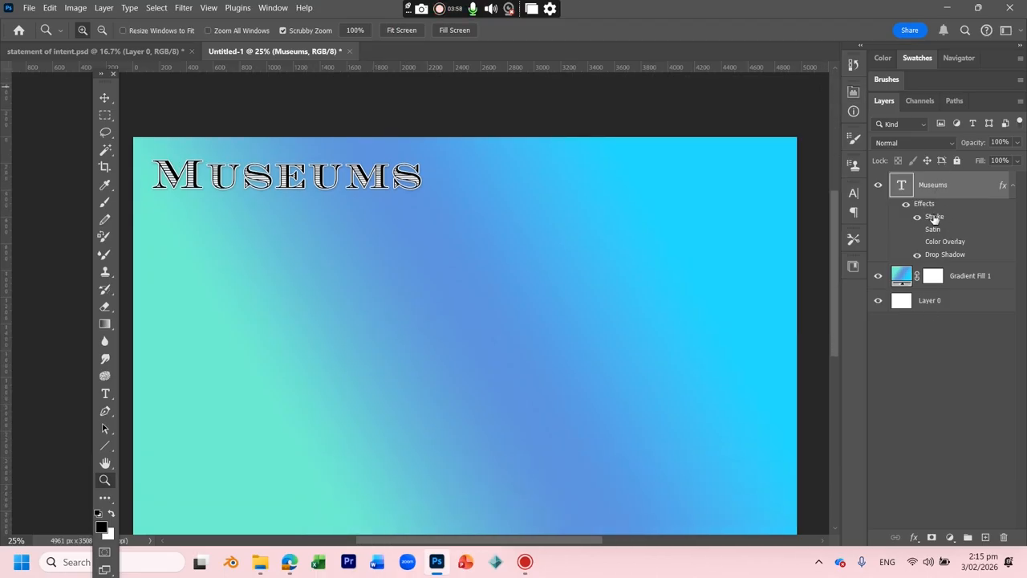
left_click_drag(953, 187, 961, 266)
Step: Open images (1), images (2), images (3), images, maxresdefault and the perspectives-in-modern-psychology picture from the Desktop images folder
left_click(28, 8)
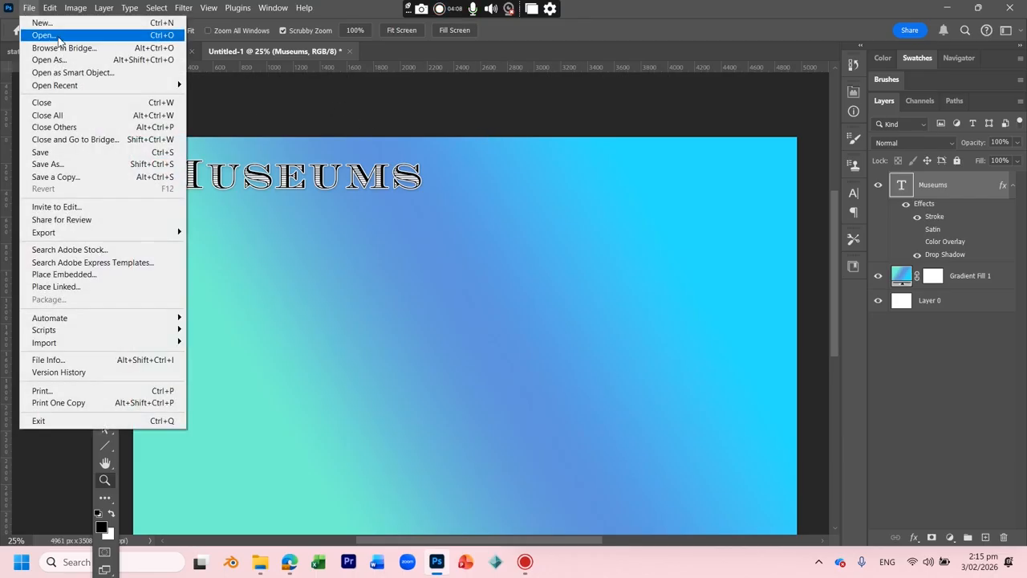
left_click(56, 37)
left_click(156, 116)
left_click(239, 201, "shift")
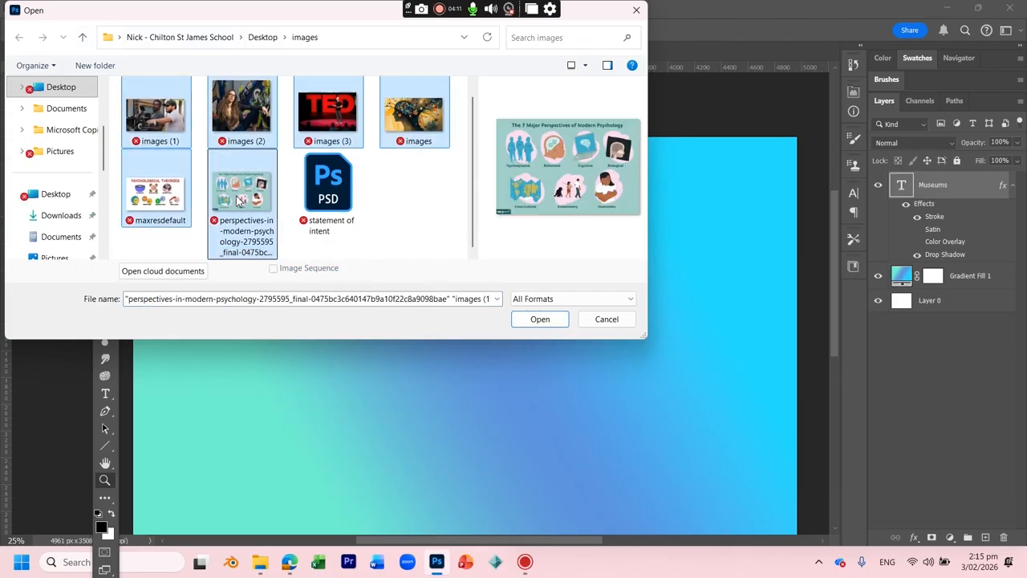
left_click(541, 320)
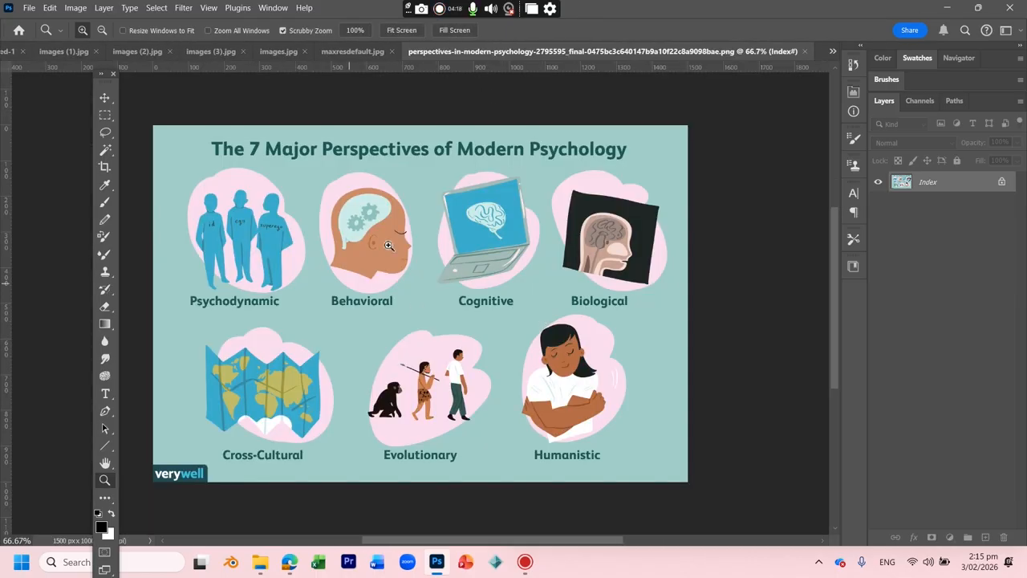
Step: Look through the opened pictures from maxresdefault.jpg back to images (1).jpg
left_click(350, 51)
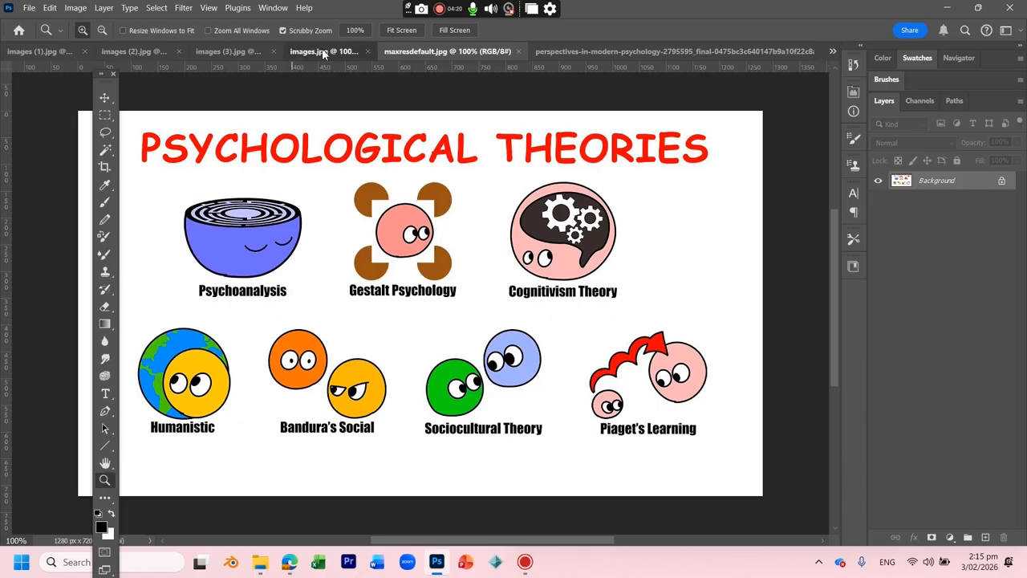
left_click(324, 53)
left_click(239, 51)
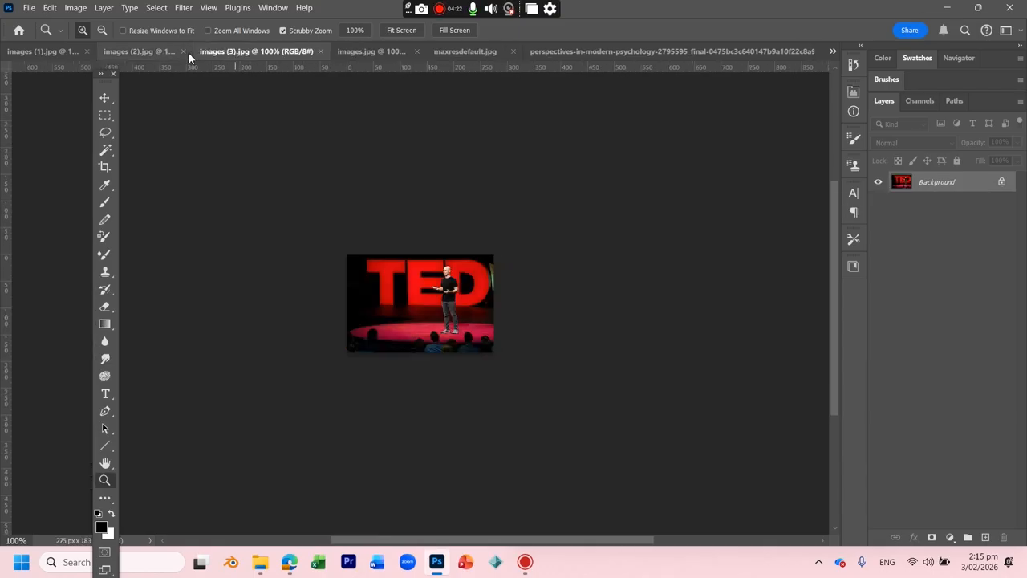
left_click(129, 51)
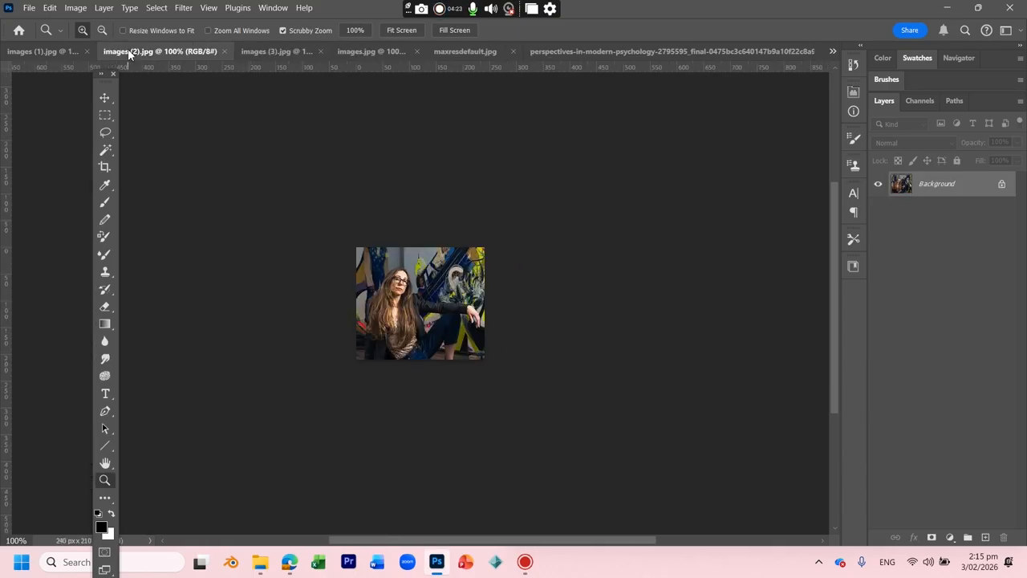
left_click(43, 51)
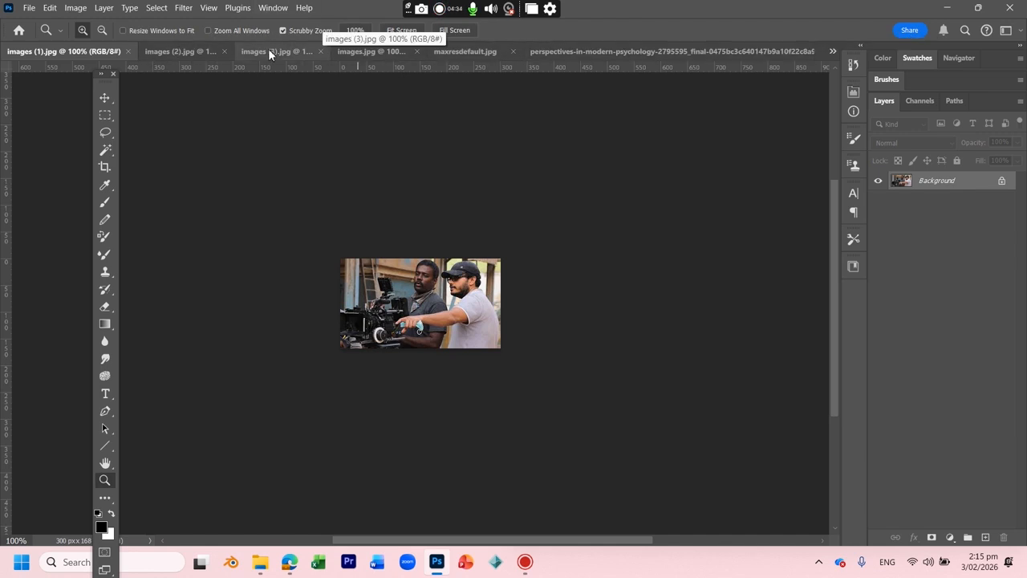
Step: Arrange the open documents in a 3-up vertical layout, and switch to a 4-up layout
left_click(271, 8)
mouse_move(323, 21)
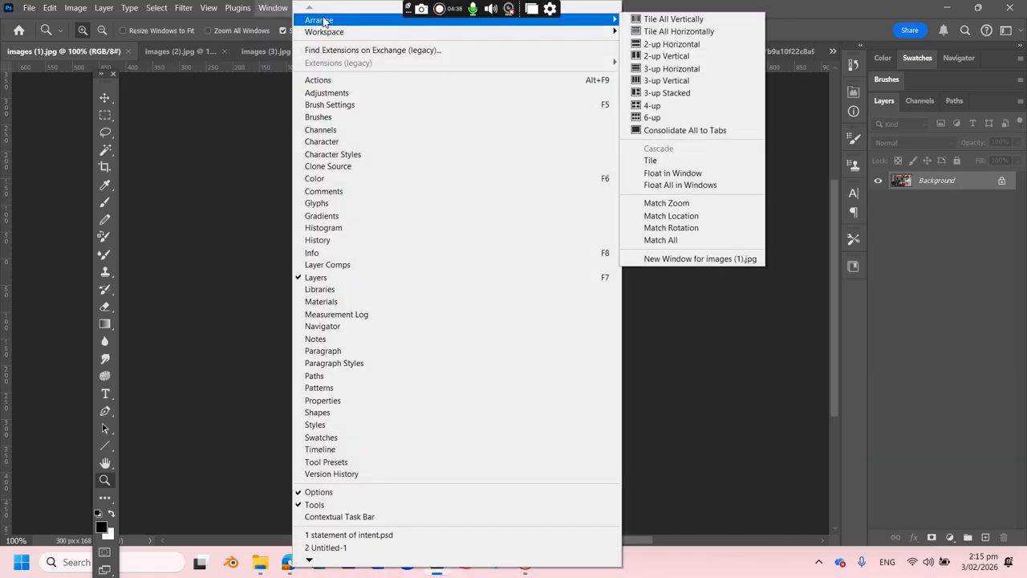
left_click(674, 81)
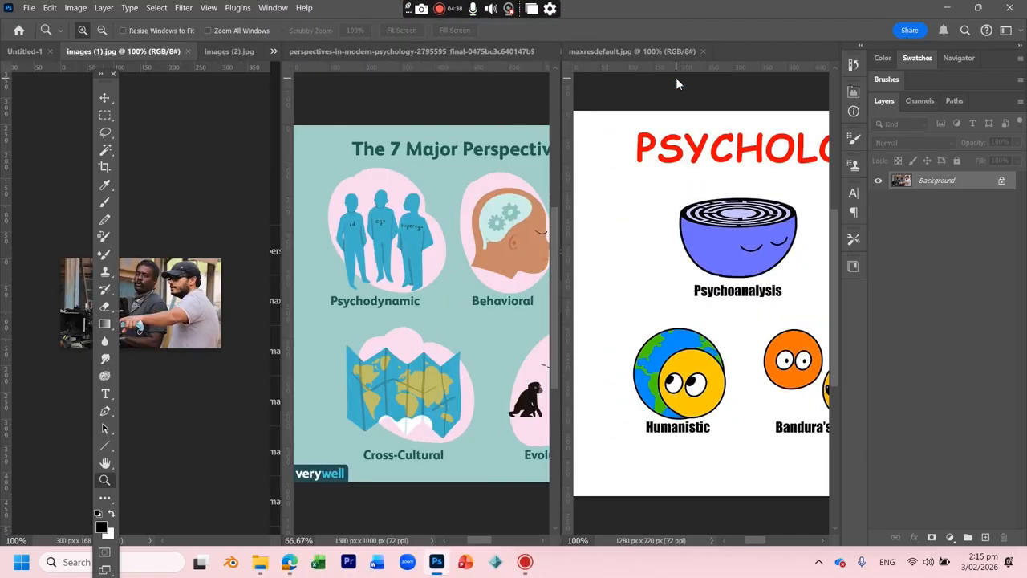
left_click(275, 8)
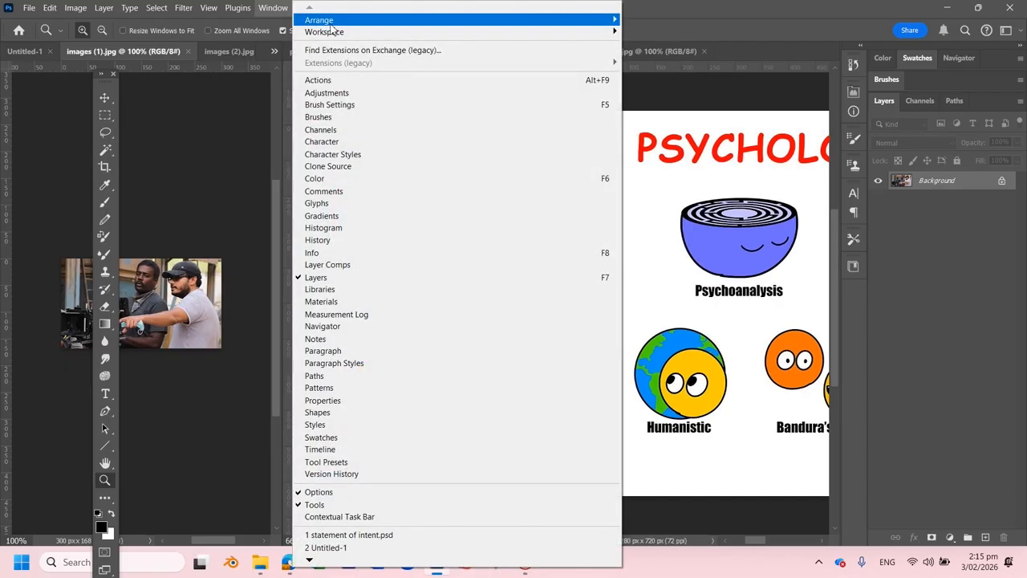
mouse_move(338, 19)
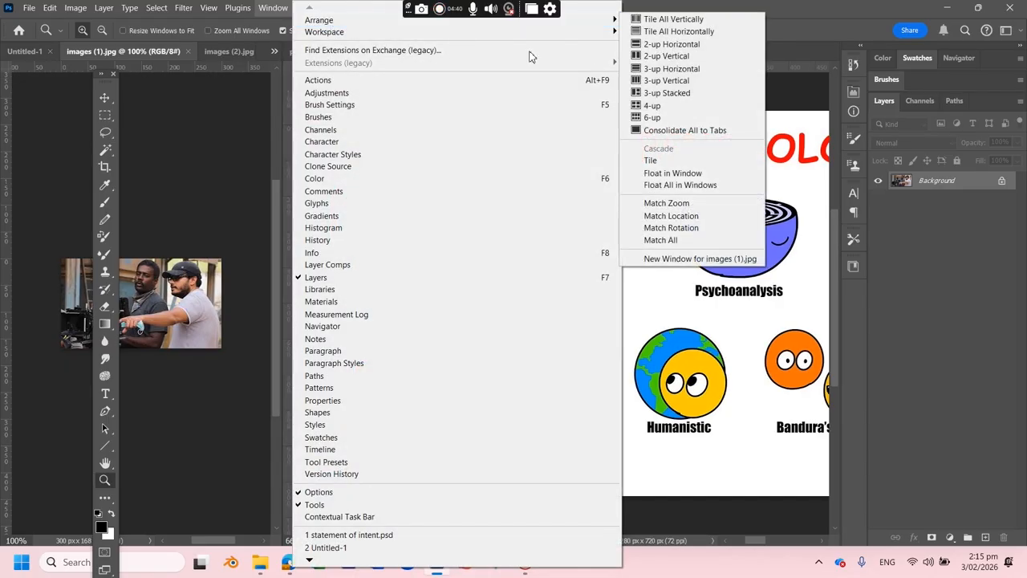
left_click(655, 106)
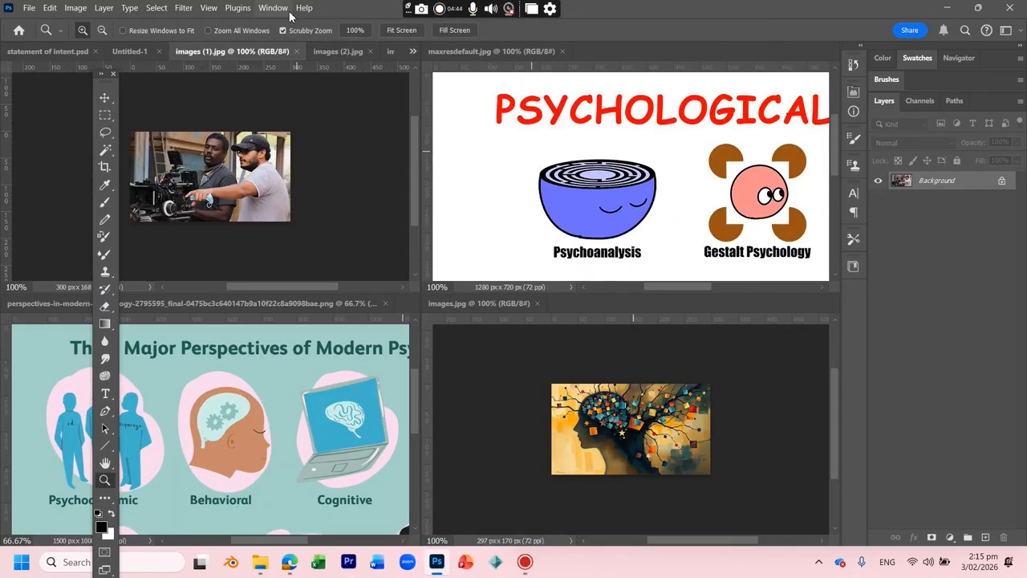
Step: Consolidate all open documents back into tabs
left_click(283, 9)
mouse_move(562, 19)
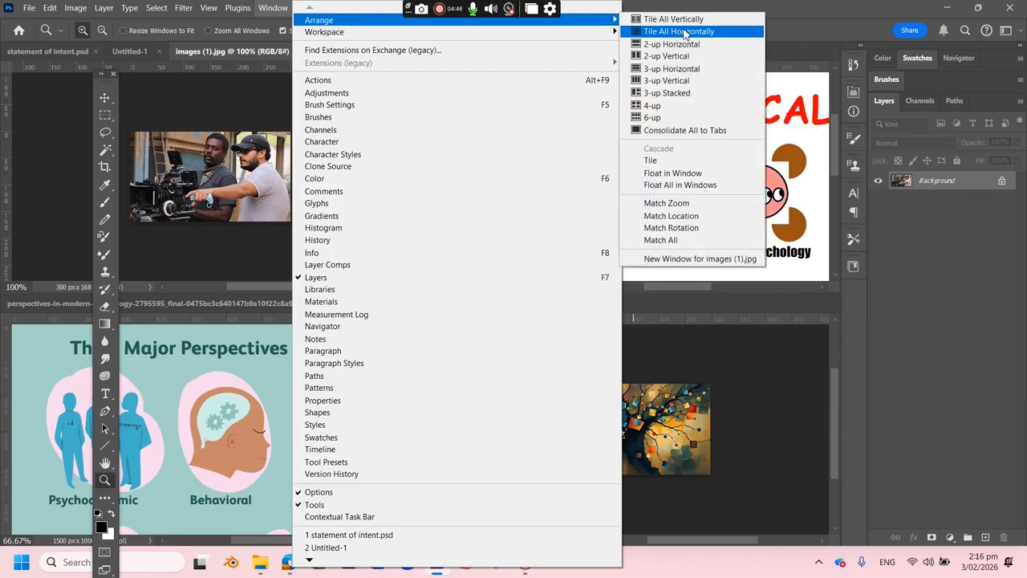
left_click(657, 132)
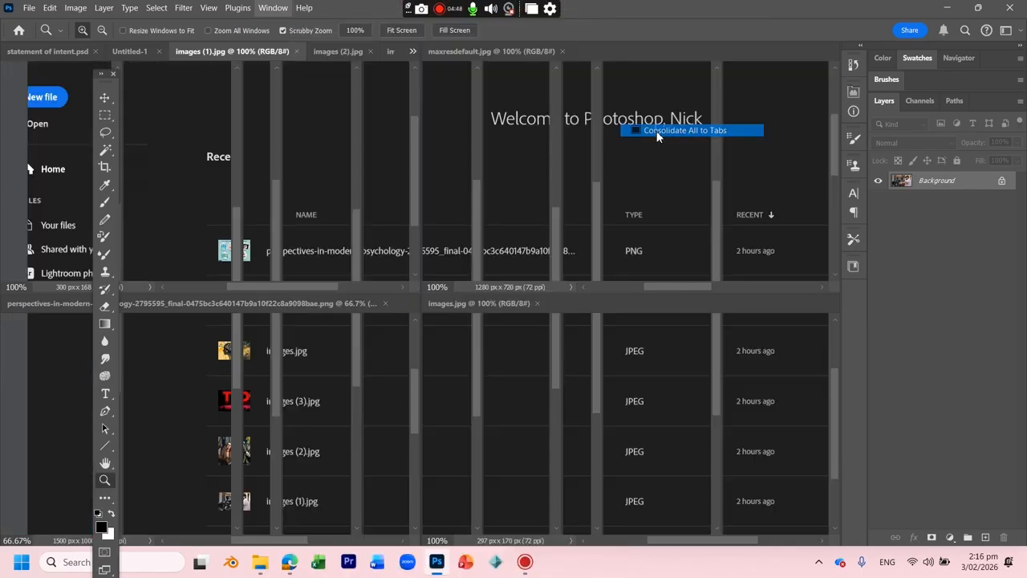
Step: View images (2).jpg, images (3).jpg and the perspectives-in-modern-psychology picture
left_click(371, 51)
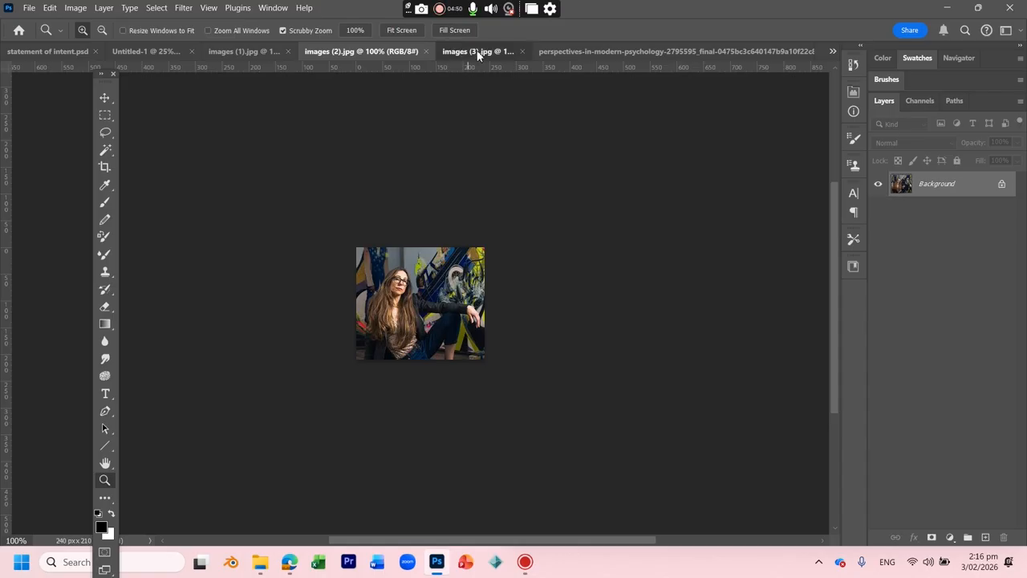
left_click(474, 51)
left_click(615, 53)
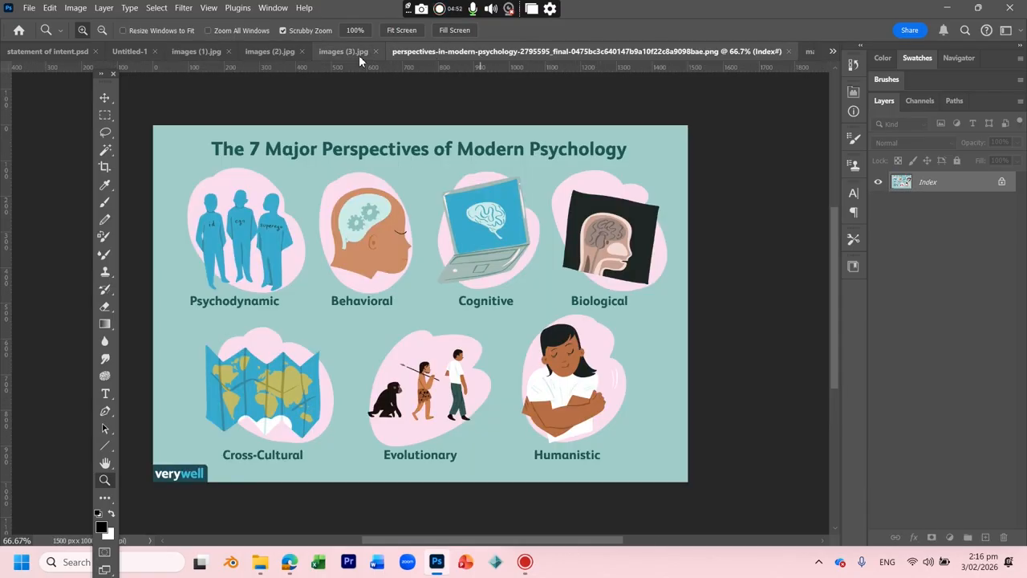
Step: Cut the whole perspectives-in-modern-psychology picture and close its document without saving
left_click(334, 52)
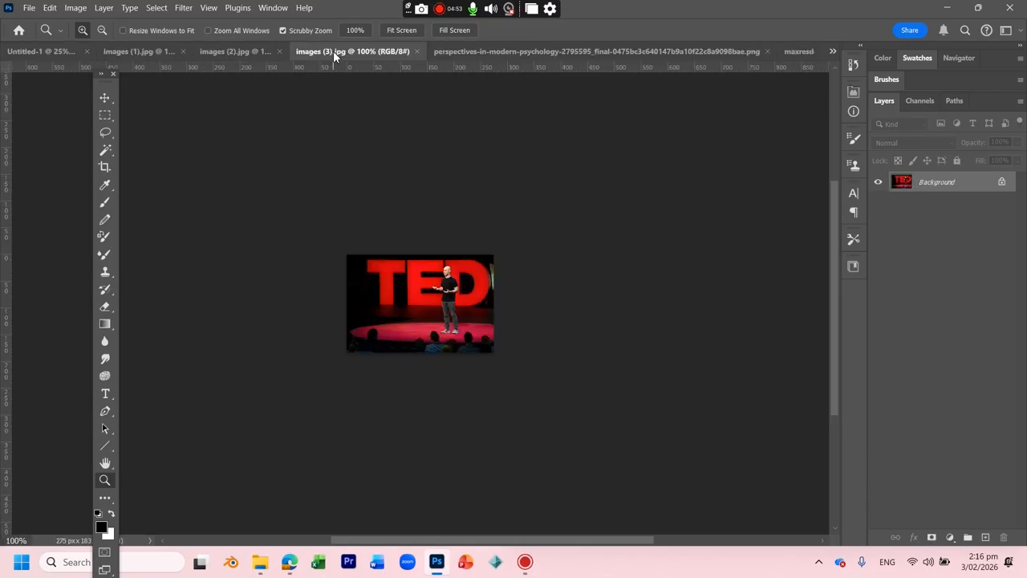
left_click(473, 51)
key("ctrl+a")
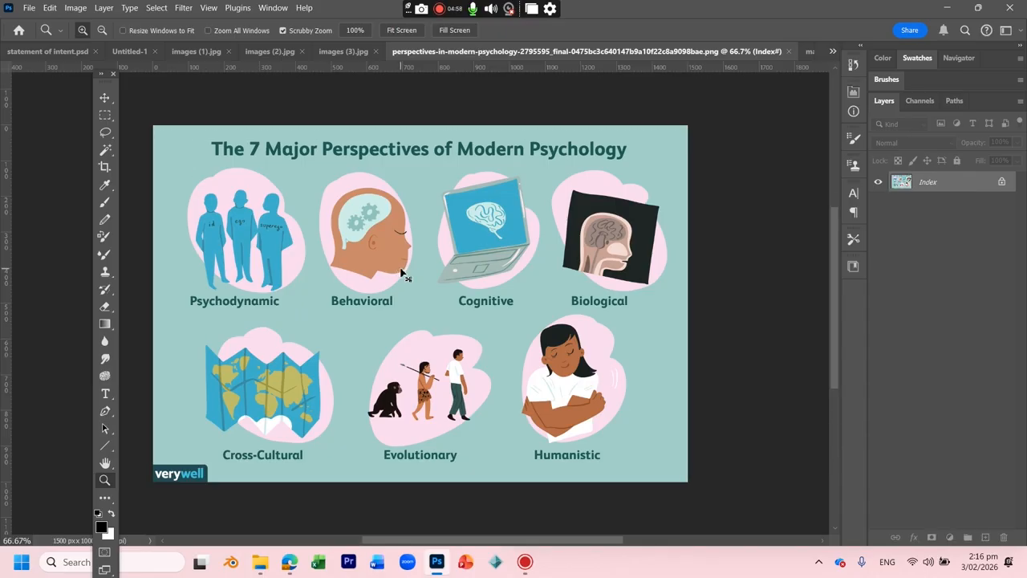
key("BackSpace")
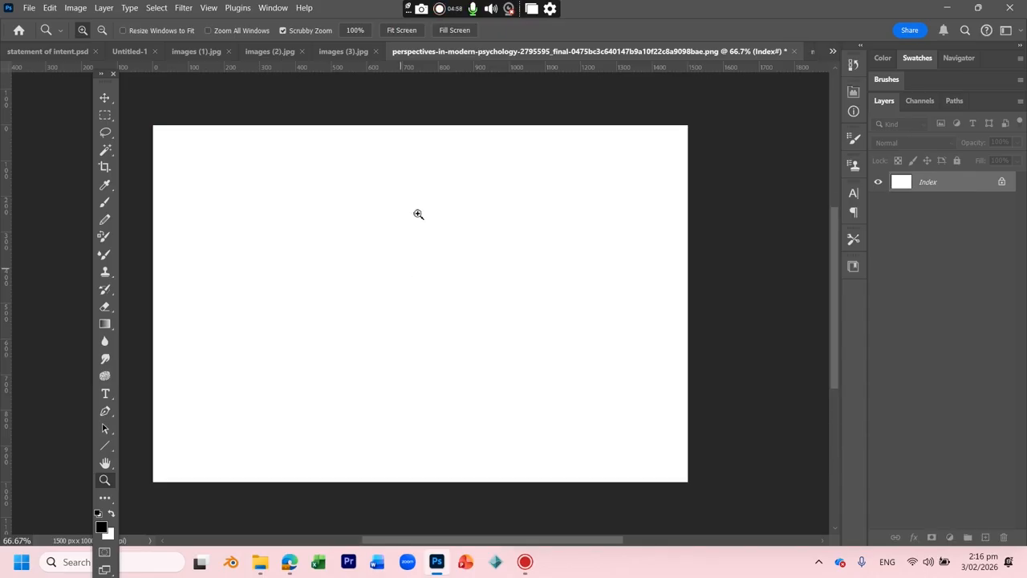
left_click(795, 52)
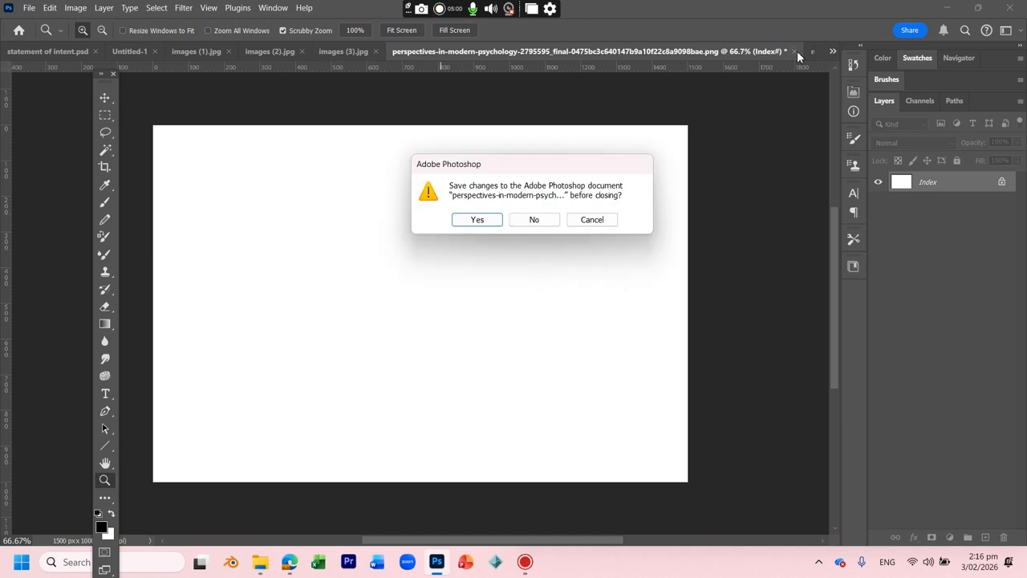
left_click(533, 221)
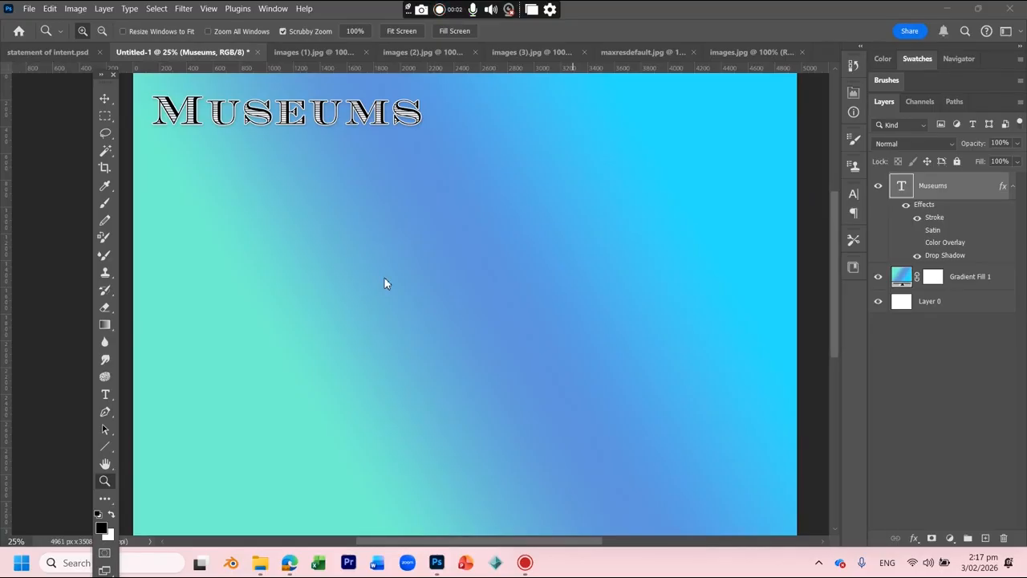
Step: Cut the whole images (1).jpg picture and paste it onto the Museums page
left_click(743, 47)
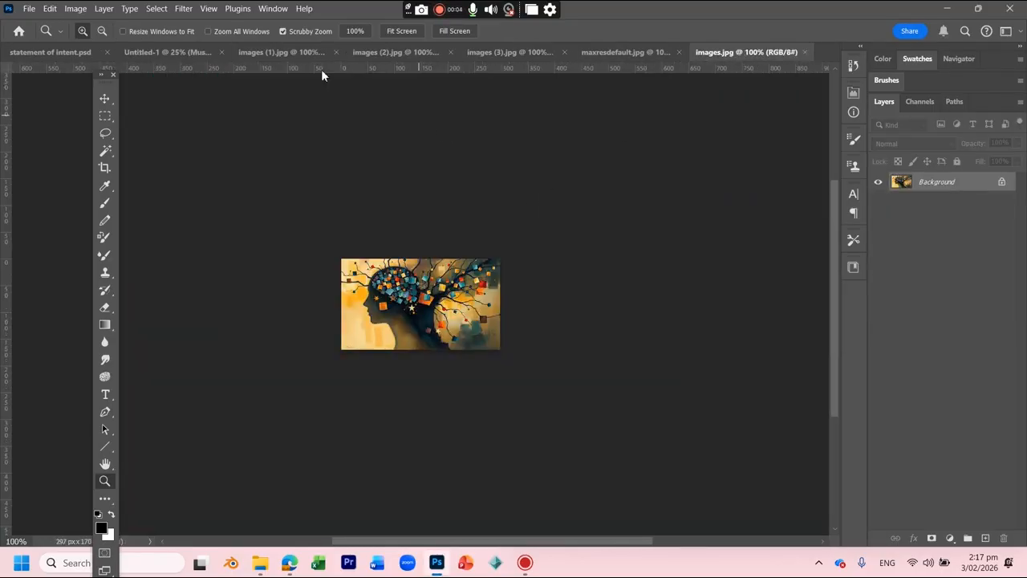
left_click(68, 52)
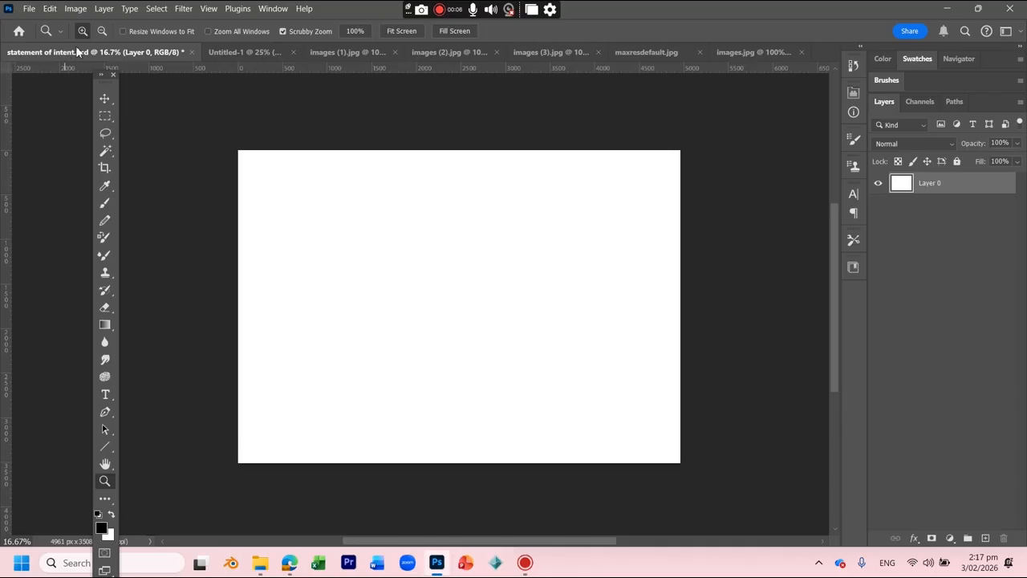
left_click(242, 51)
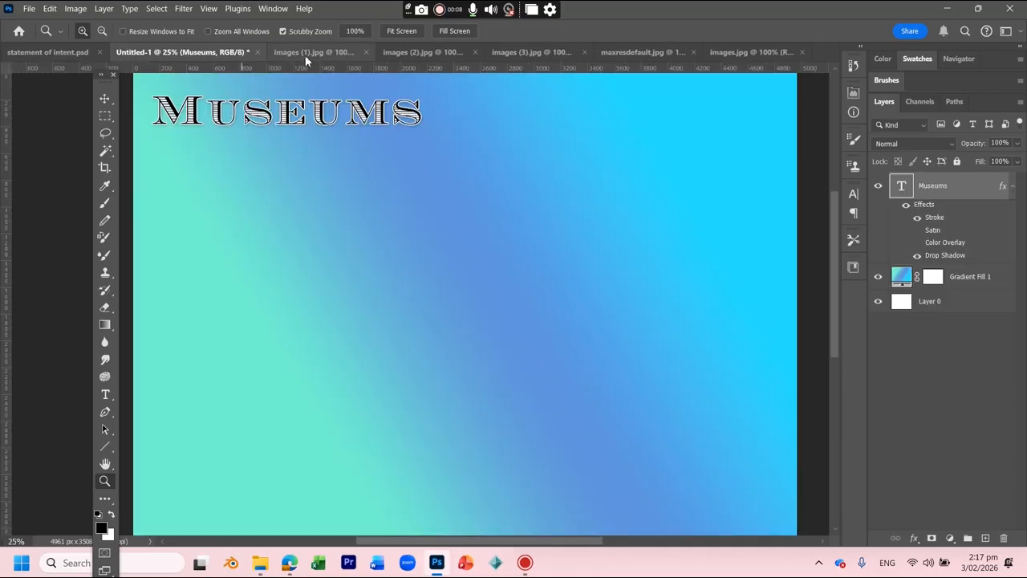
left_click(305, 53)
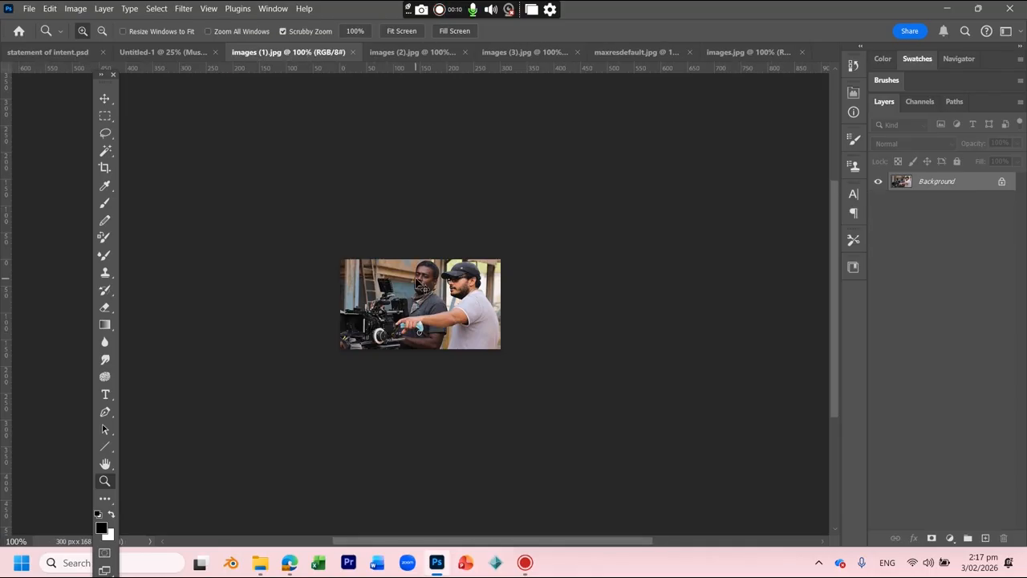
key("ctrl+a")
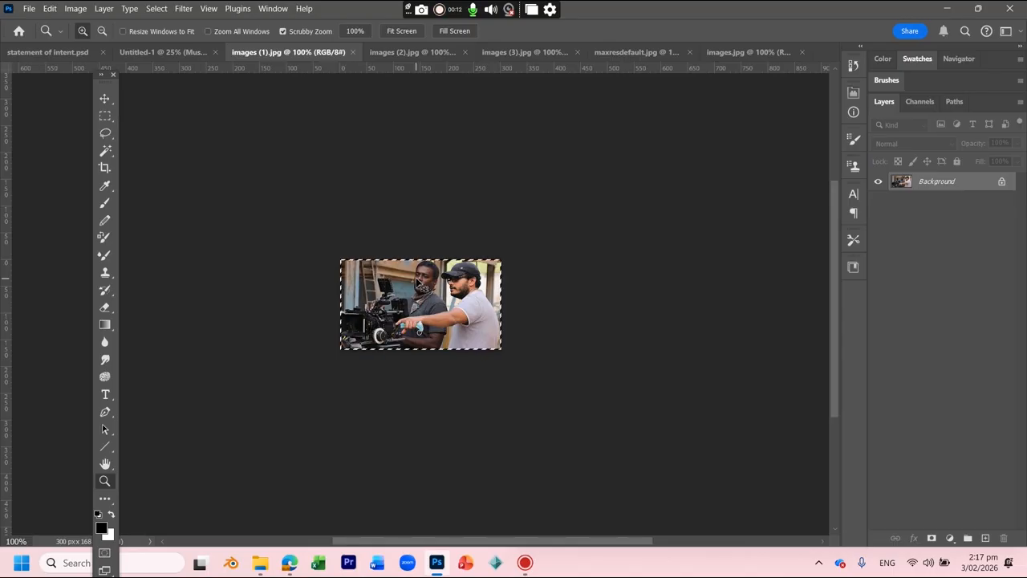
key("ctrl+x")
left_click(161, 53)
key("ctrl+v")
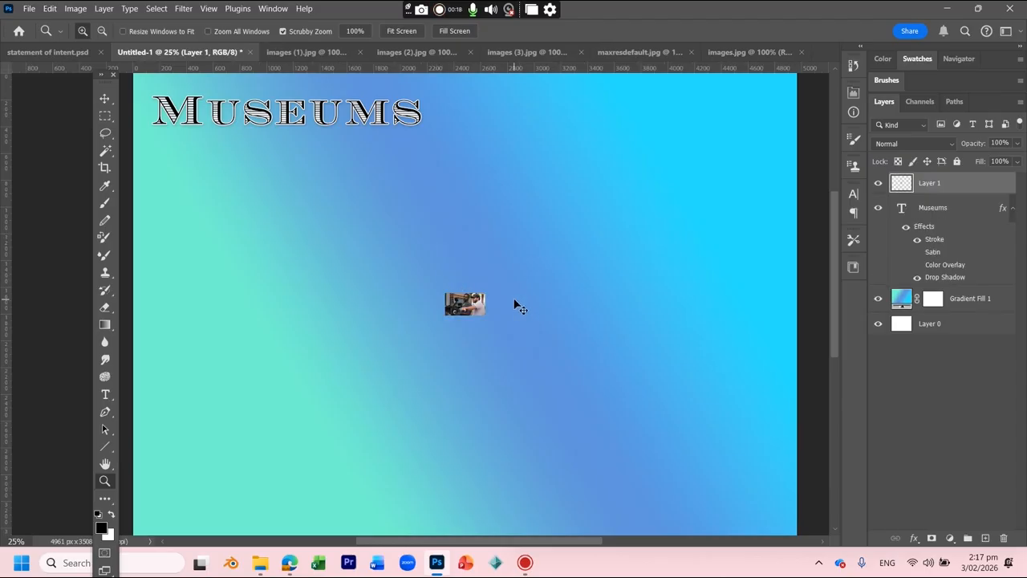
Step: Enlarge the pasted film crew picture to about 540% and close images (1).jpg without saving
key("ctrl+t")
left_click_drag(487, 293, 662, 194)
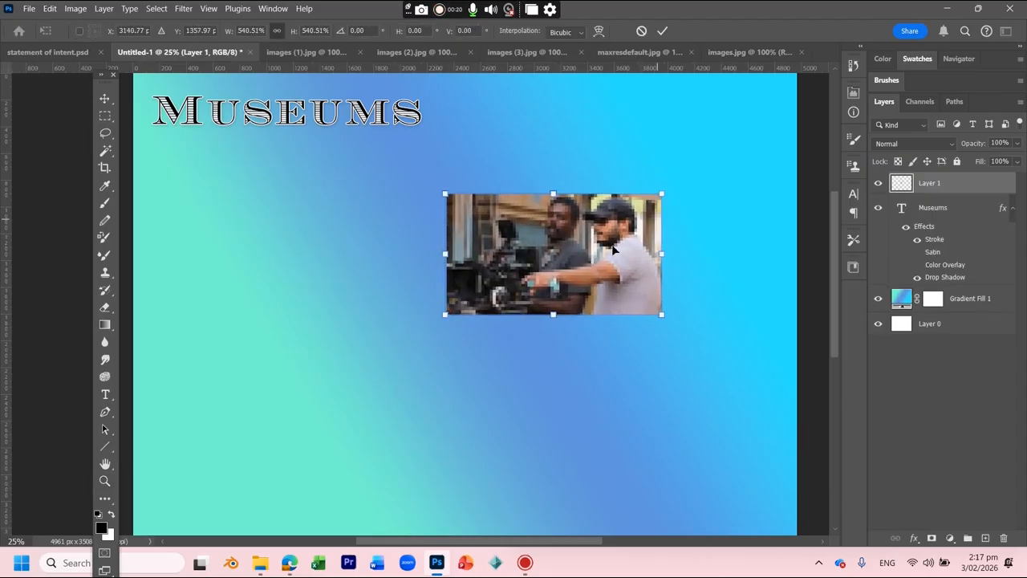
key("Return")
left_click(299, 51)
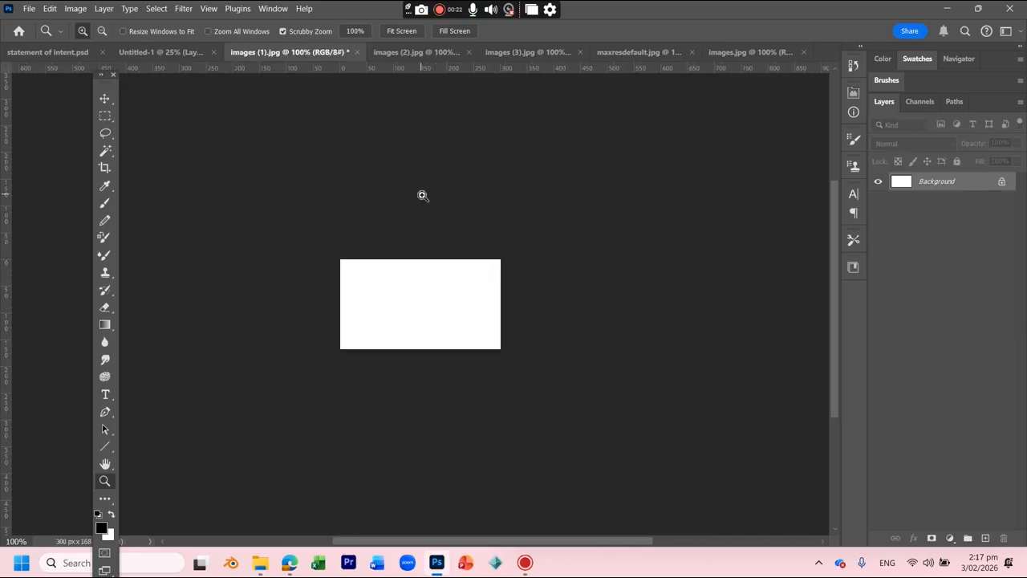
left_click(358, 52)
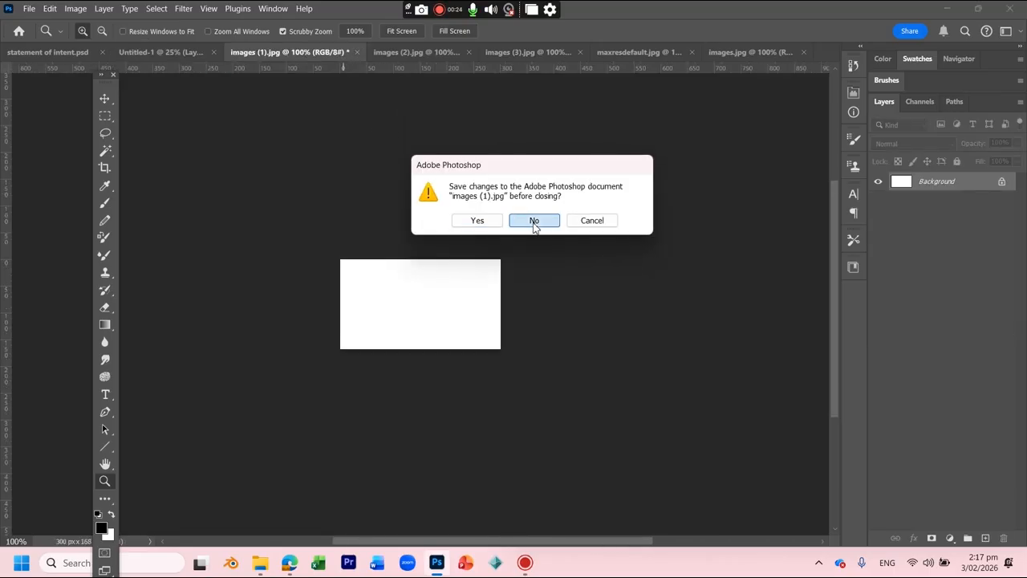
left_click(532, 220)
Step: Cut the whole images (2).jpg picture and close its document without saving
left_click(336, 51)
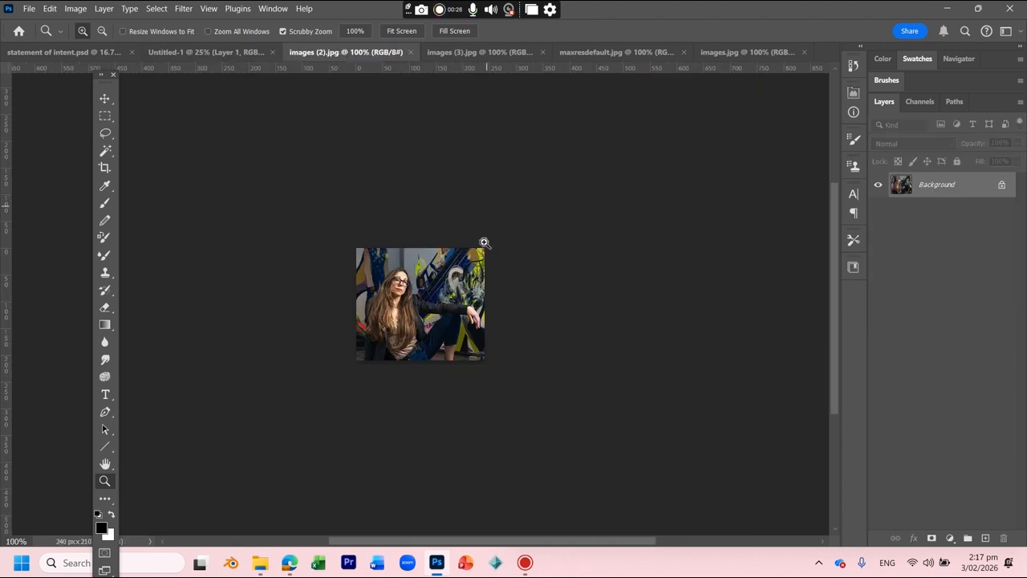
key("ctrl+a")
key("ctrl+x")
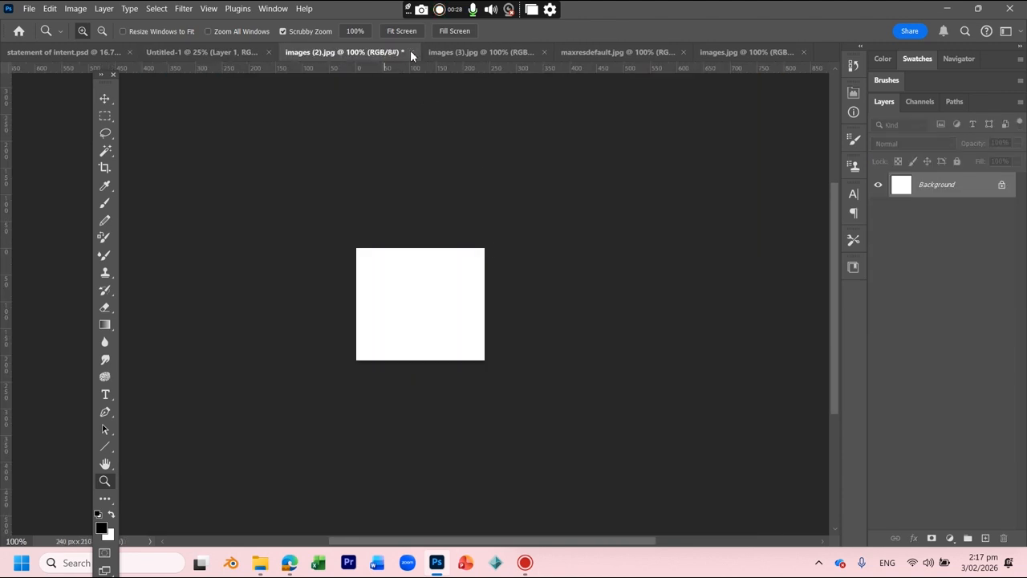
left_click(411, 52)
left_click(534, 220)
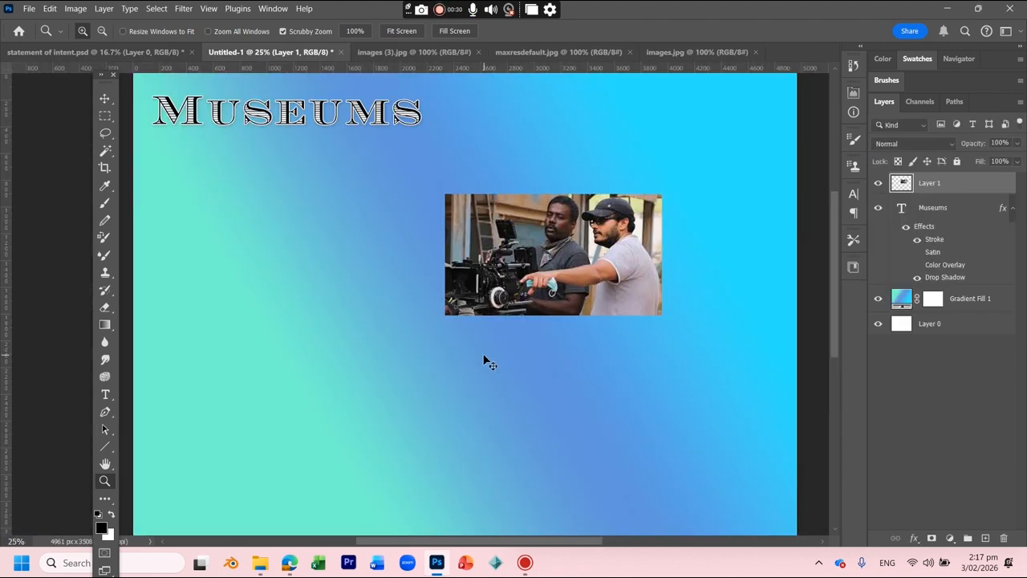
Step: Paste the picture of the seated woman onto the Museums page and enlarge it toward the lower left
key("ctrl+v")
key("ctrl+t")
left_click_drag(462, 317, 393, 367)
key("Return")
key("z")
Step: Cut the whole images (3).jpg picture and close its document without saving
left_click(384, 51)
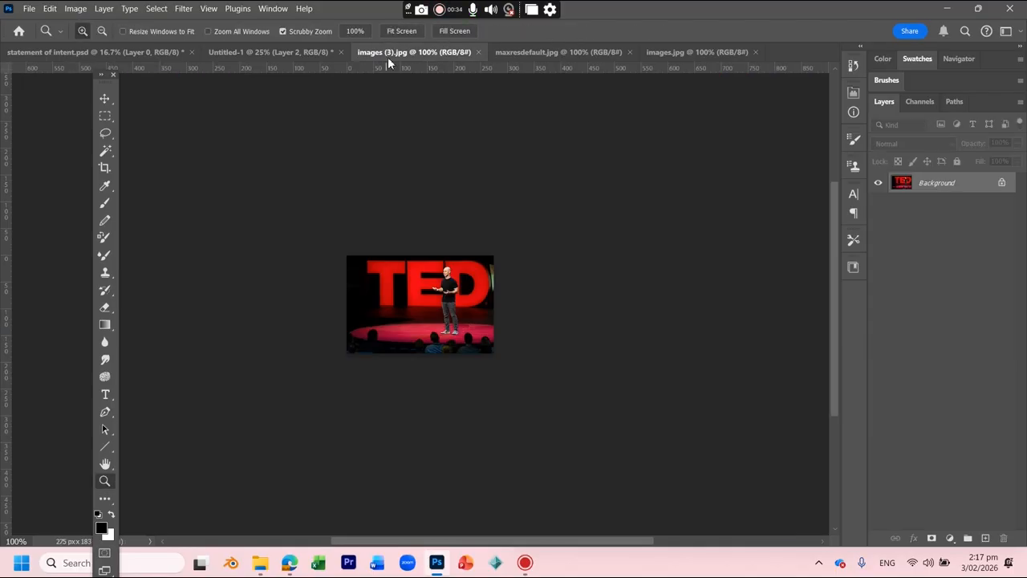
key("ctrl+a")
key("ctrl+x")
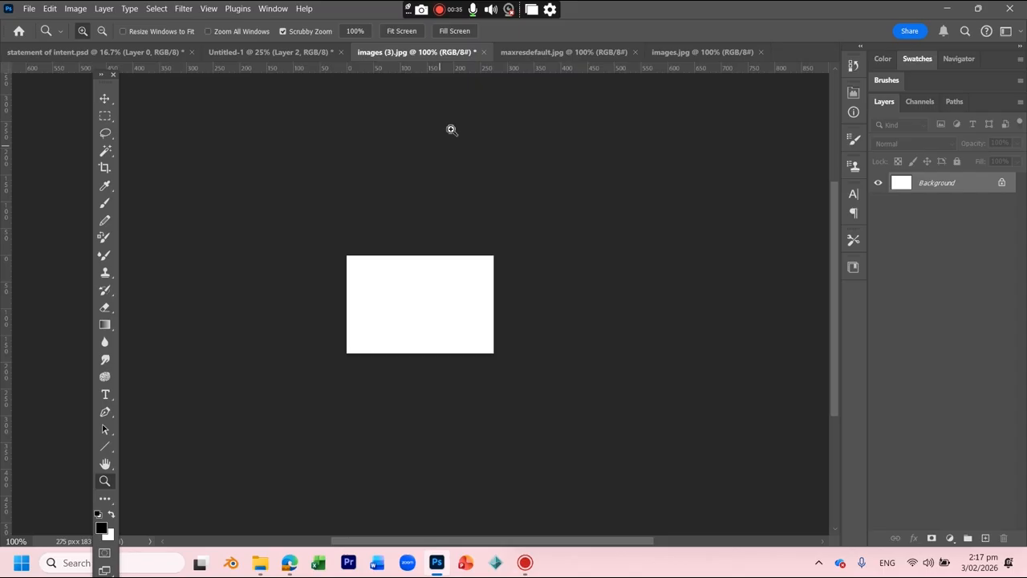
left_click(484, 53)
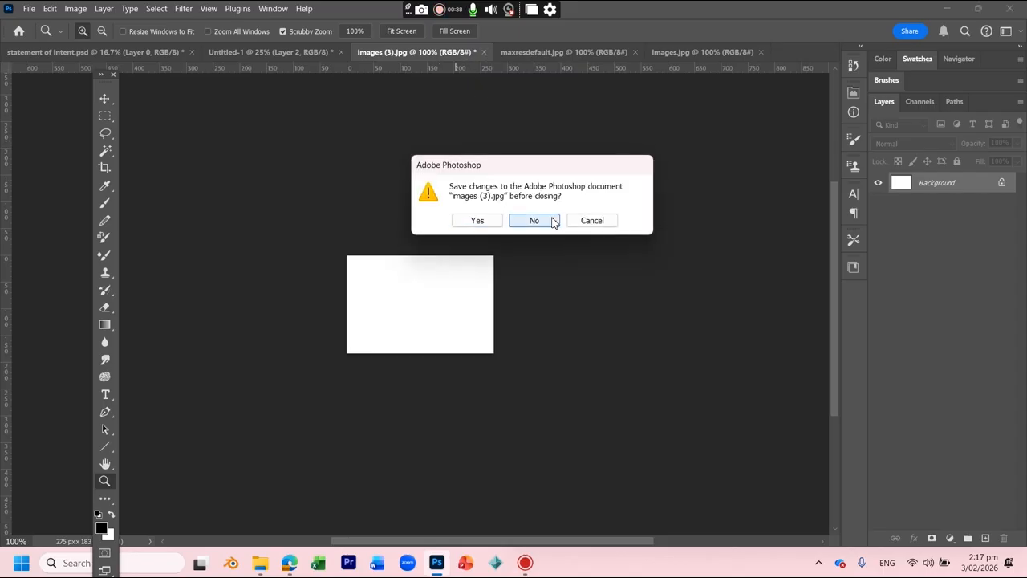
left_click(552, 220)
Step: Paste the TED stage picture onto the Museums page and enlarge it to about 395%
key("ctrl+v")
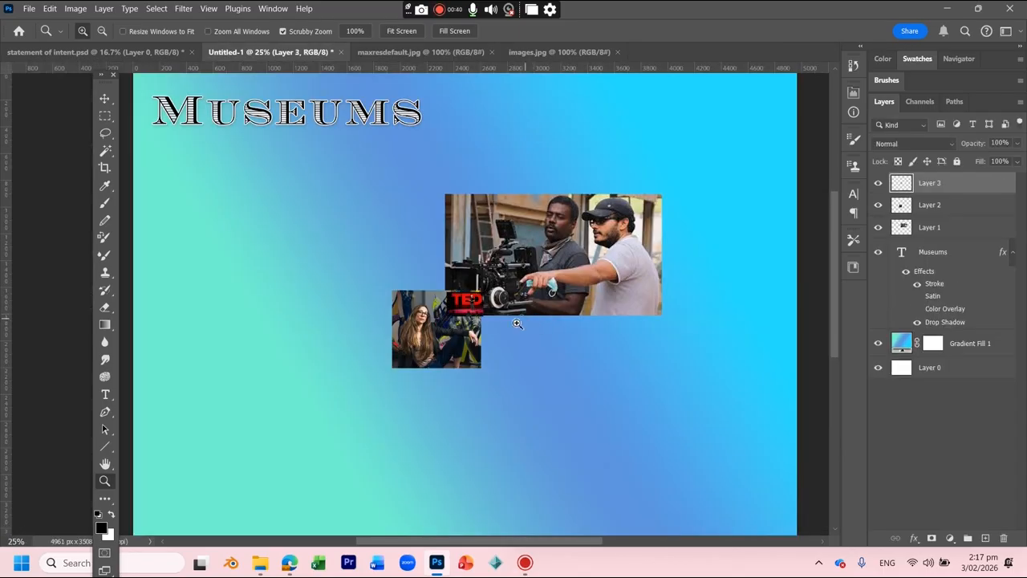
key("ctrl+t")
left_click_drag(481, 315, 591, 388)
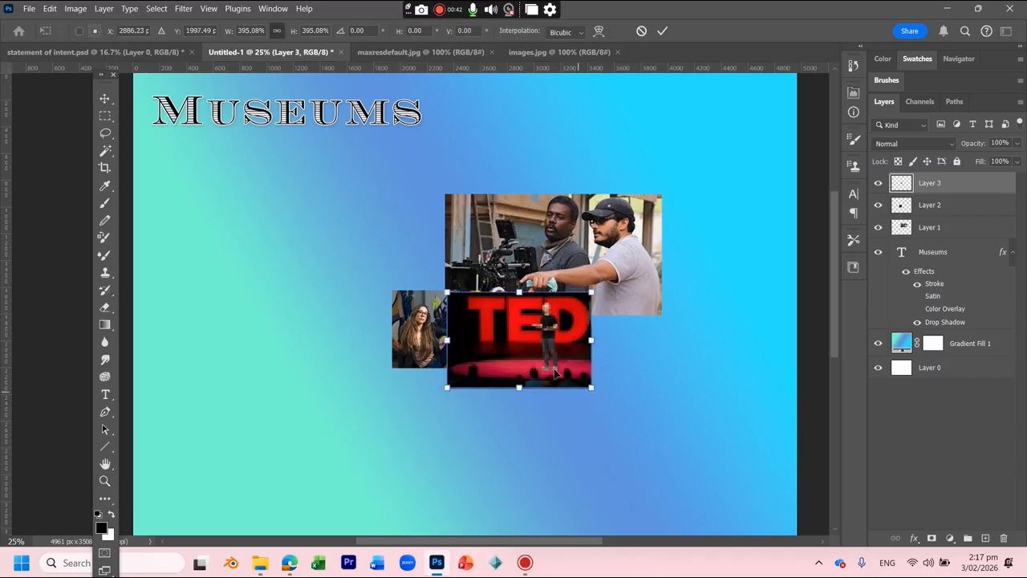
key("Return")
Step: Move the TED stage picture to the lower-left area of the page
key("z")
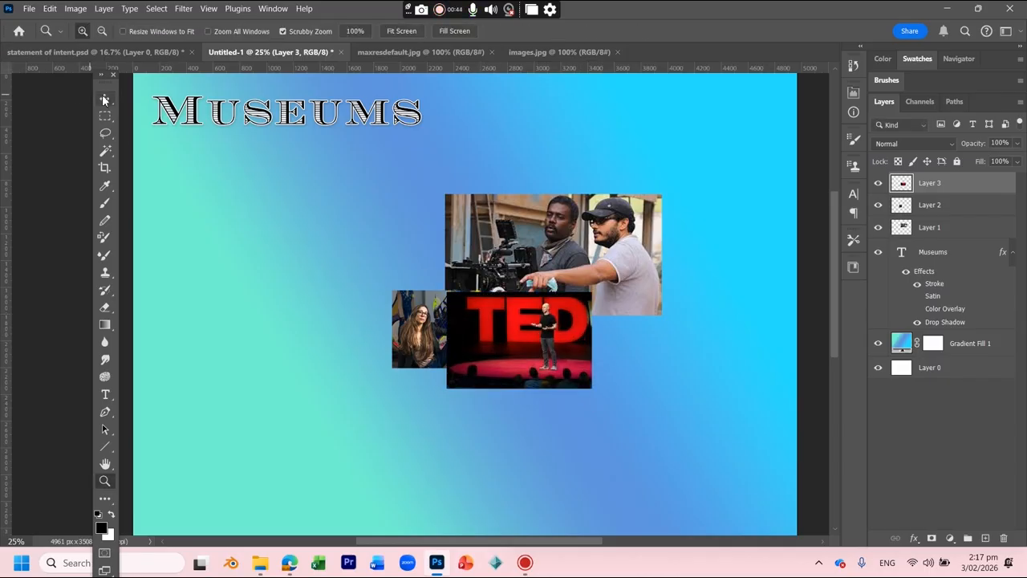
left_click(105, 98)
left_click_drag(522, 345, 246, 404)
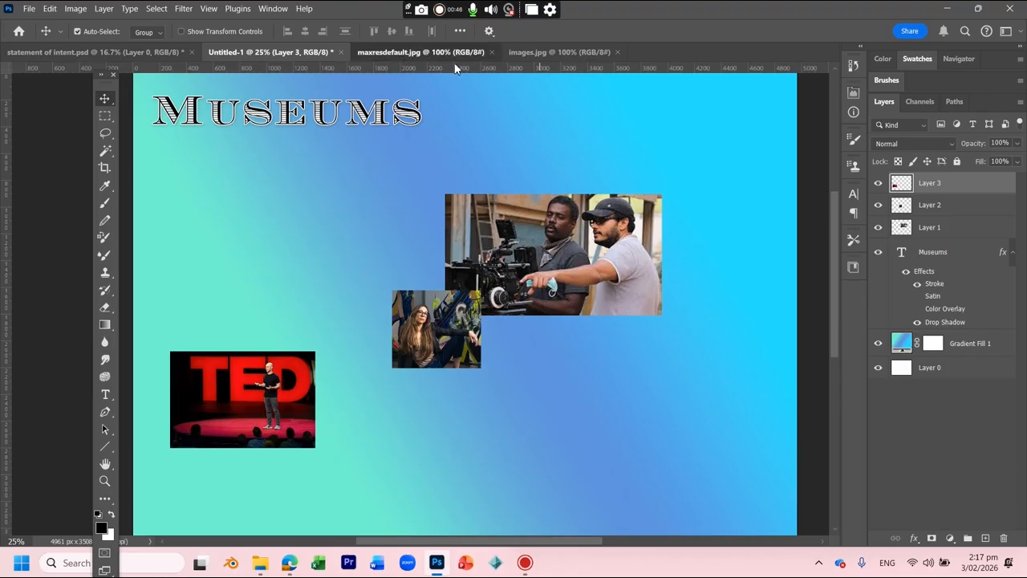
Step: Cut the whole maxresdefault.jpg picture and paste it onto the Museums page
left_click(439, 51)
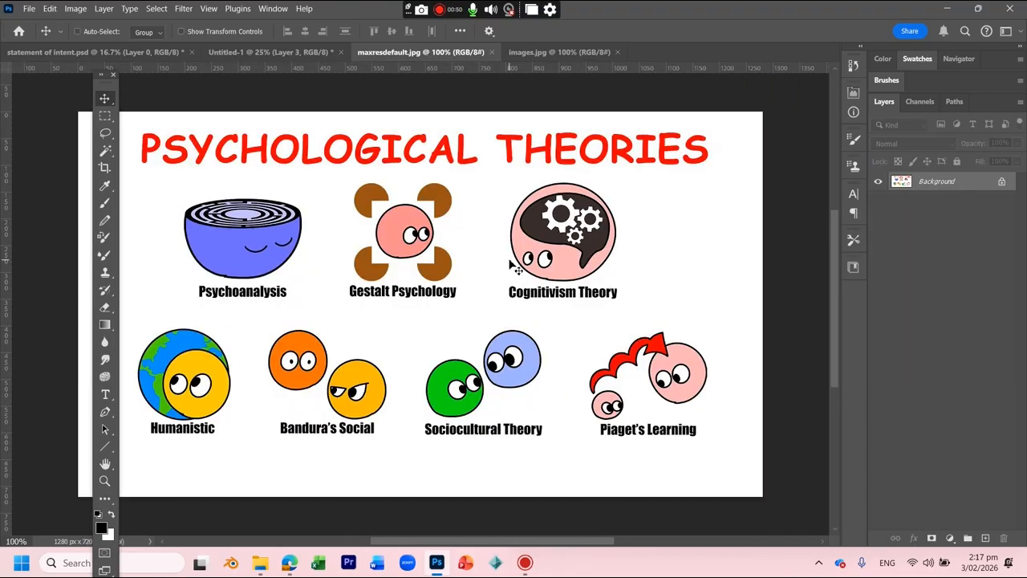
key("BackSpace")
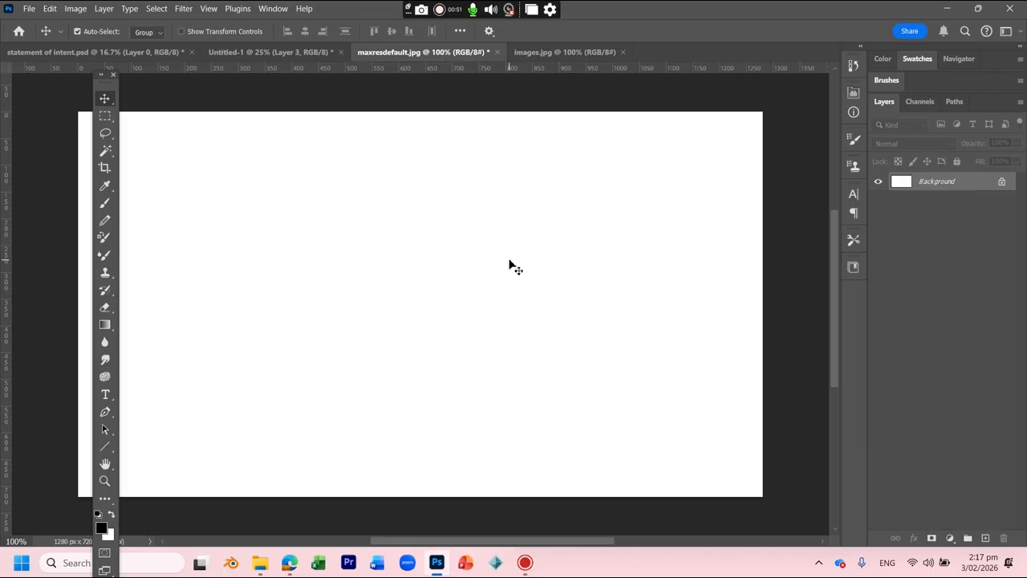
left_click(289, 52)
key("ctrl+v")
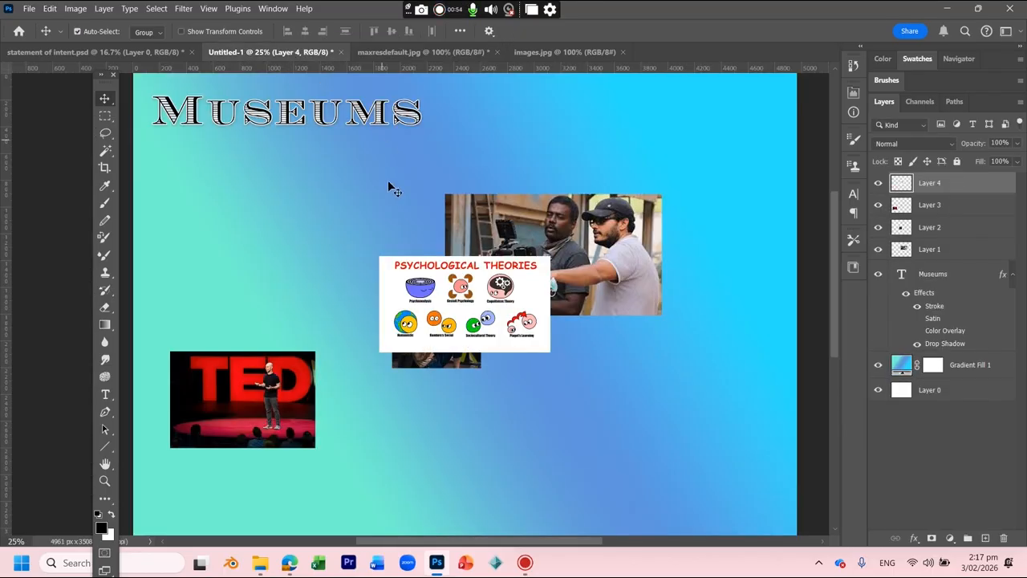
Step: Enlarge the Psychological Theories picture slightly and move it to the lower-right area of the page
key("ctrl+t")
left_click_drag(557, 258, 591, 239)
key("Return")
left_click_drag(472, 298, 636, 451)
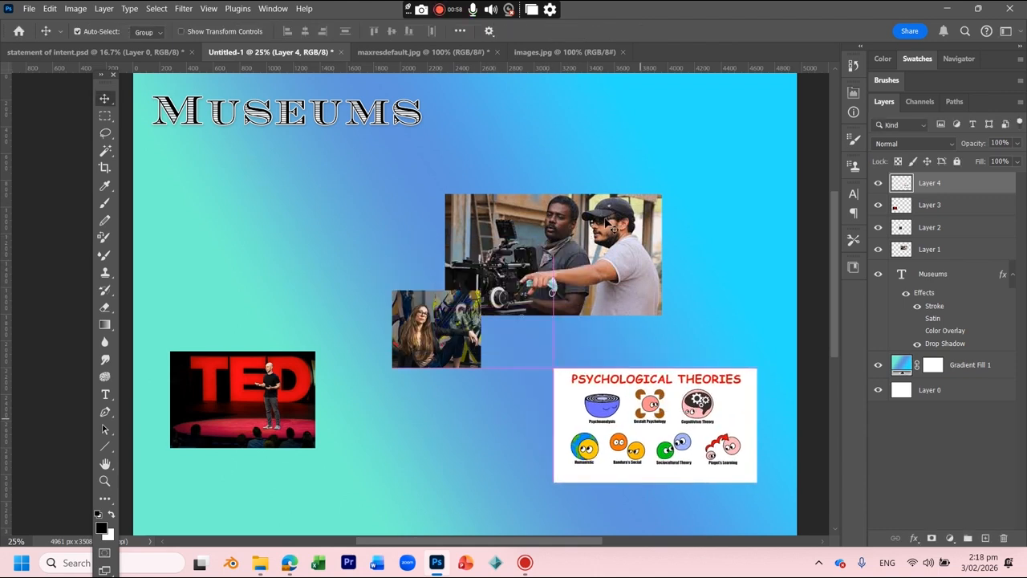
Step: Cut the whole images.jpg picture and close its document without saving
left_click(401, 52)
left_click(541, 53)
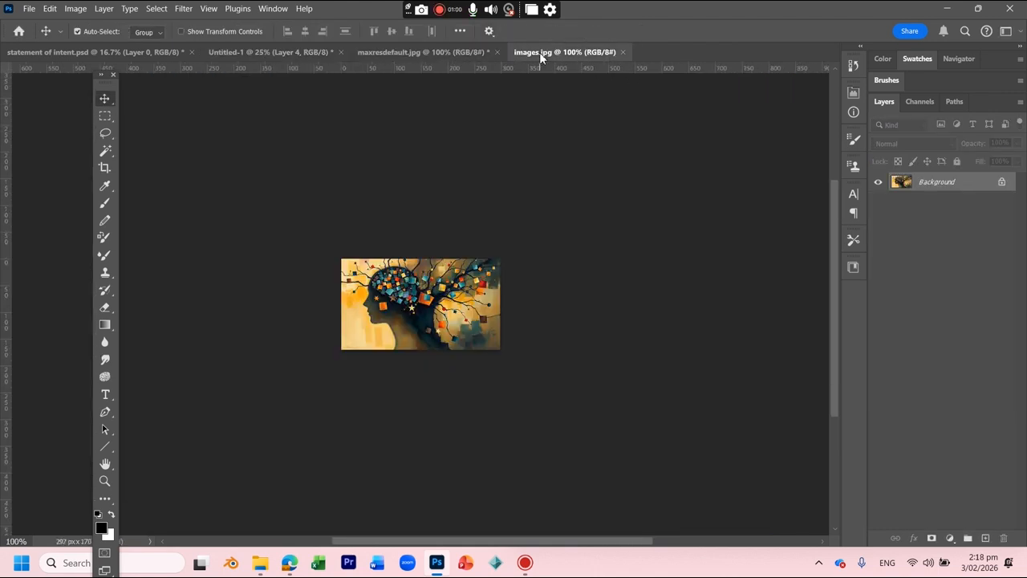
key("ctrl+a")
key("ctrl+x")
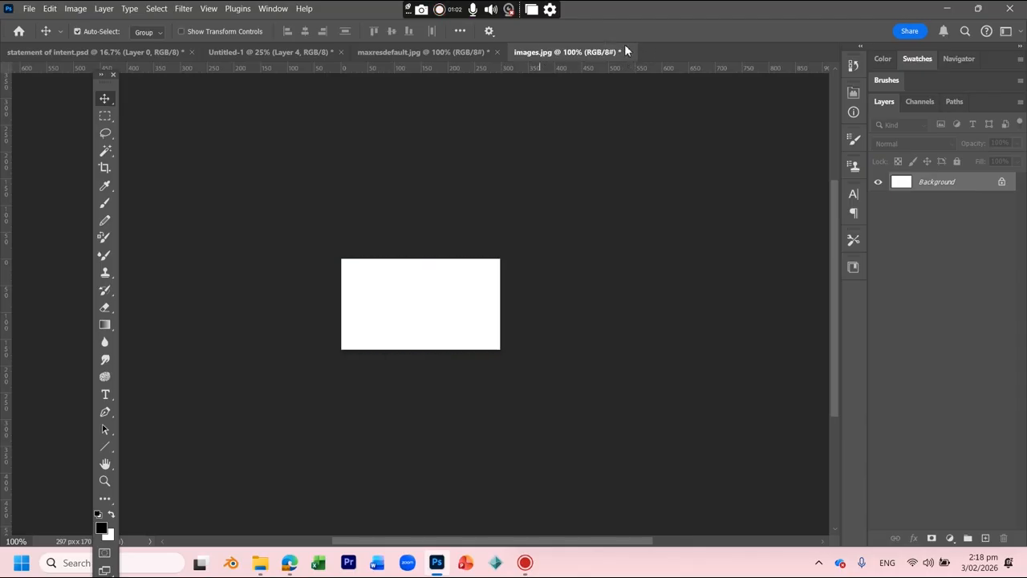
left_click(629, 52)
left_click(532, 222)
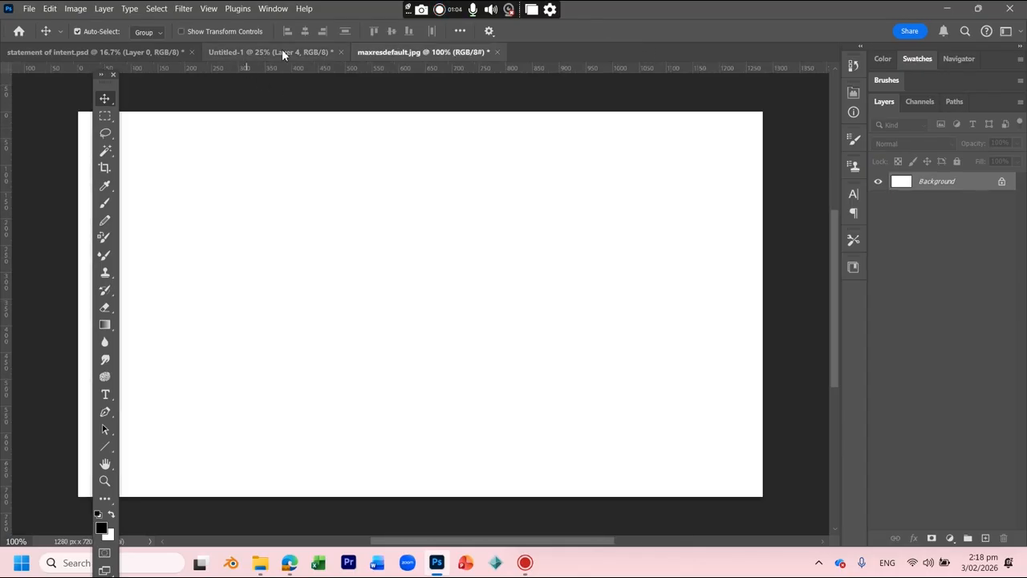
Step: Paste the brain-tree artwork onto the Museums page and place it enlarged between the TED and Psychological Theories pictures
left_click(272, 52)
key("ctrl+v")
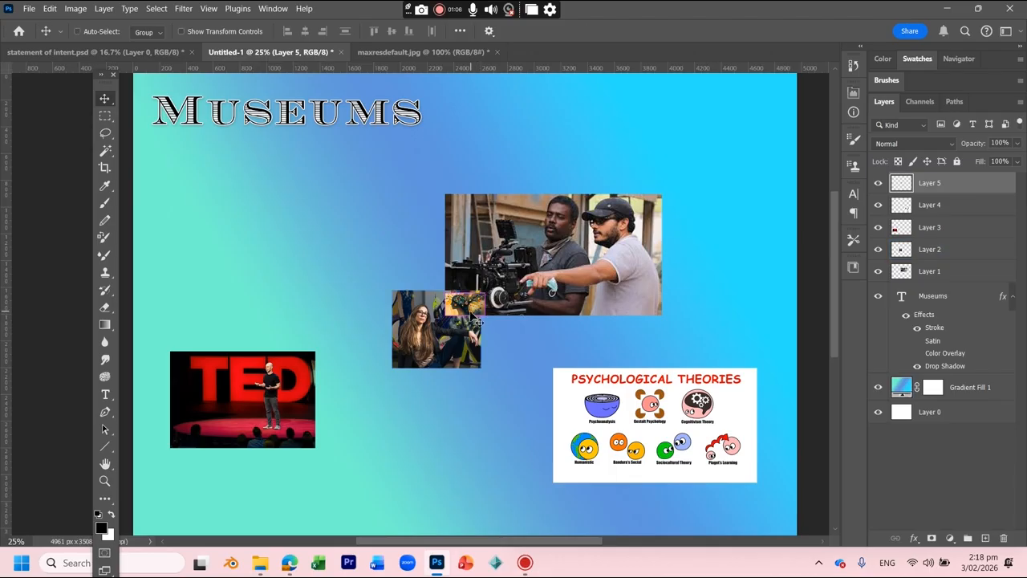
key("ctrl+t")
left_click_drag(485, 314, 593, 362)
key("Return")
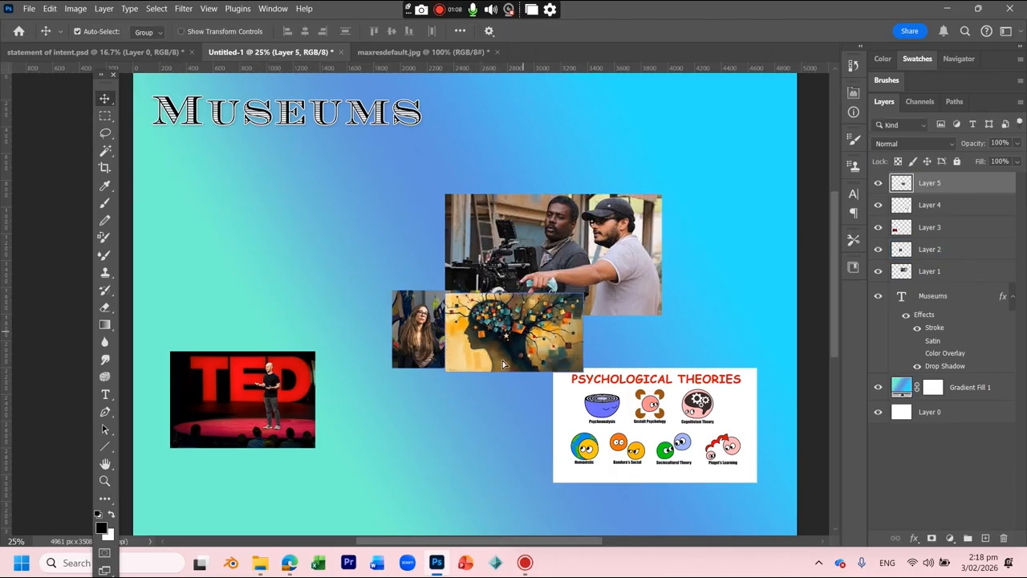
left_click_drag(546, 335, 466, 421)
Step: Open the perspectives-in-modern-psychology picture again from the images folder
left_click(32, 9)
left_click(40, 34)
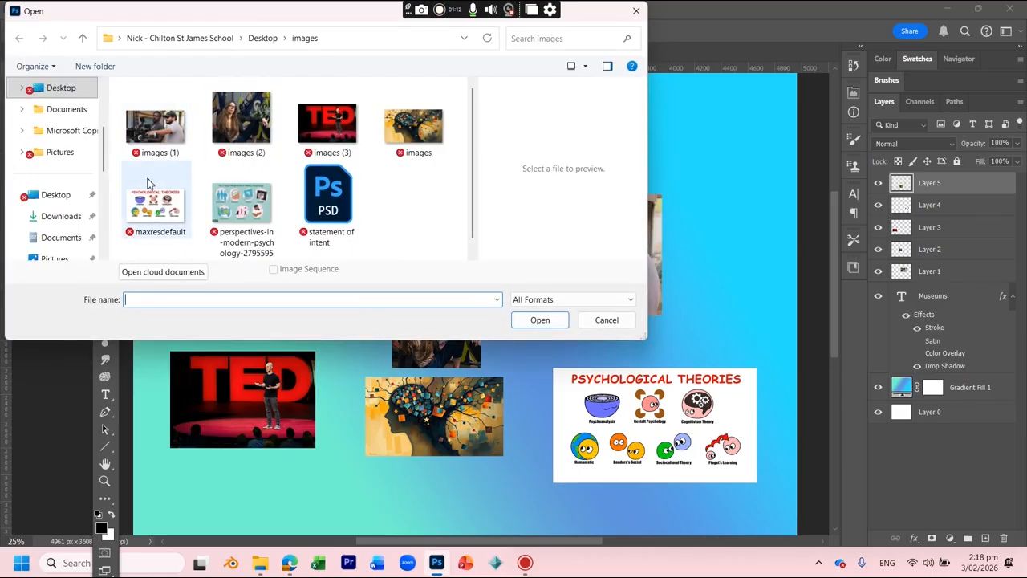
left_click(241, 204)
left_click(538, 320)
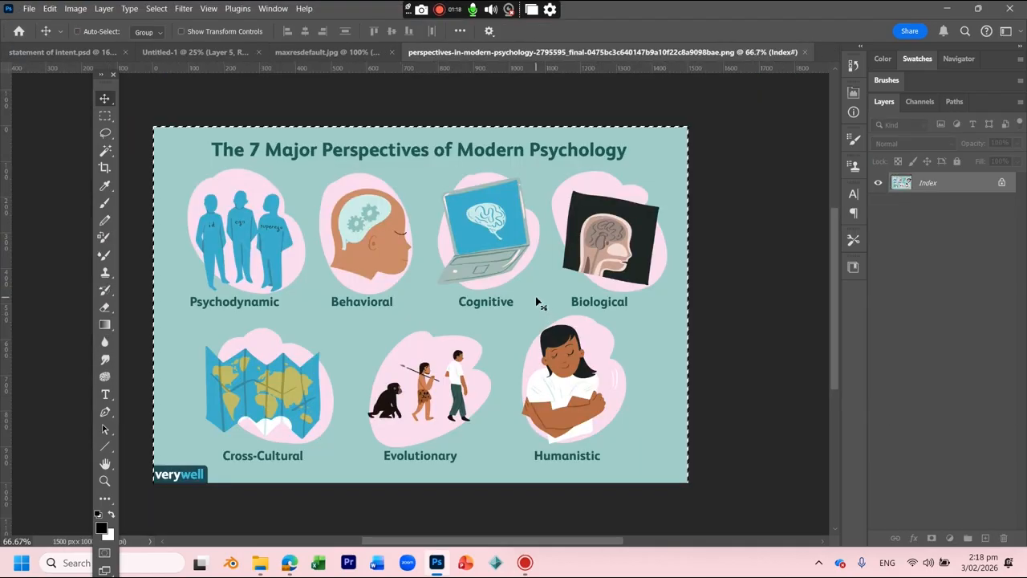
Step: Transfer the whole 7 Major Perspectives of Modern Psychology picture onto the Museums page and place it below the title
key("ctrl+BackSpace")
left_click(193, 52)
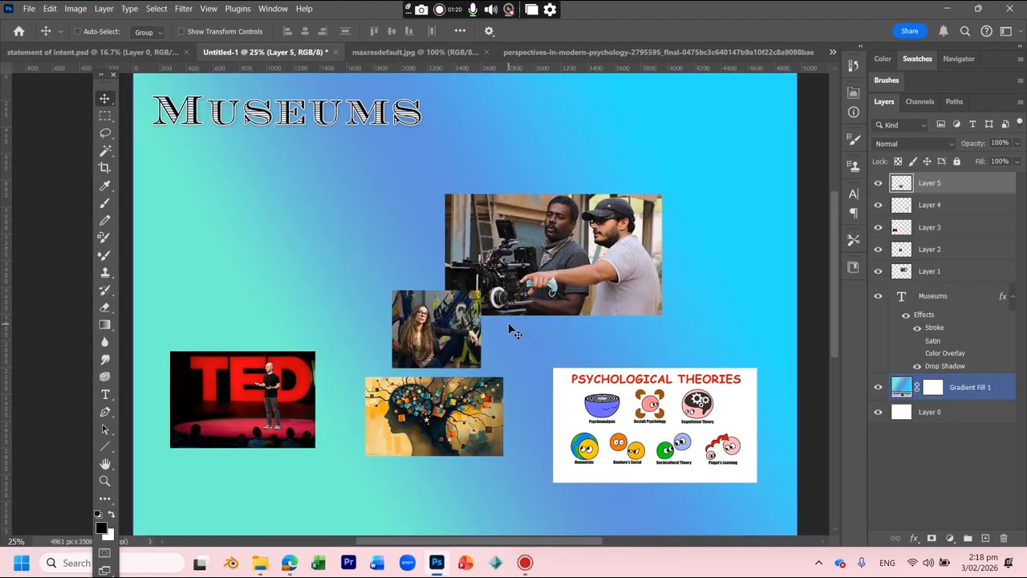
key("ctrl+v")
left_click_drag(473, 307, 240, 238)
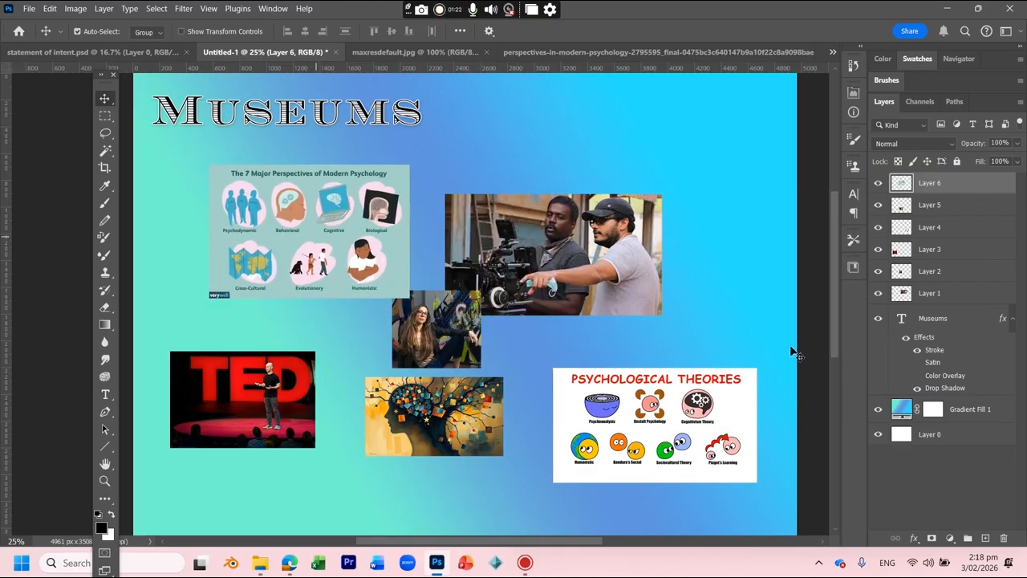
Step: Rearrange the upper pictures: perspectives chart in the upper-right corner, film crew directly under the title, and seated woman just left of her current position
left_click(105, 481)
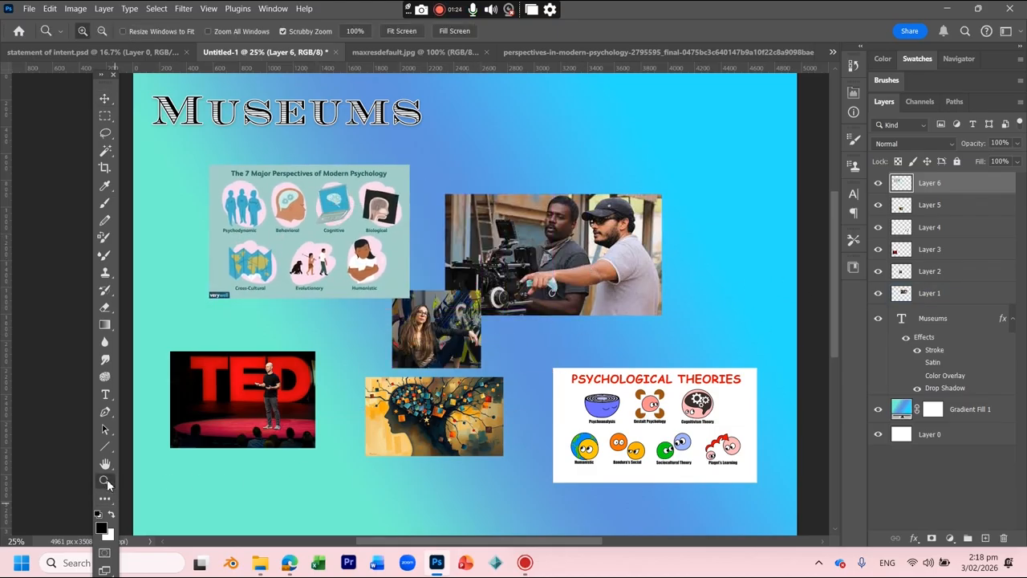
left_click(421, 454, "alt")
left_click(420, 454)
left_click(467, 404, "alt")
scroll(536, 319, "down", 1)
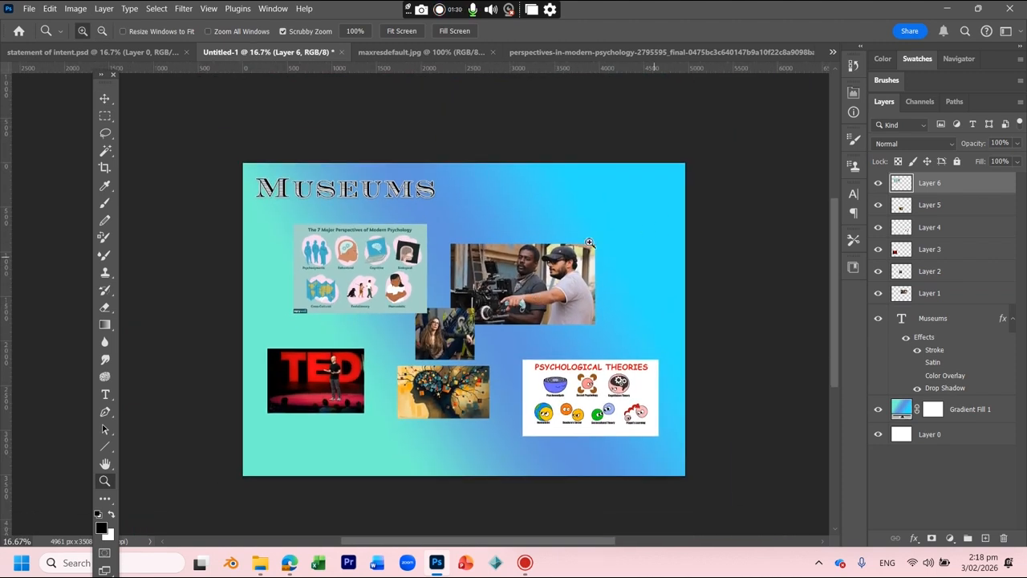
left_click(105, 98)
left_click_drag(355, 278, 589, 232)
left_click_drag(516, 279, 318, 240)
left_click_drag(479, 346, 404, 326)
Step: Place the TED picture in the page's lower-left corner with the brain-tree artwork beside it, and align Psychological Theories below the perspectives chart
left_click_drag(326, 381, 307, 438)
left_click_drag(453, 408, 415, 458)
left_click_drag(409, 458, 409, 458)
left_click_drag(591, 406, 616, 375)
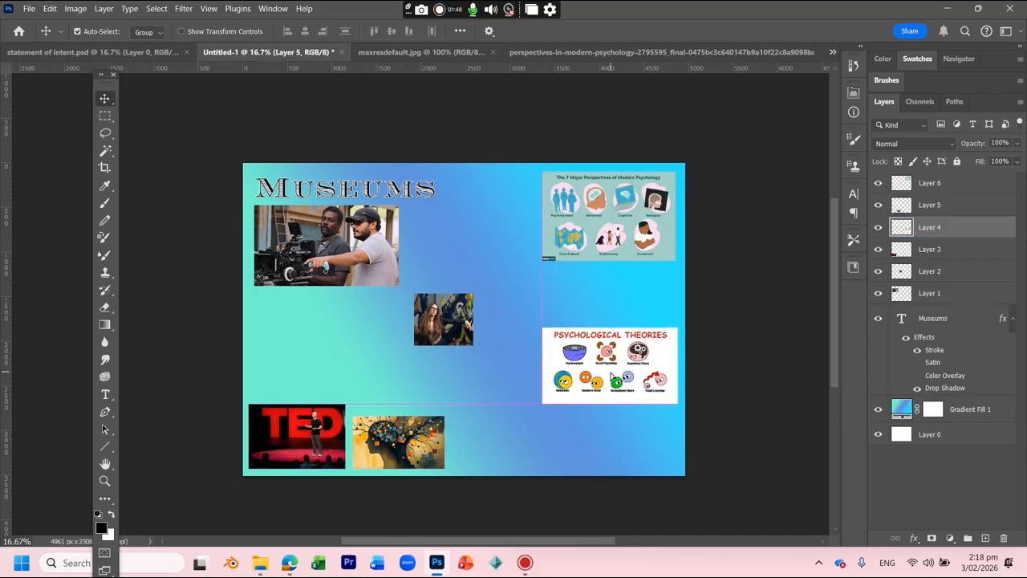
Step: Move the seated woman's picture against the film crew picture's lower-right corner and enlarge it from that corner
left_click_drag(455, 318, 438, 311)
left_click(483, 329)
left_click(413, 326)
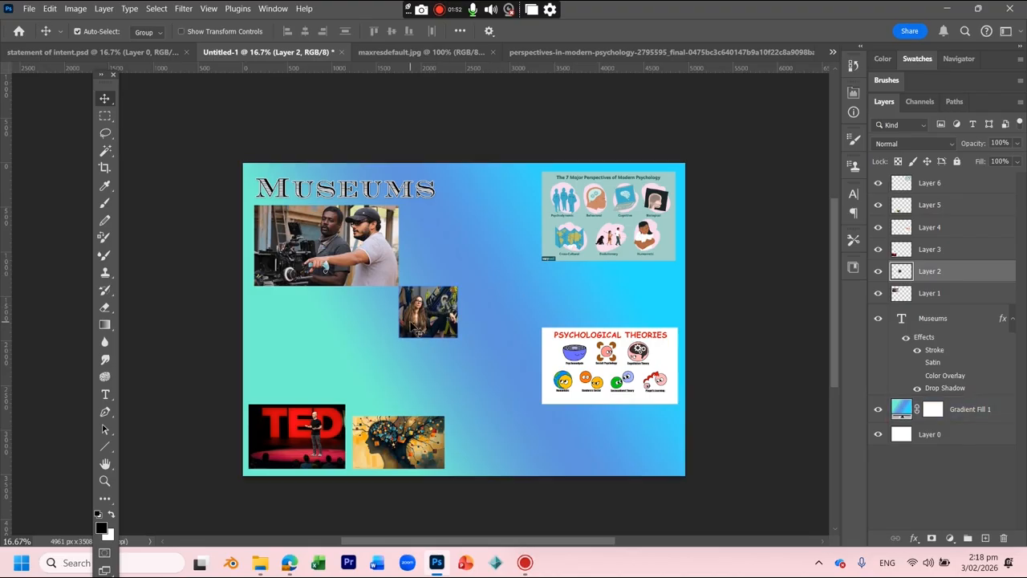
key("ctrl+t")
left_click_drag(459, 340, 479, 355)
key("Return")
left_click(498, 315)
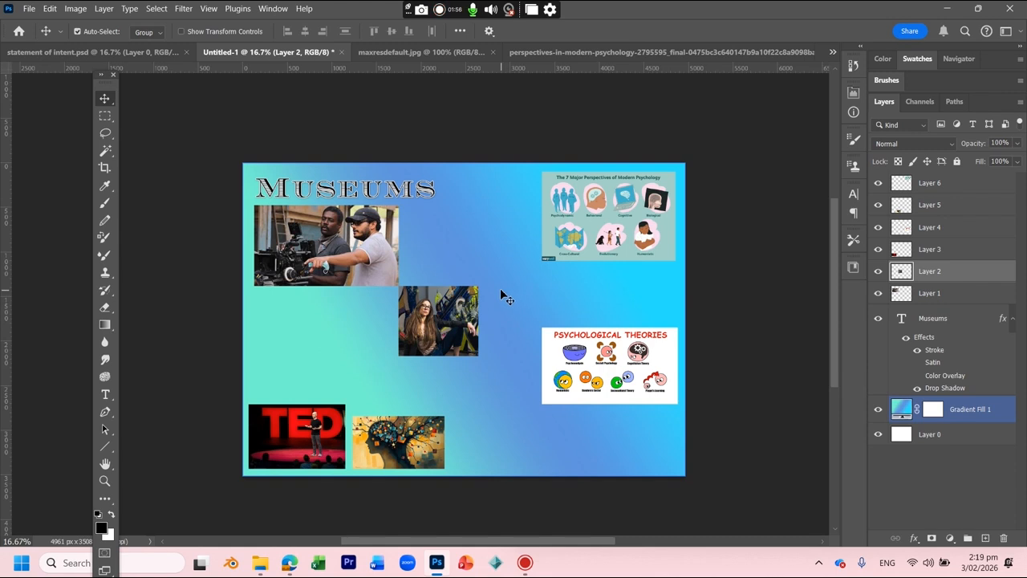
Step: Switch to the browser, copy the selected Lorem Ipsum paragraphs starting "Nam diam magna", and return to the Museums page in Photoshop
left_click(290, 569)
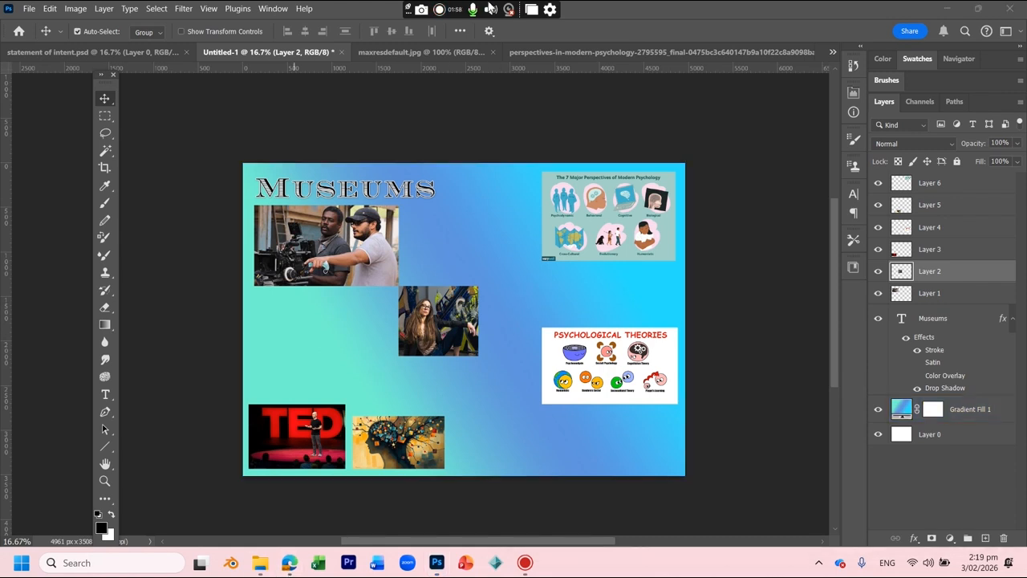
left_click(290, 563)
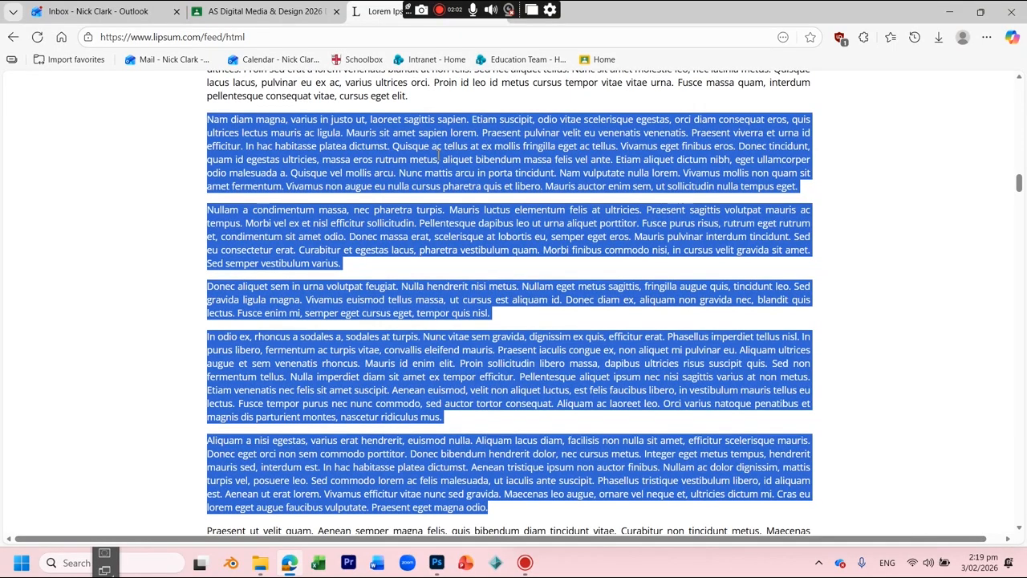
left_click(447, 566)
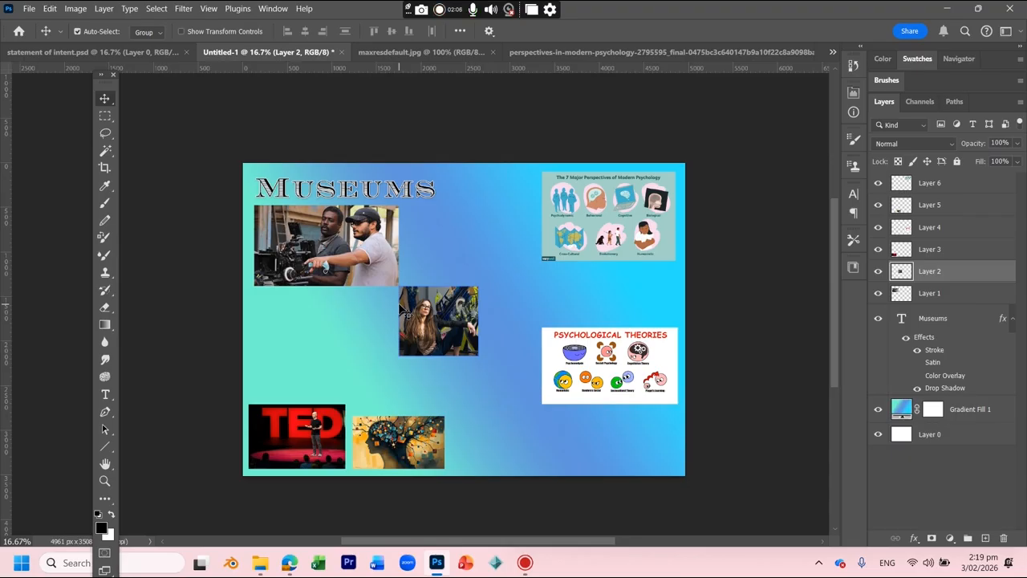
left_click(565, 301)
left_click(639, 191)
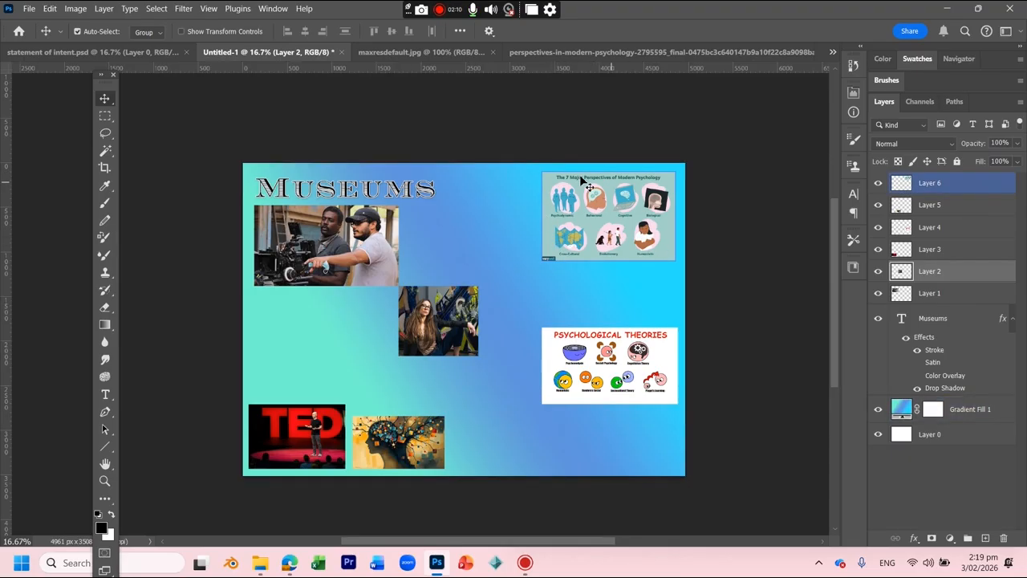
left_click(36, 380)
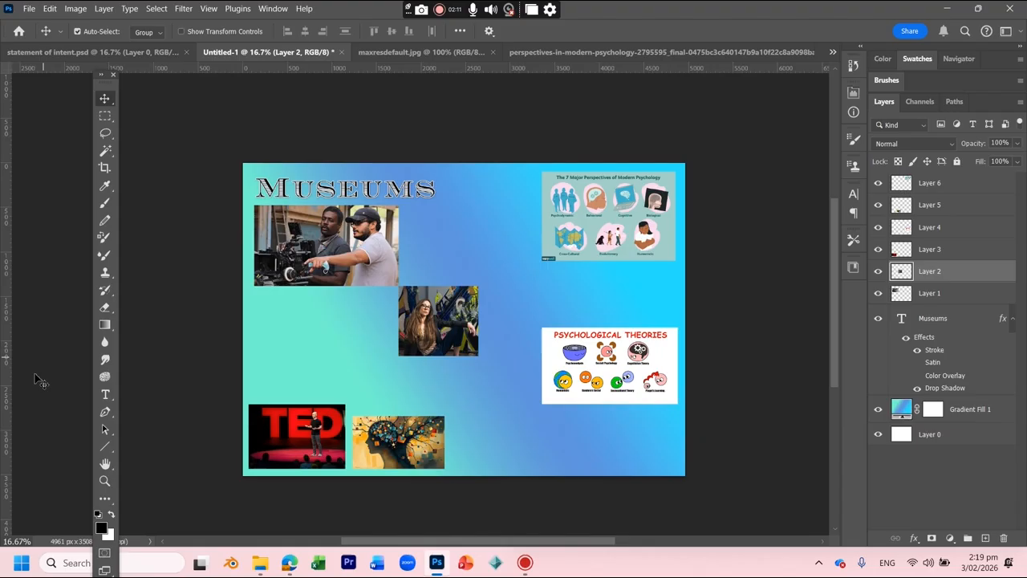
Step: Add a text box between the perspectives chart and the Psychological Theories picture and fill it with the copied Lorem Ipsum text
left_click(103, 396)
left_click_drag(543, 270, 677, 321)
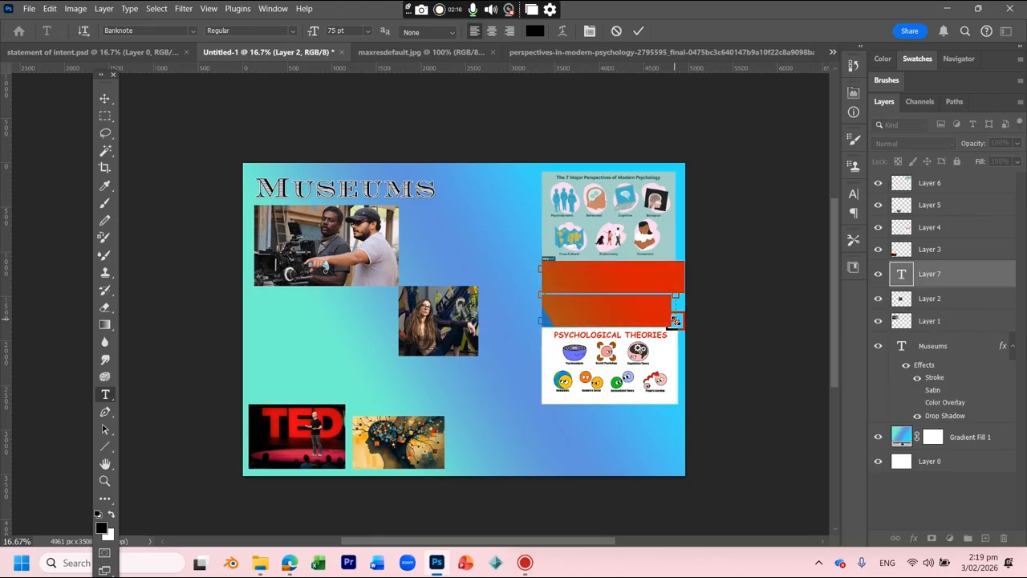
type("Nam diam")
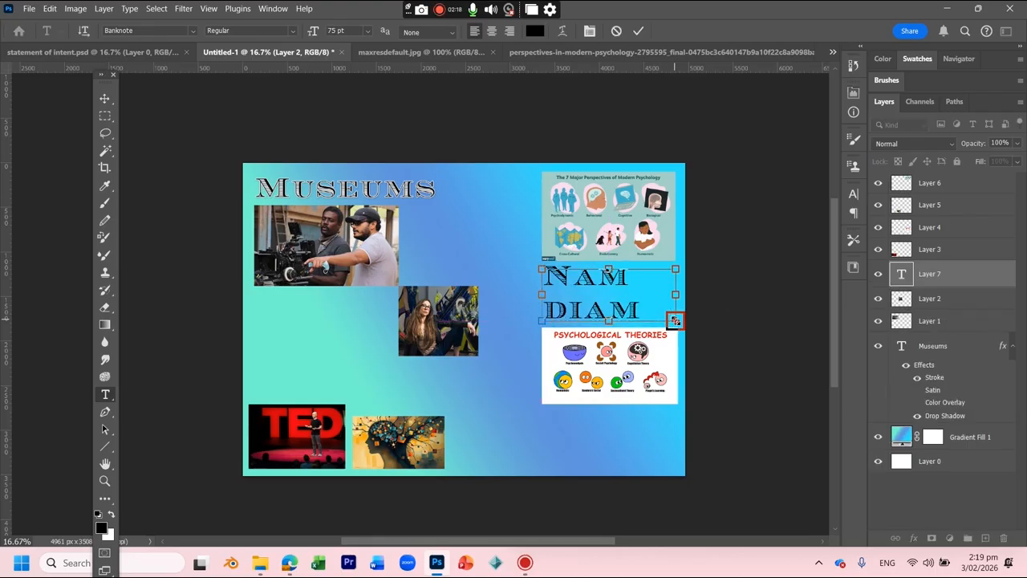
Step: Format all the text in the new box as Calibri Light at 16 pt
key("ctrl+a")
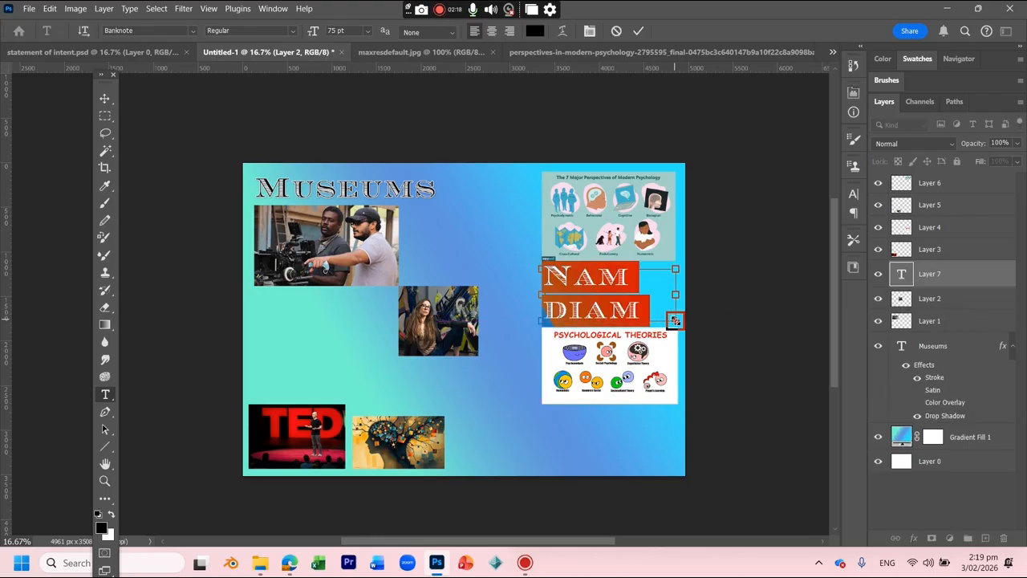
left_click(195, 29)
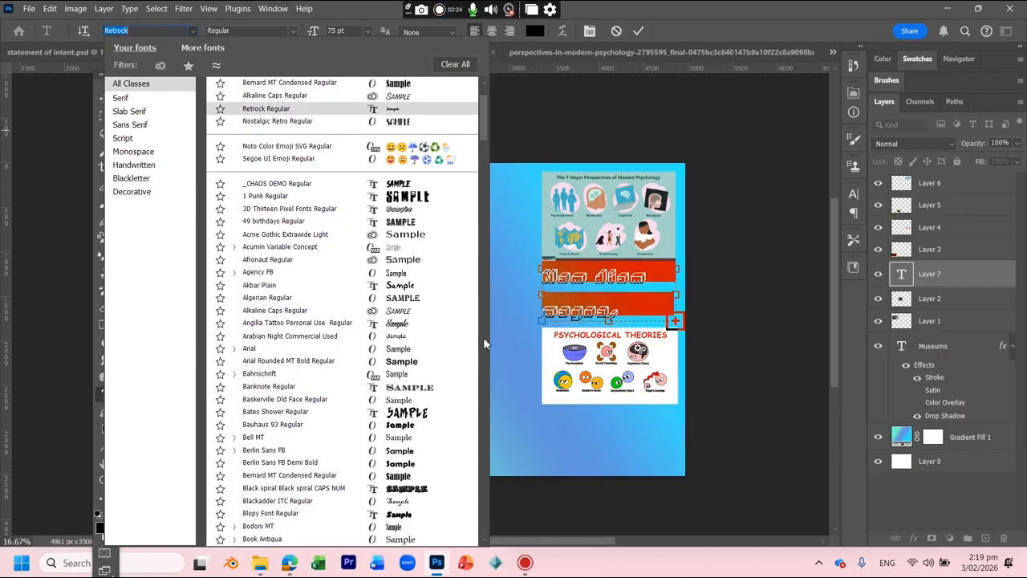
scroll(406, 386, "down", 7)
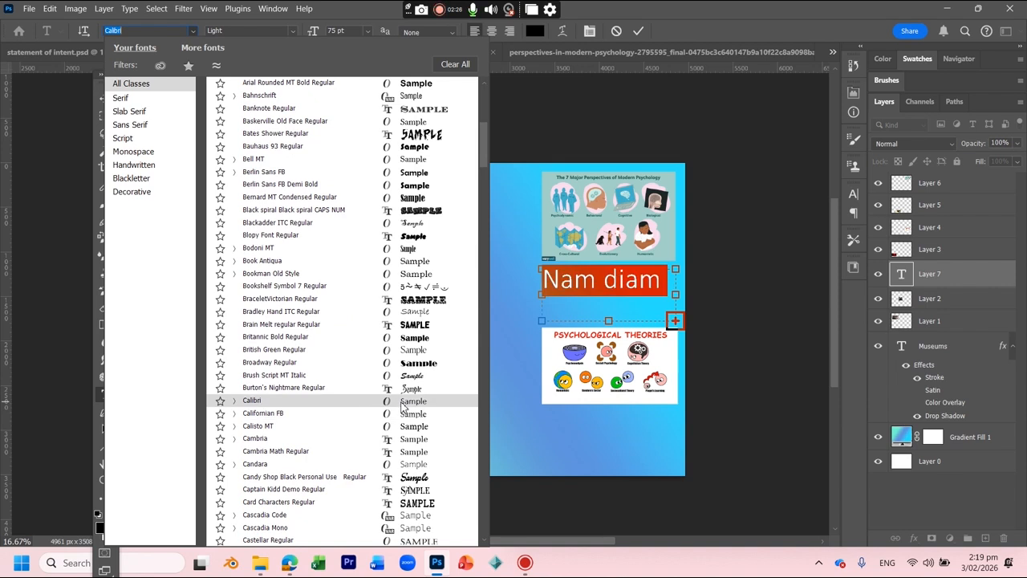
left_click(403, 401)
left_click(367, 30)
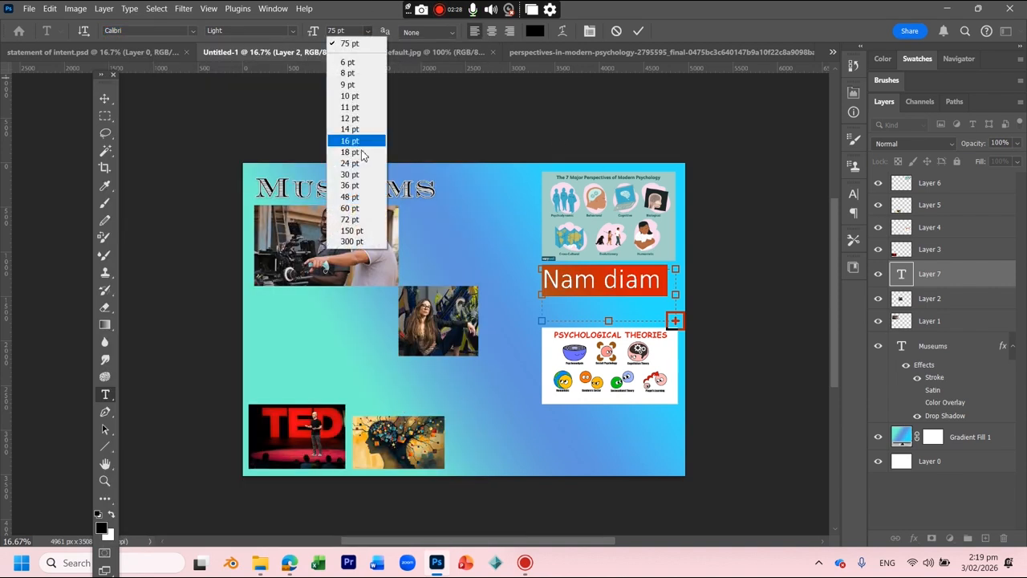
left_click(350, 186)
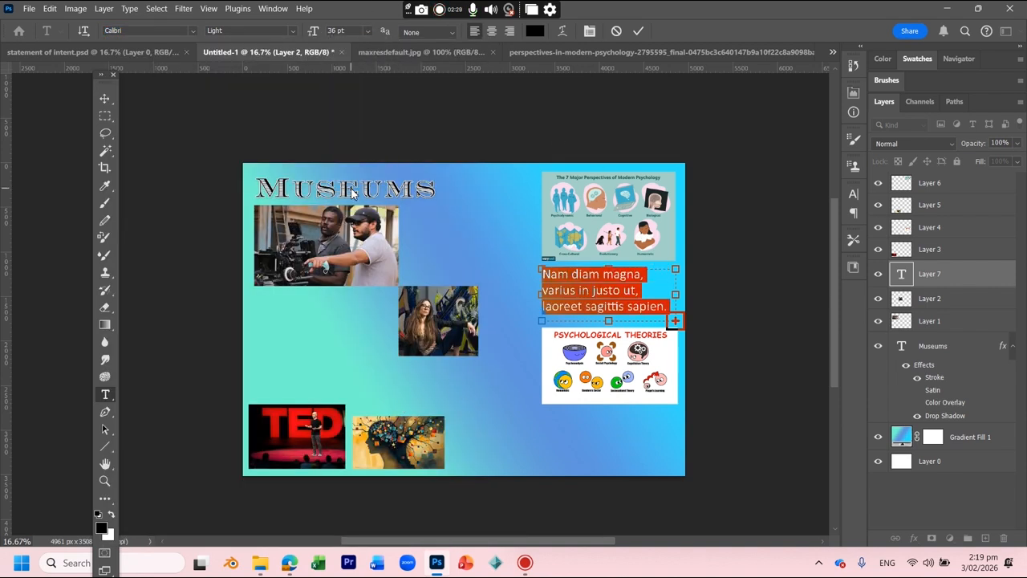
left_click(367, 30)
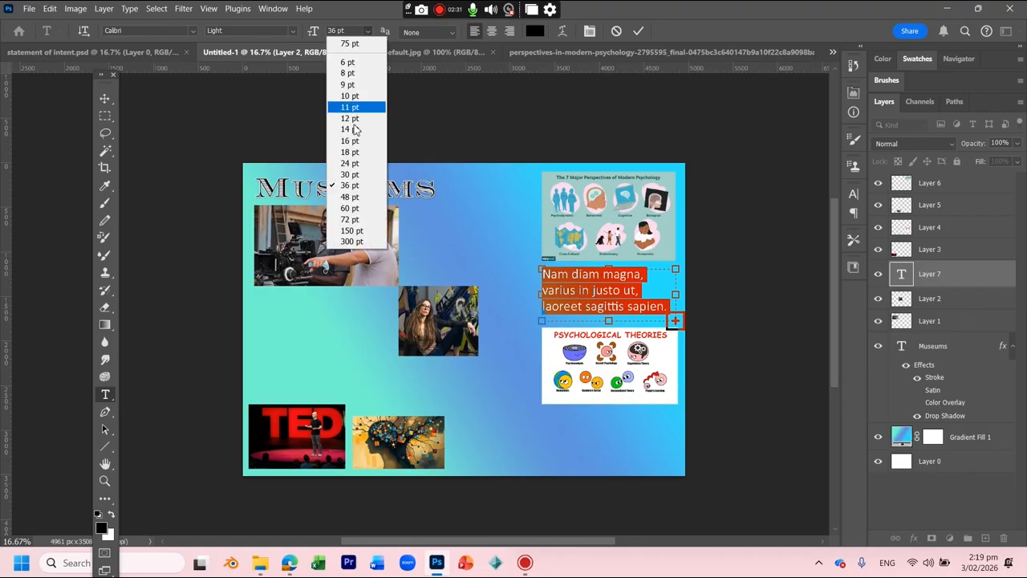
left_click(354, 165)
left_click(368, 30)
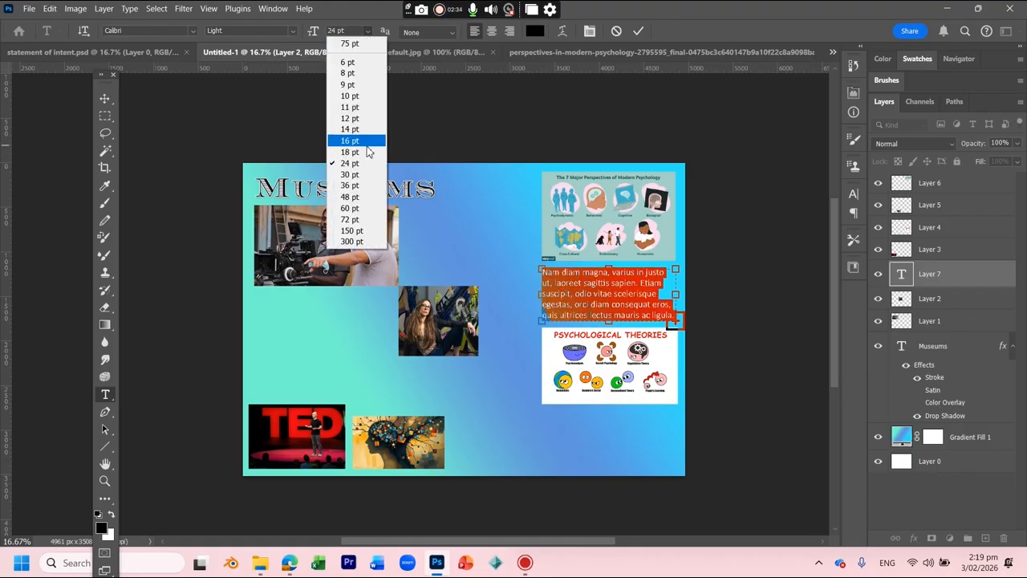
left_click(354, 141)
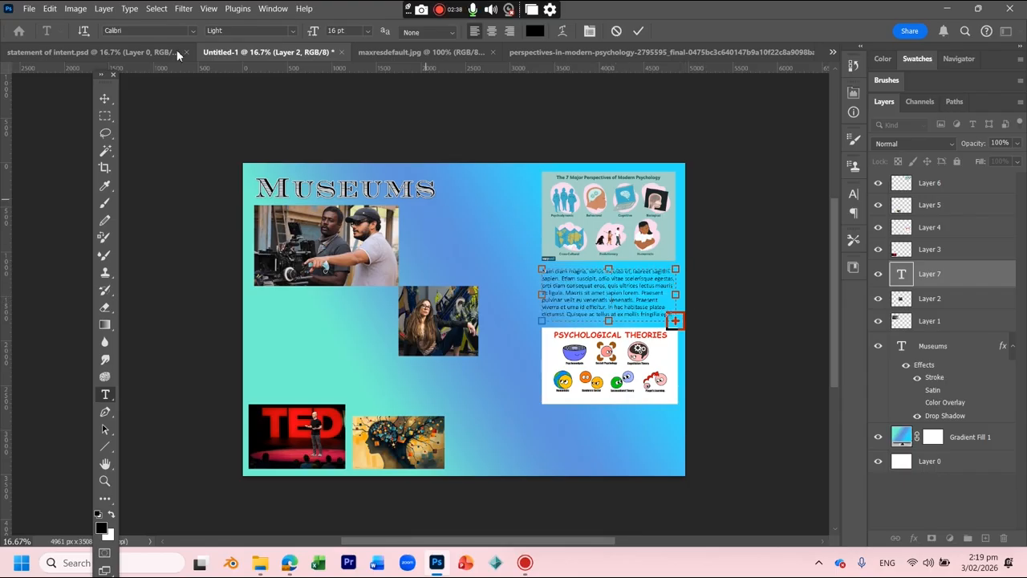
left_click(104, 96)
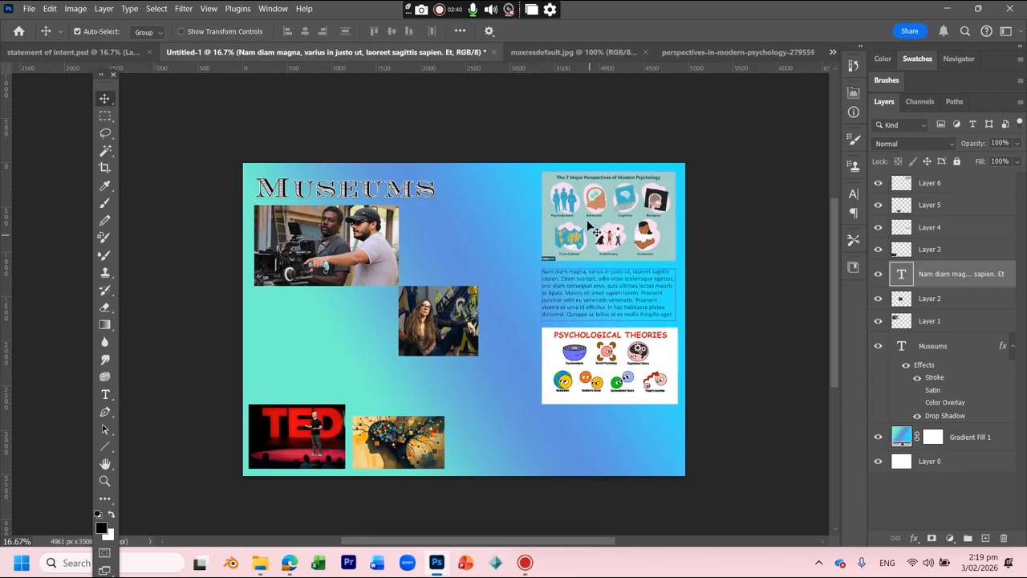
Step: Add a second text box below the Psychological Theories picture and paste the copied Lorem Ipsum text into it
left_click(105, 394)
left_click_drag(544, 417, 677, 470)
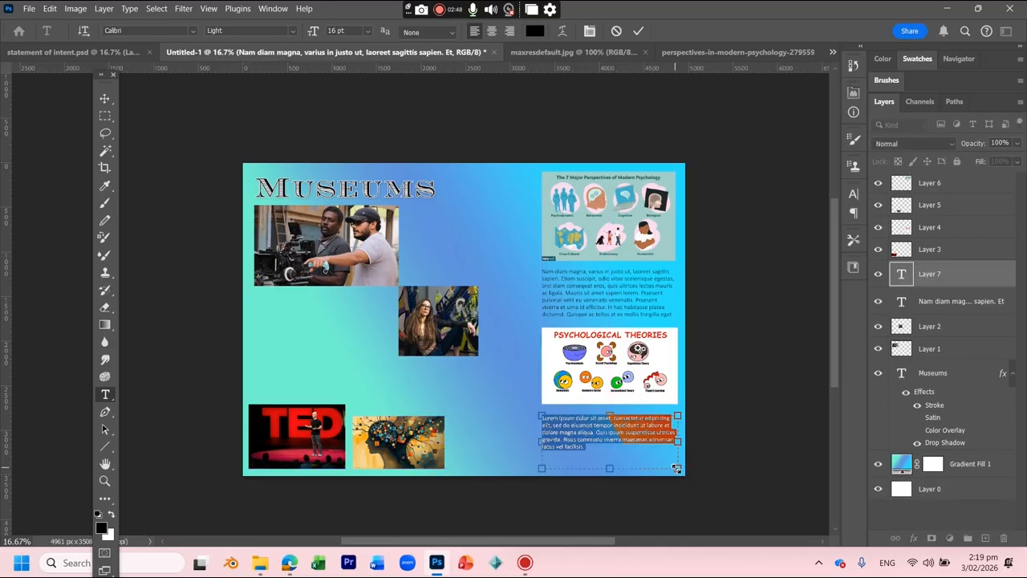
key("ctrl+v")
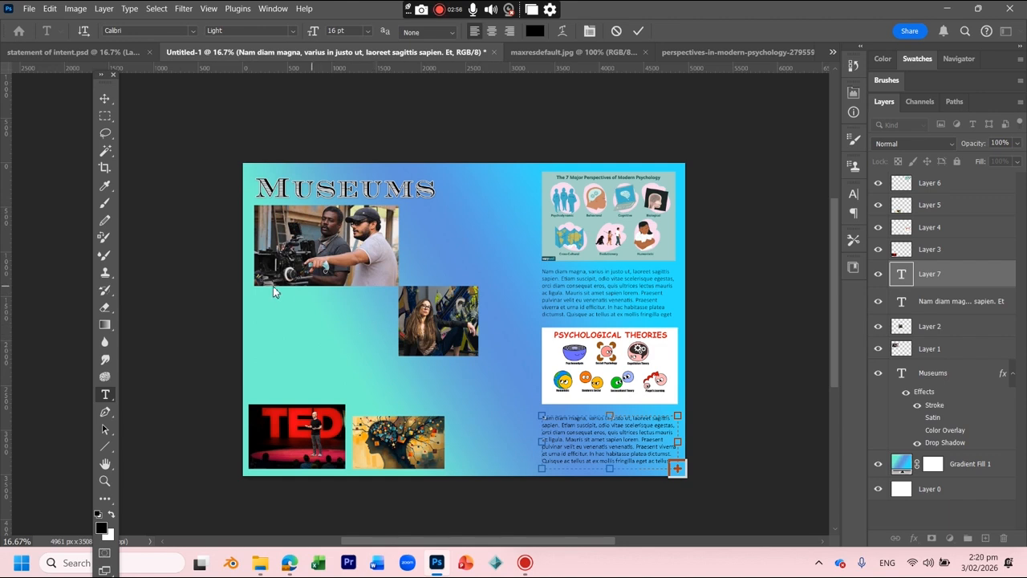
left_click(104, 412)
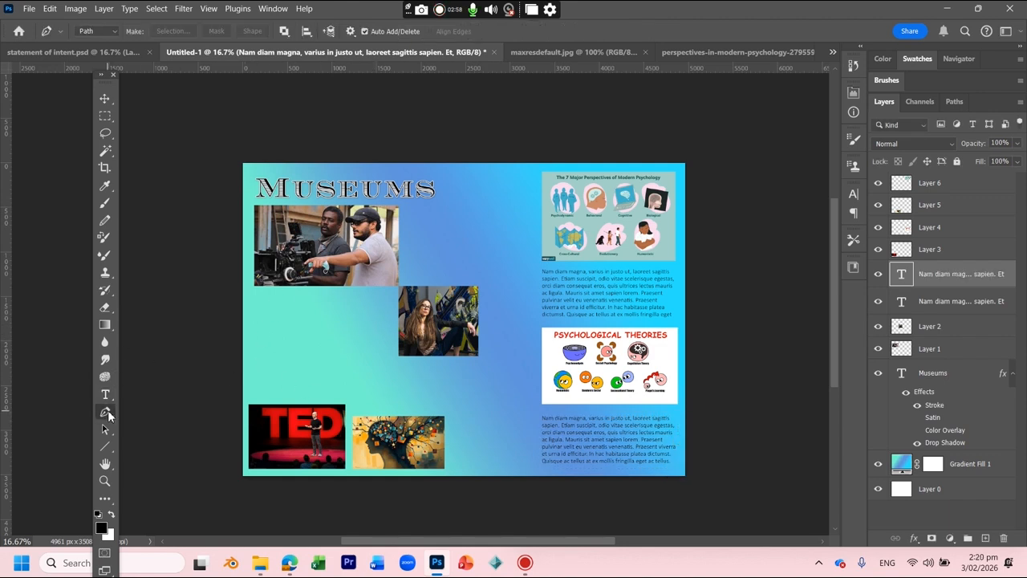
left_click_drag(479, 223, 489, 226)
left_click_drag(437, 272, 433, 272)
left_click_drag(412, 254, 461, 208)
left_click(447, 176)
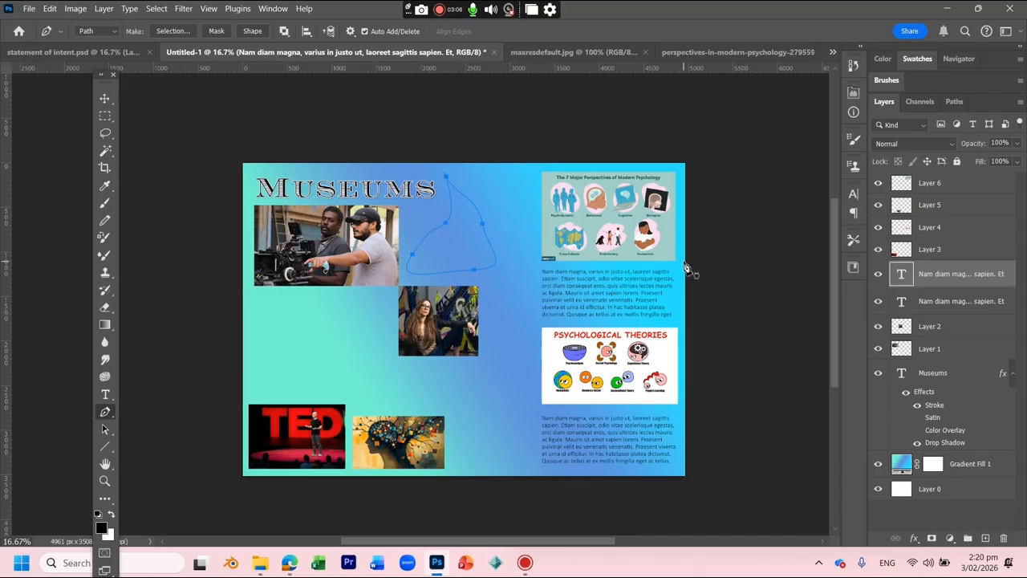
key("ctrl+z")
key("ctrl+z")
key("ctrl+z")
key("ctrl+z")
key("ctrl+z")
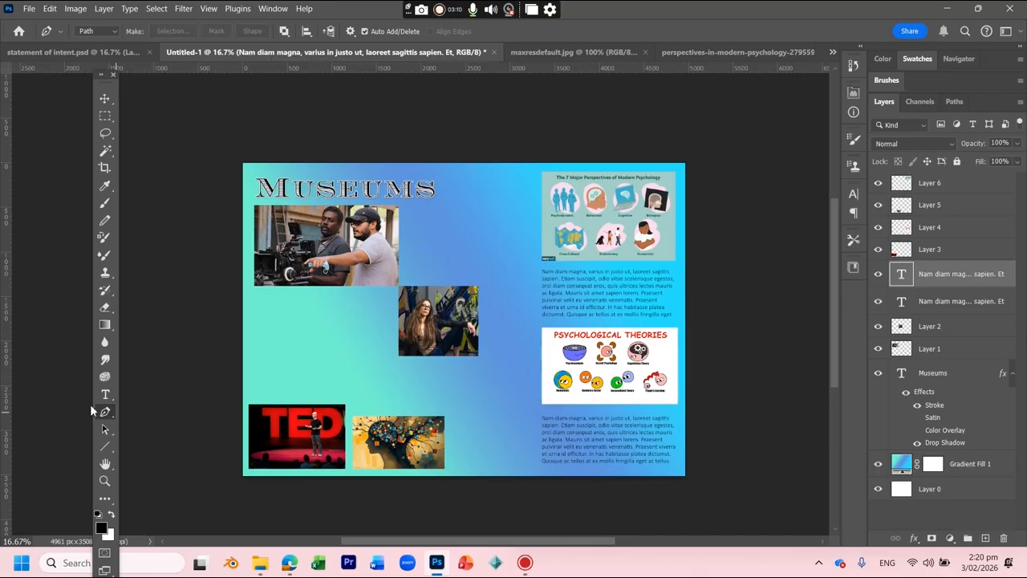
Step: Draw a closed straight-edged pen path through the empty page area, stepping around the title and the film crew, woman, TED and brain-tree pictures
left_click(444, 175)
left_click(409, 204)
left_click(409, 275)
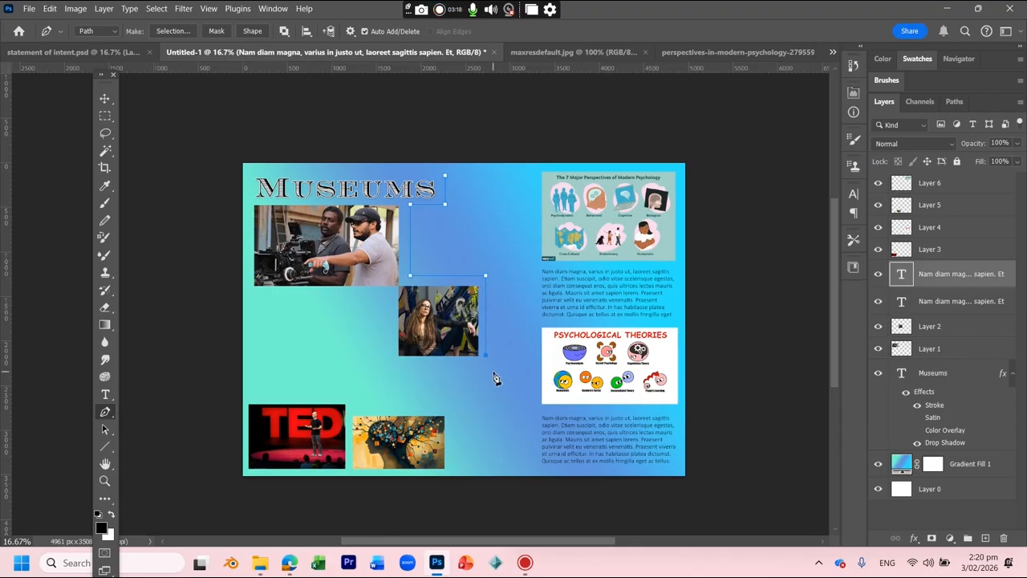
left_click(397, 367)
left_click(387, 296)
left_click(261, 296)
left_click(261, 390)
left_click(357, 390)
left_click(357, 403)
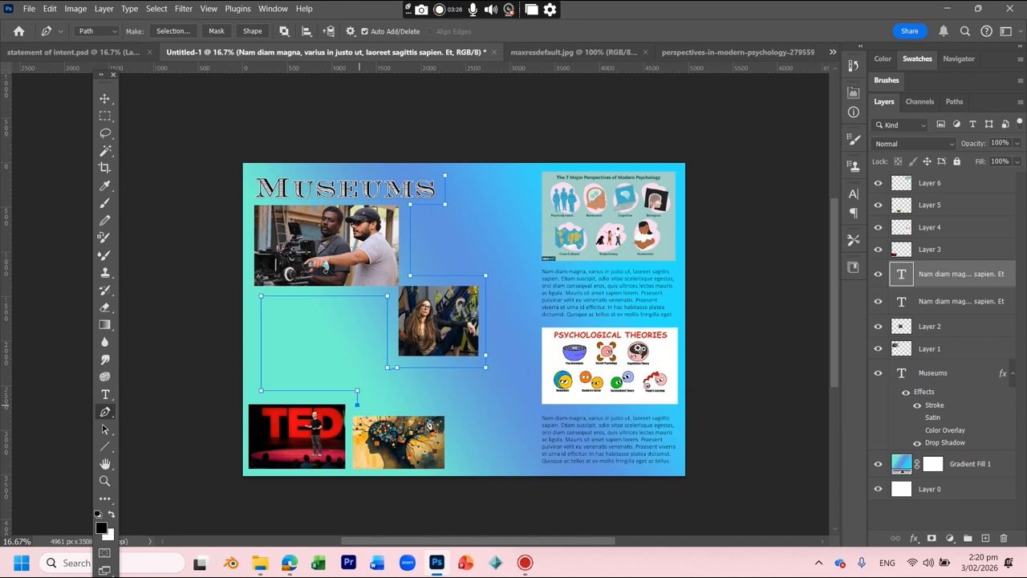
left_click(452, 404)
left_click(451, 460)
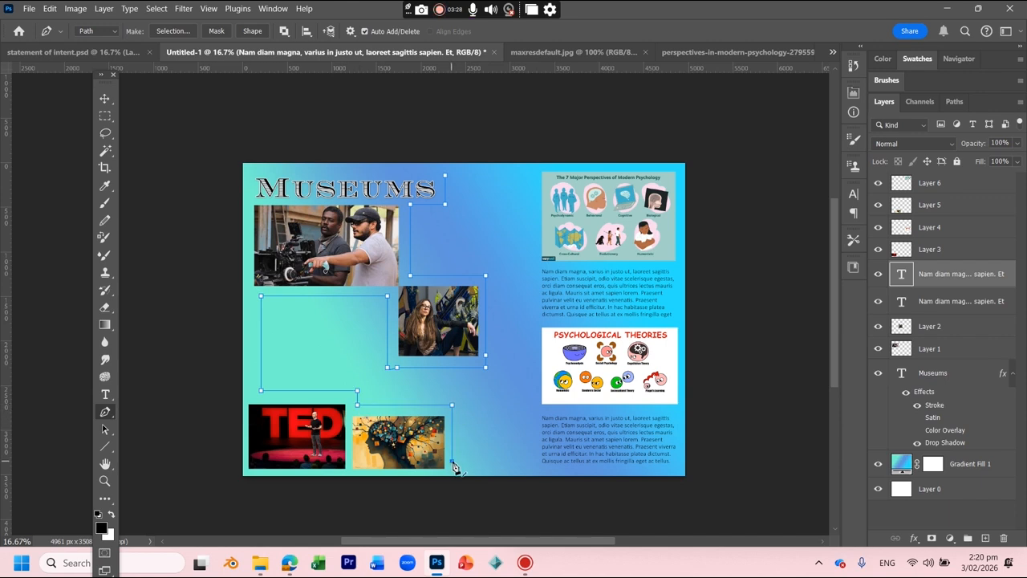
left_click(528, 173)
left_click(445, 175)
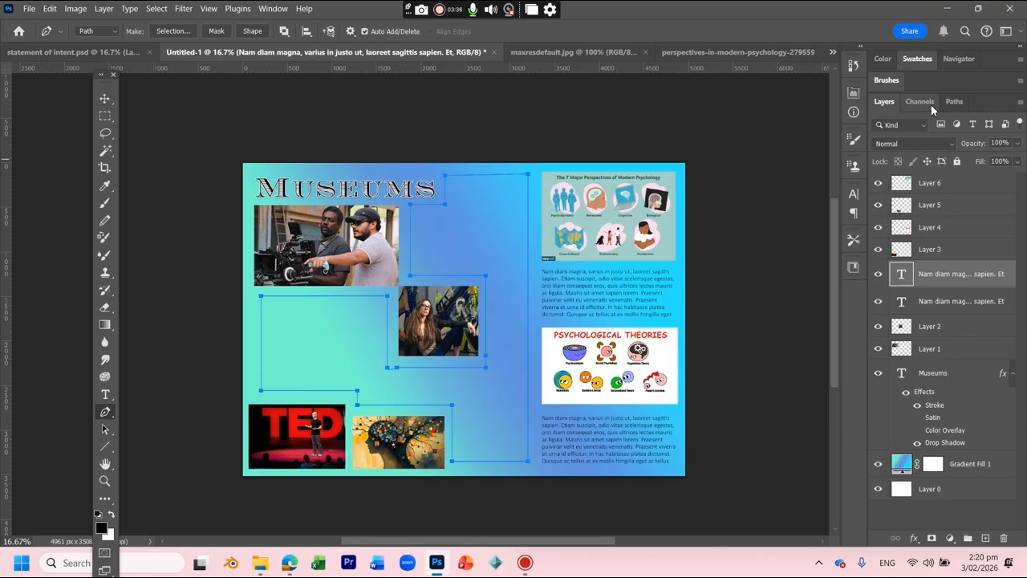
Step: Fill the inside of the closed work path with the copied Lorem Ipsum text so it wraps around the pictures
left_click(956, 101)
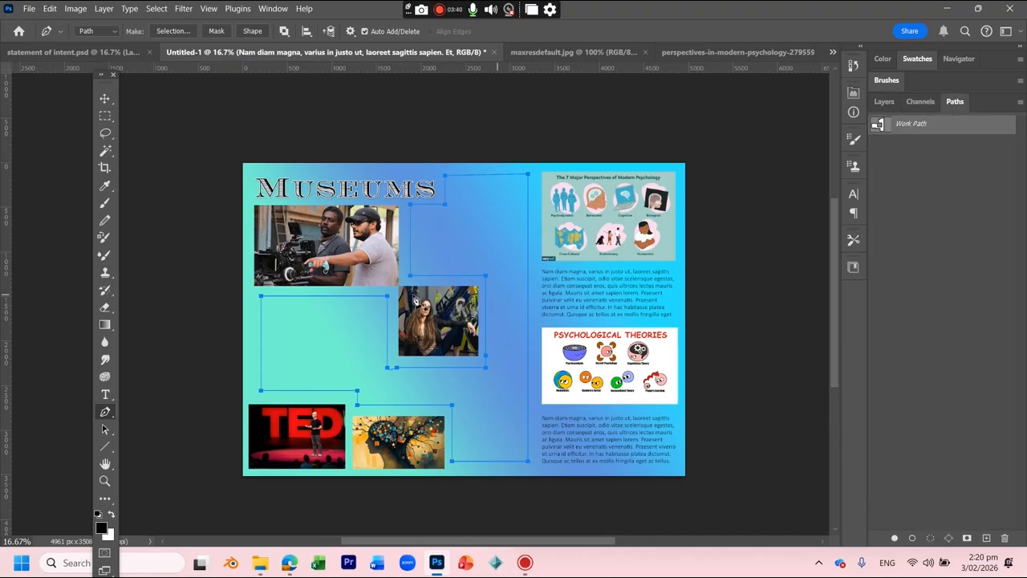
left_click(105, 378)
left_click(107, 394)
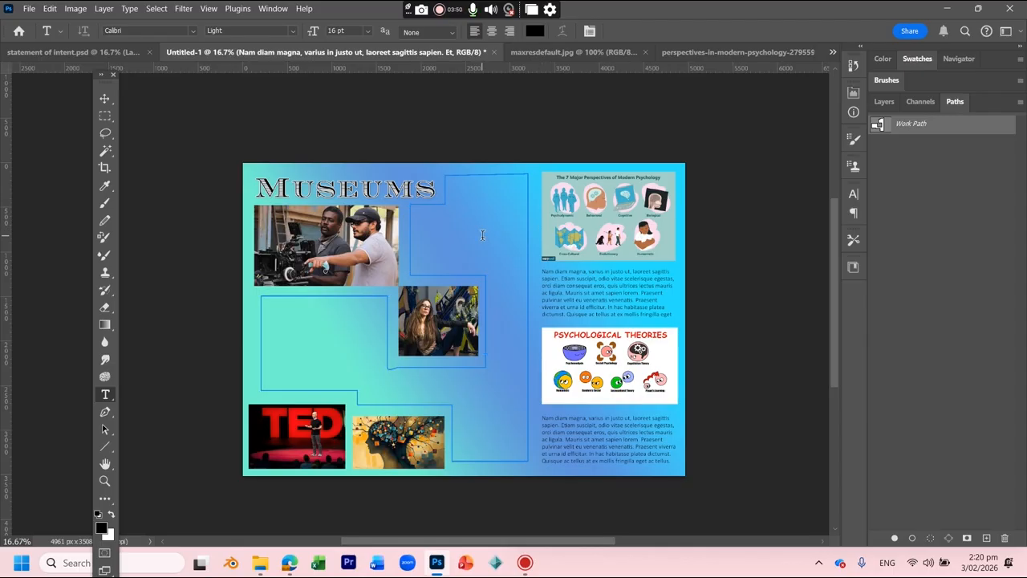
left_click(483, 234)
key("ctrl+v")
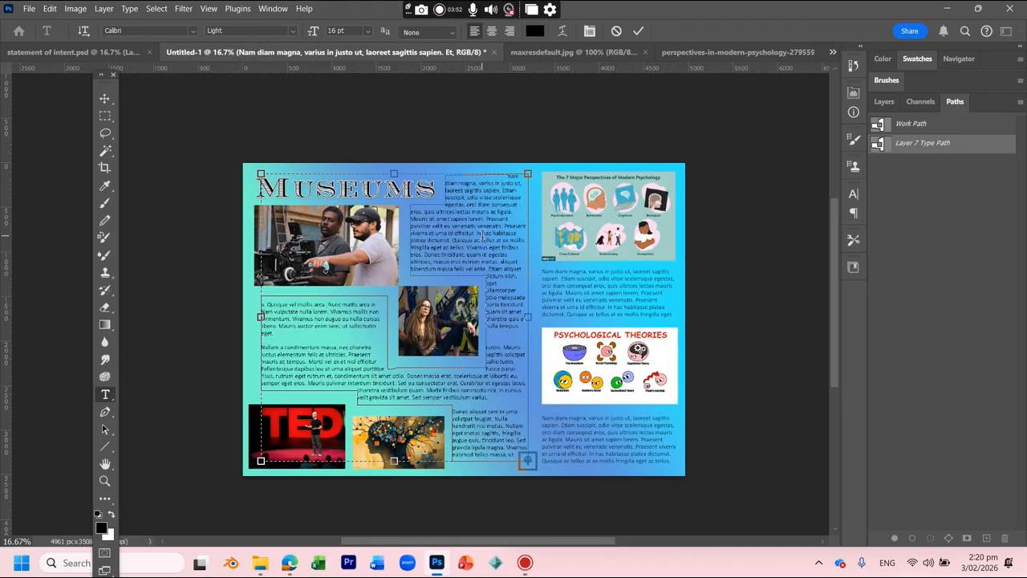
Step: Commit the wrapped Lorem Ipsum text and shift its block slightly right, away from the film crew and woman pictures
left_click(105, 98)
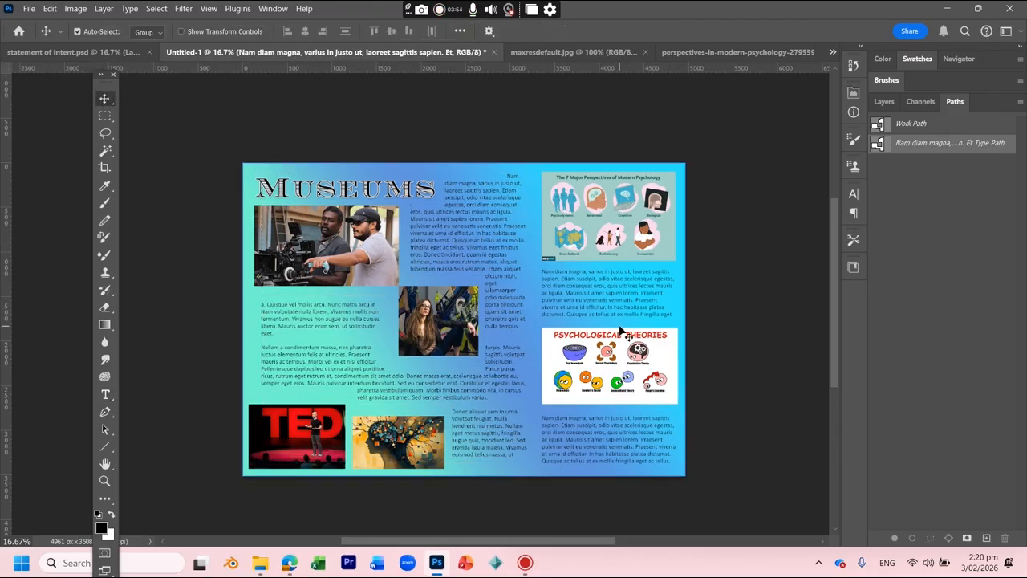
left_click_drag(487, 244, 305, 244)
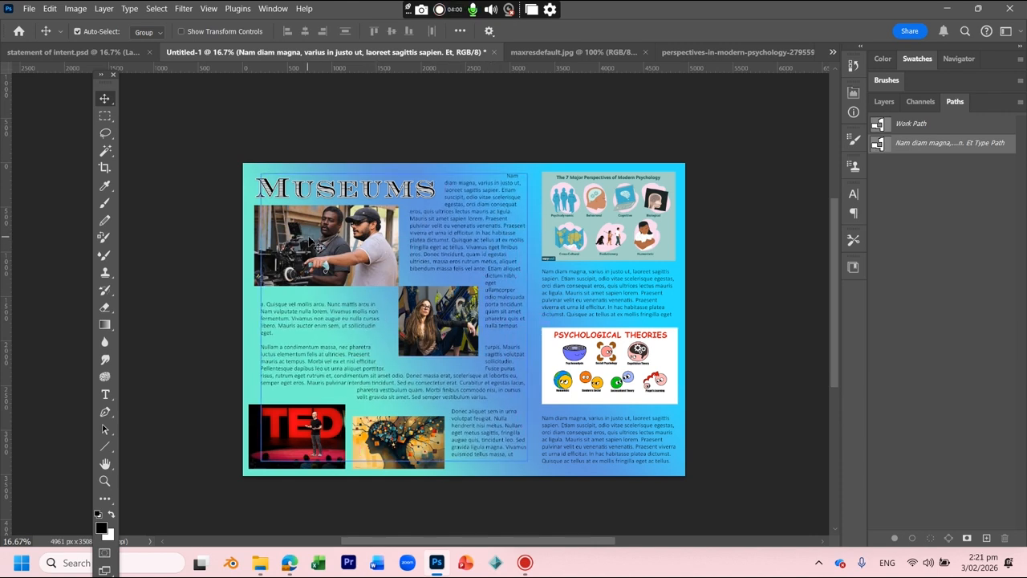
left_click_drag(466, 273, 477, 271)
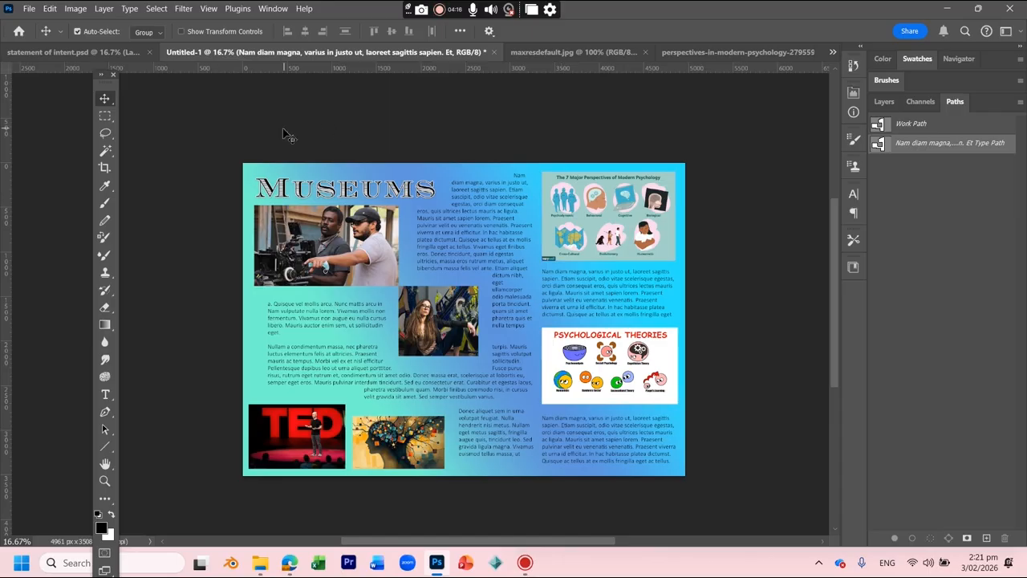
left_click(29, 9)
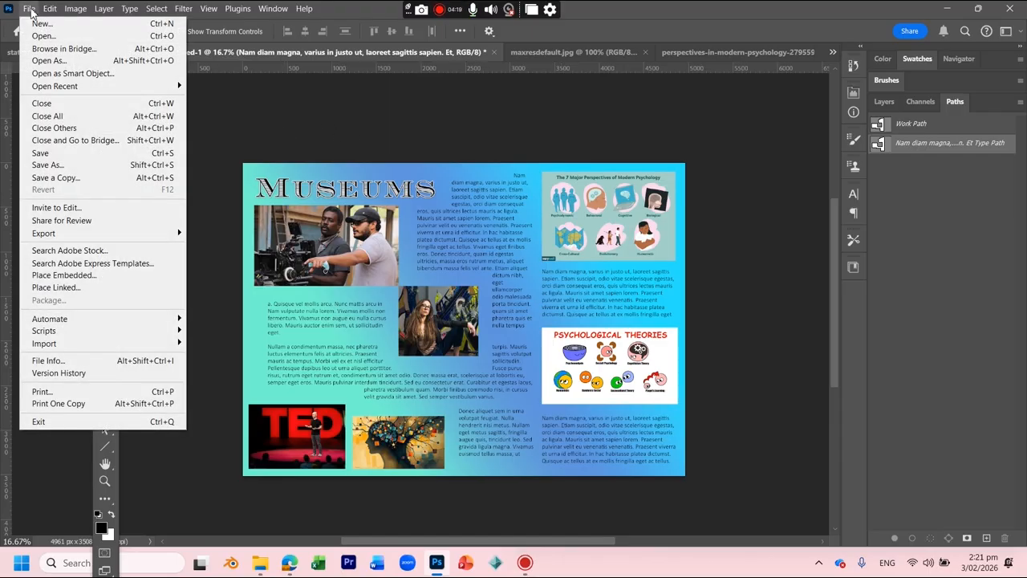
left_click(58, 165)
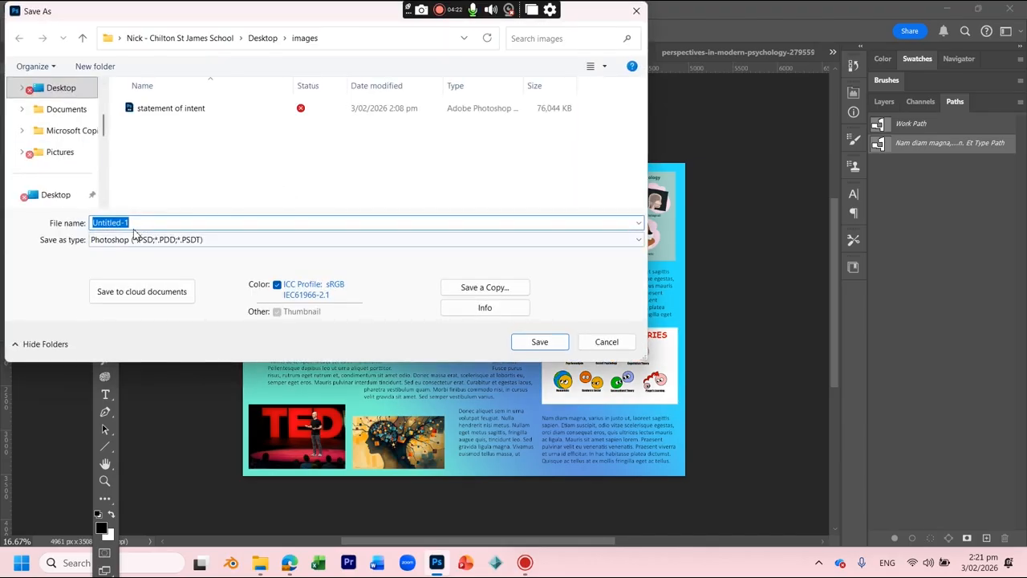
left_click(143, 240)
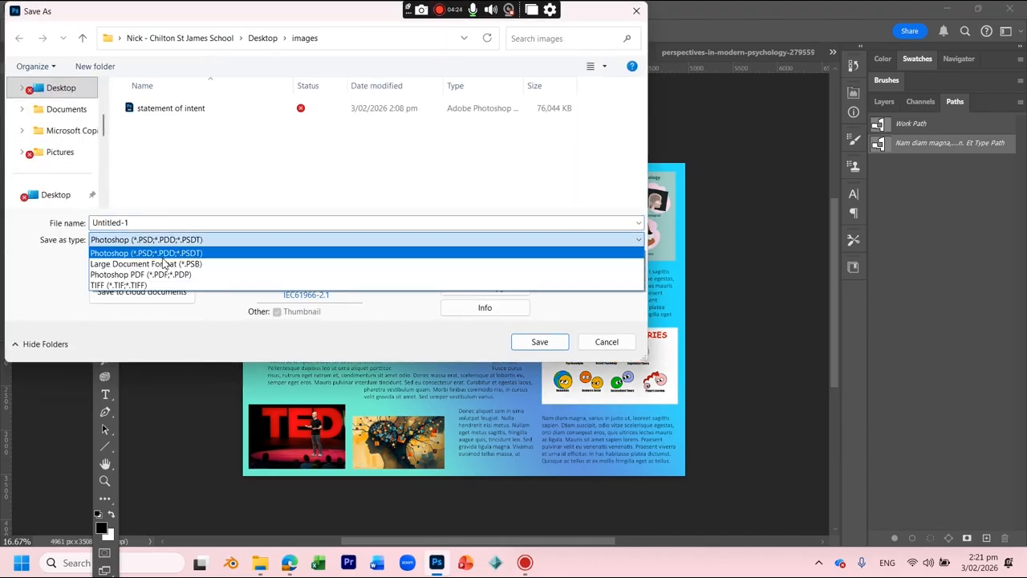
left_click(171, 255)
left_click(607, 342)
Step: Examine what individual layers contribute by hiding and showing text, picture, title and gradient layers, leaving every layer shown
left_click(883, 102)
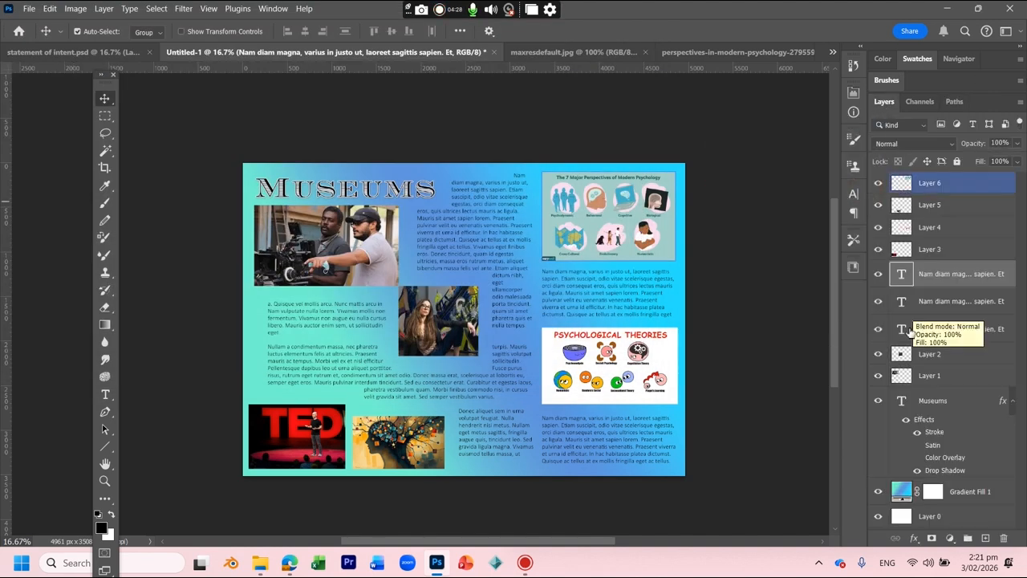
left_click(879, 329)
left_click(878, 375)
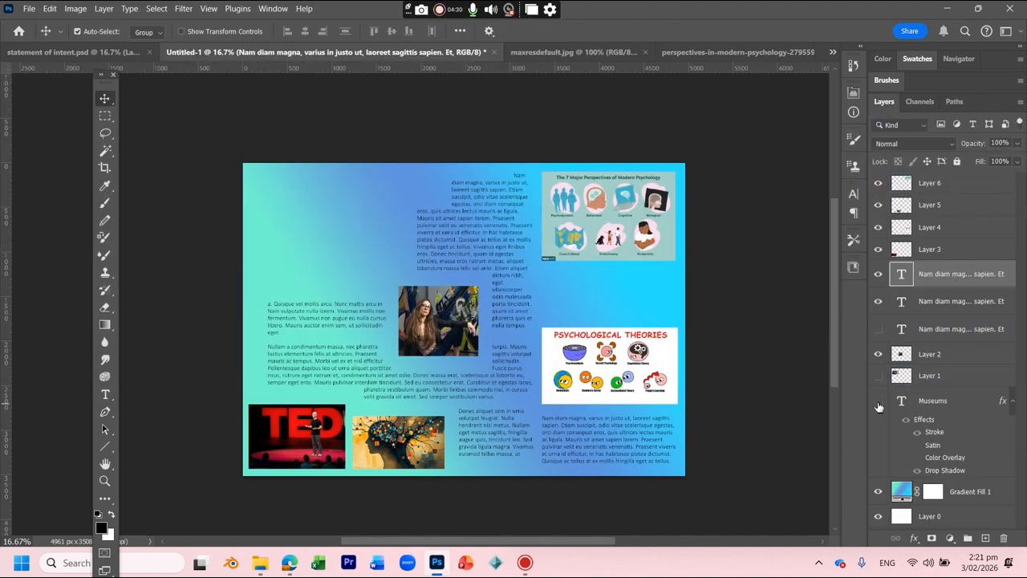
left_click(878, 492)
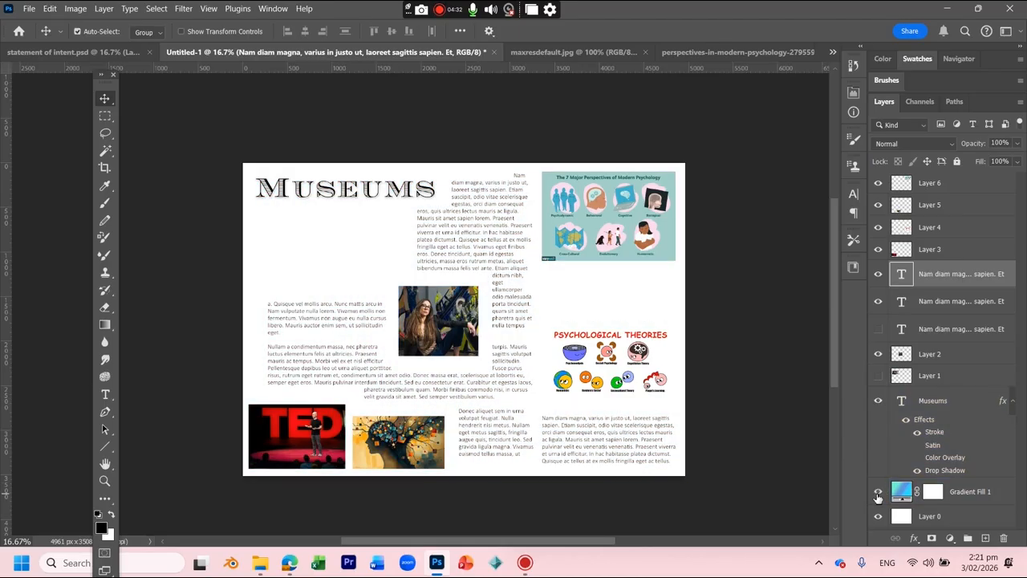
left_click(878, 493)
left_click(878, 206)
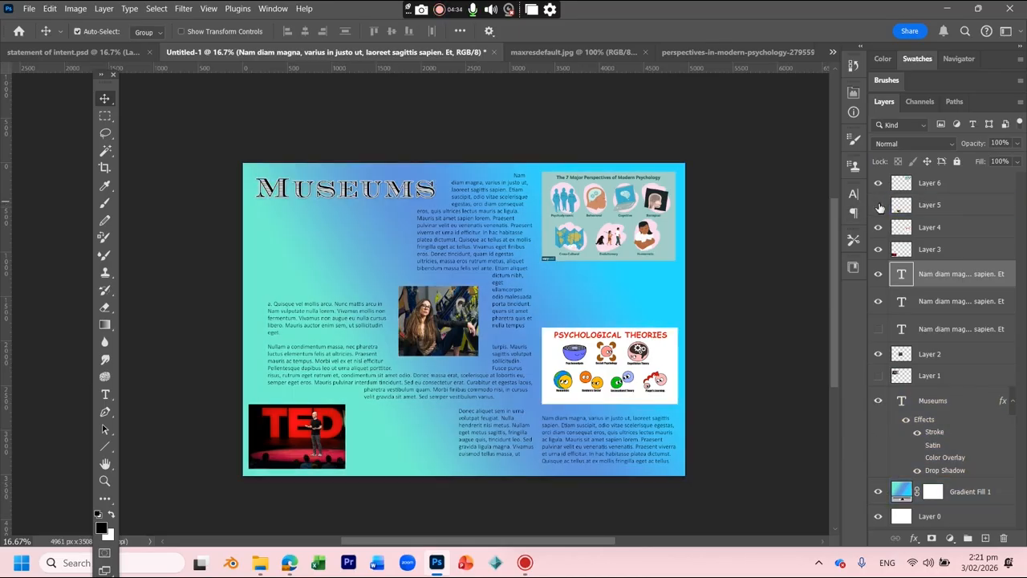
left_click(878, 205)
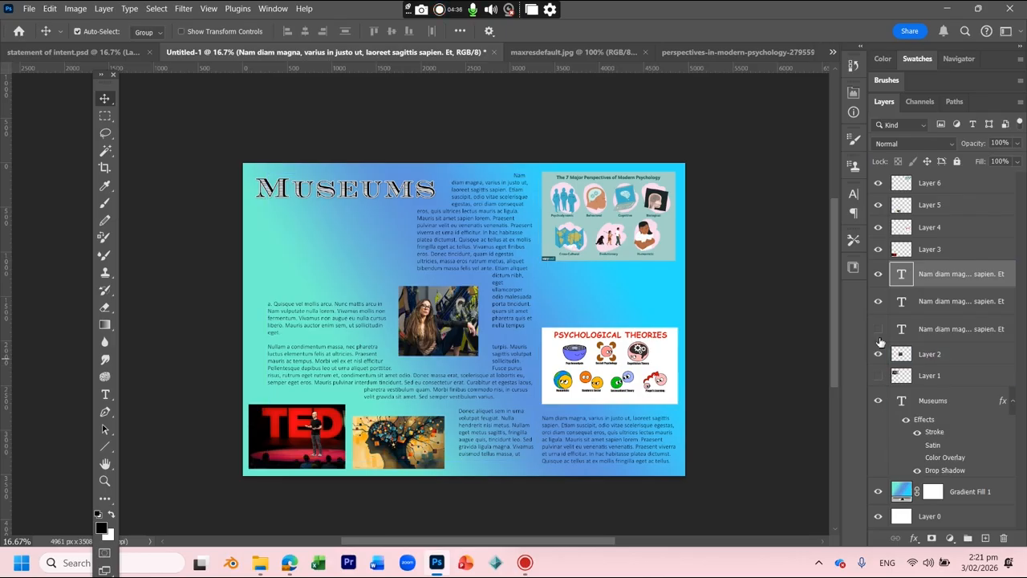
left_click(878, 375)
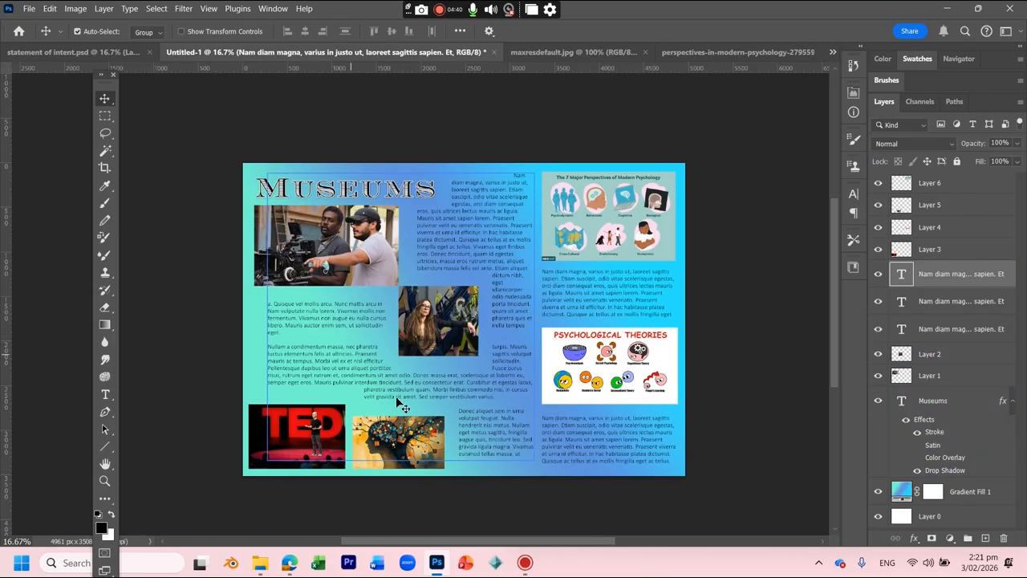
Step: Quick export the page as a PNG named "statement of intent2" in the Desktop folder
left_click(28, 8)
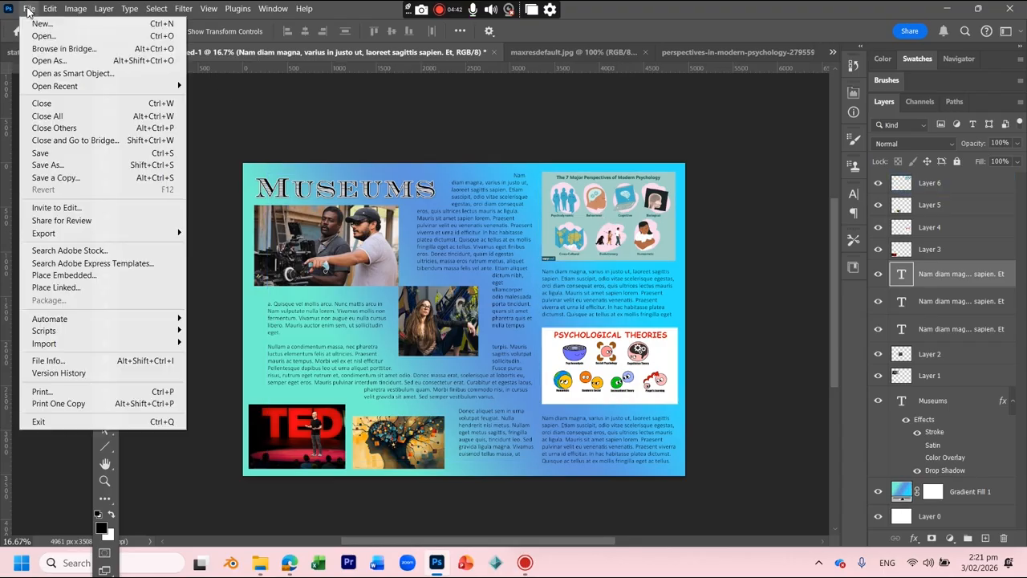
mouse_move(82, 233)
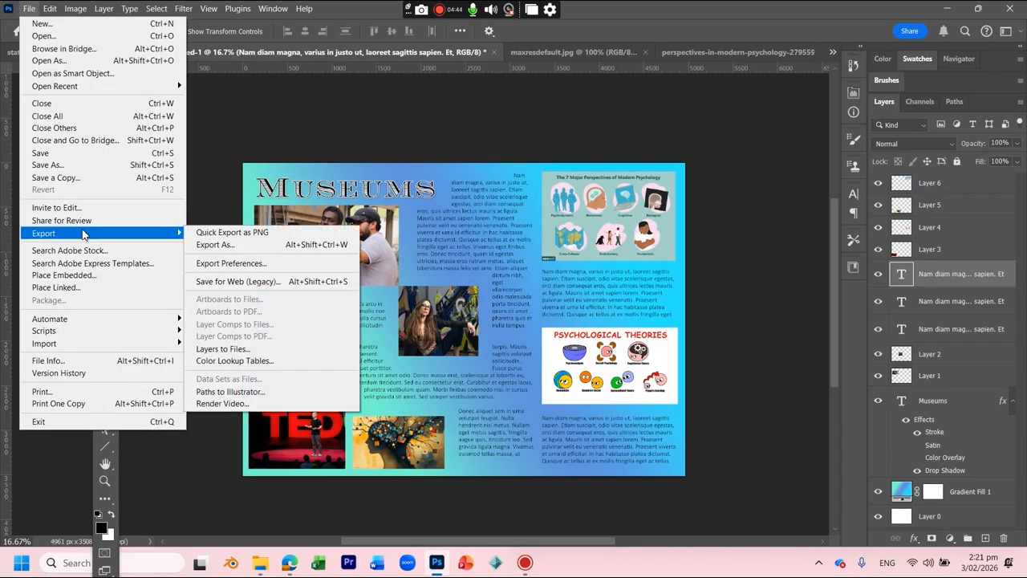
left_click(232, 233)
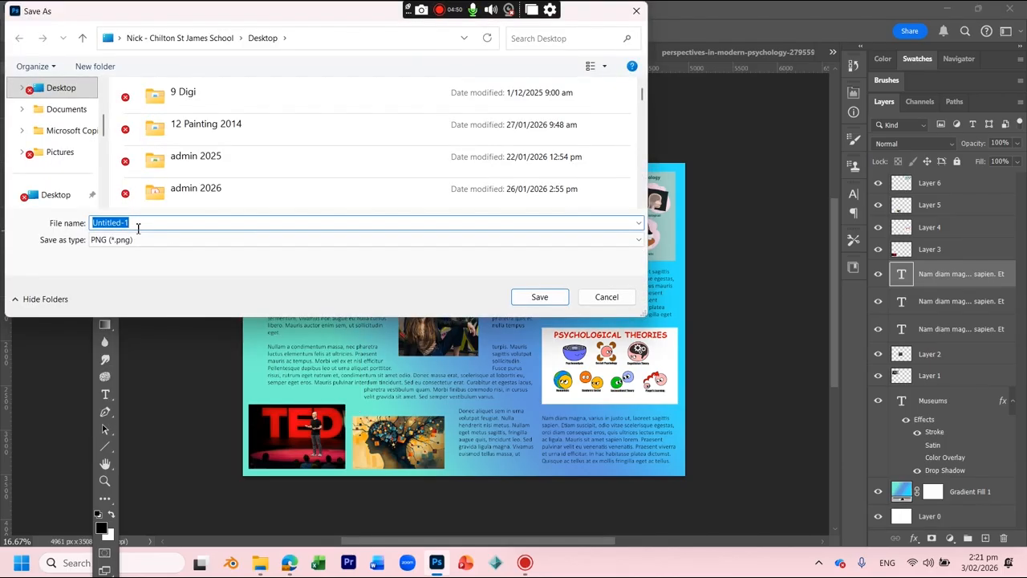
type("stateme")
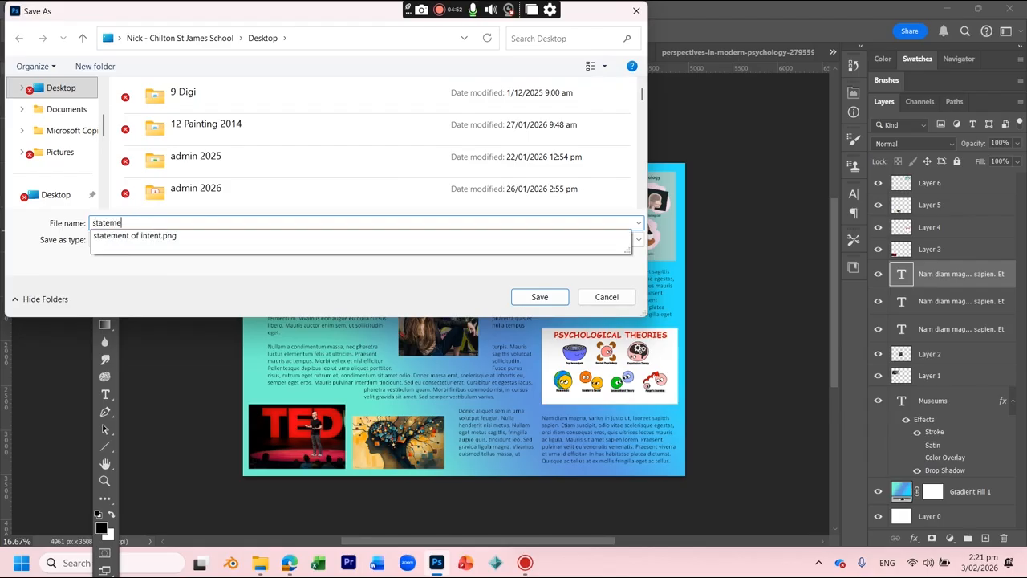
type("nt of intene")
key("BackSpace")
type("t2")
left_click(540, 297)
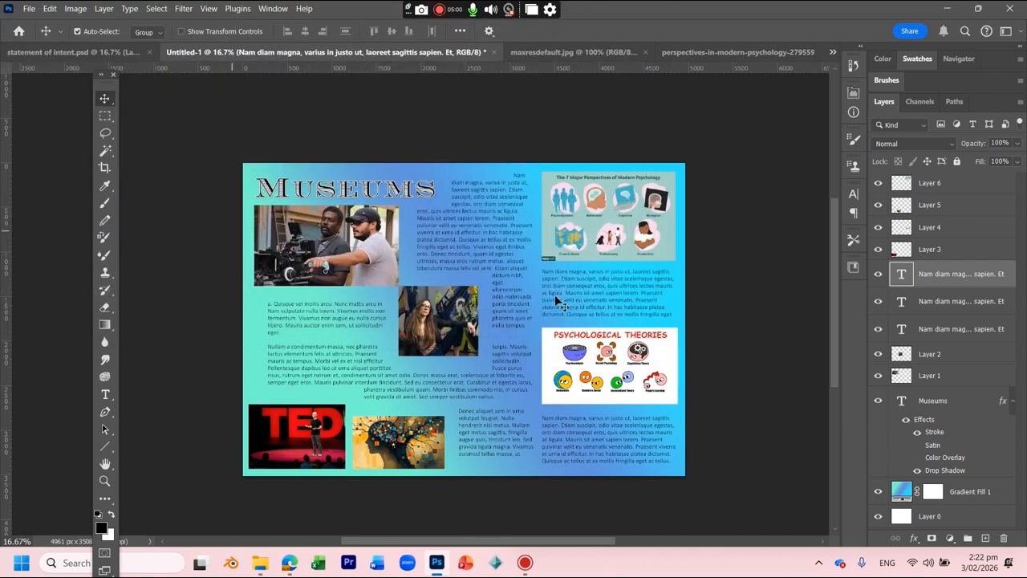